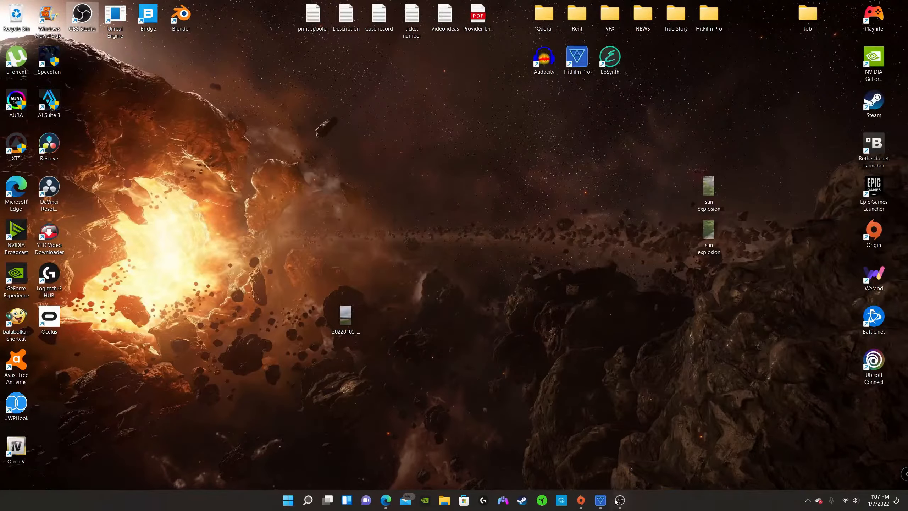
Switch to HitFilm Pro and import both "sun explosion" files from the Desktop into the project
{"action": "left_click", "coordinate": [601, 501]}
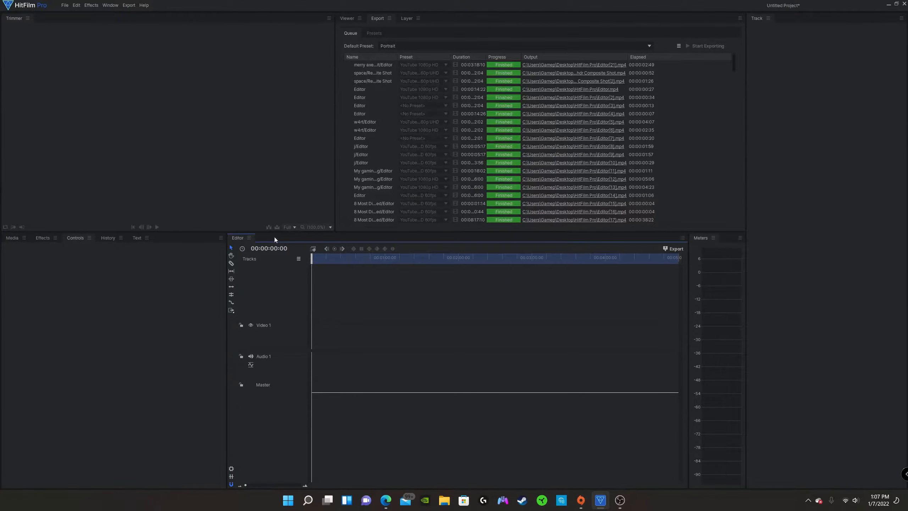
{"action": "left_click", "coordinate": [65, 6]}
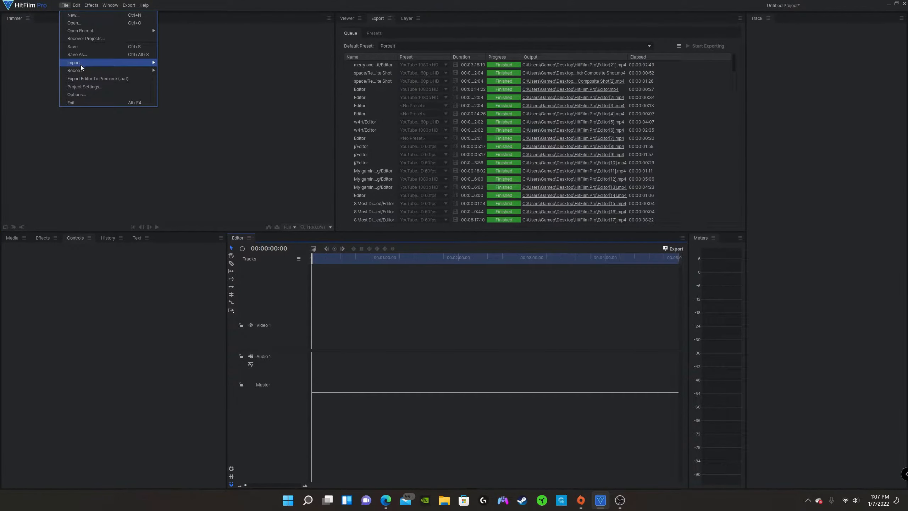
{"action": "left_click", "coordinate": [197, 63]}
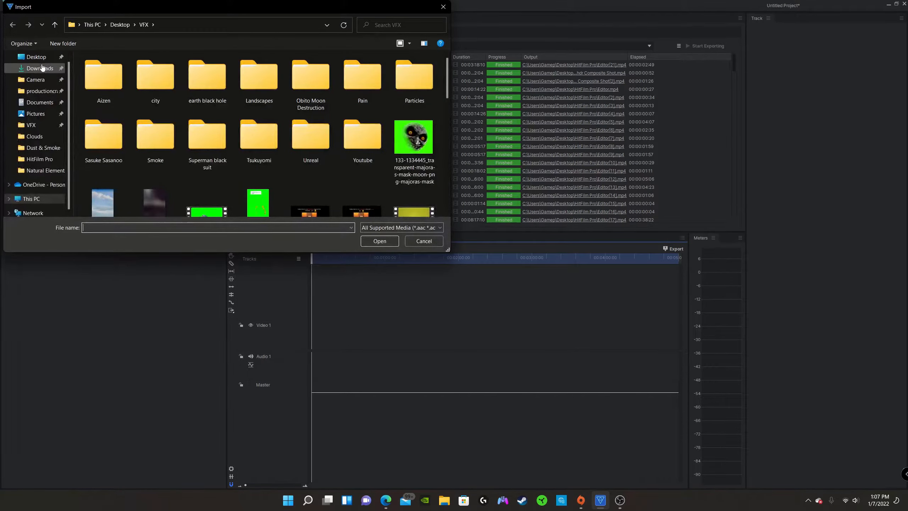
{"action": "scroll", "coordinate": [193, 161], "scroll_direction": "down", "scroll_amount": 3}
{"action": "left_click", "coordinate": [35, 57]}
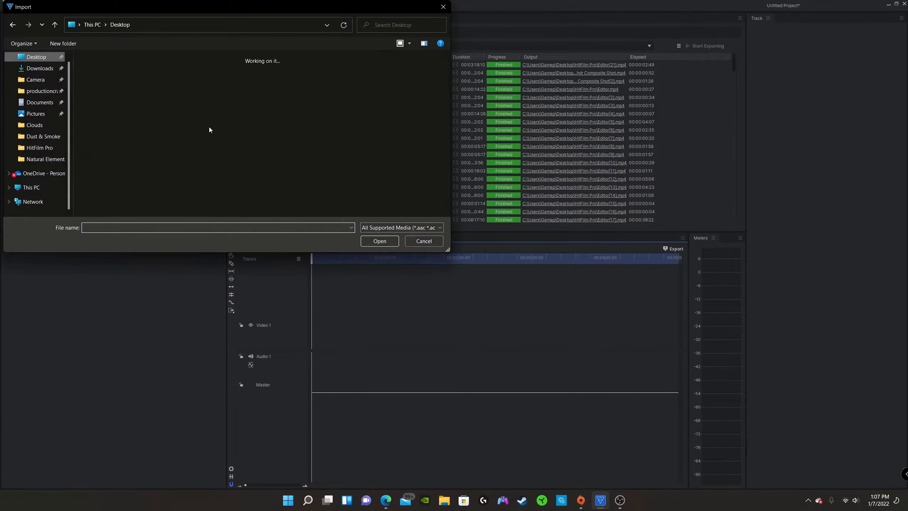
{"action": "left_click", "coordinate": [251, 142]}
{"action": "left_click_drag", "start_coordinate": [310, 177], "coordinate": [216, 134]}
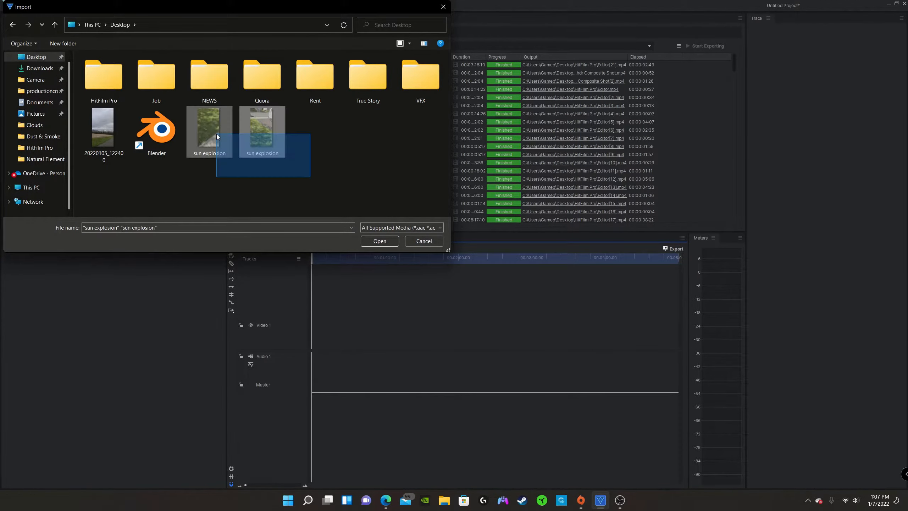
{"action": "left_click", "coordinate": [380, 241]}
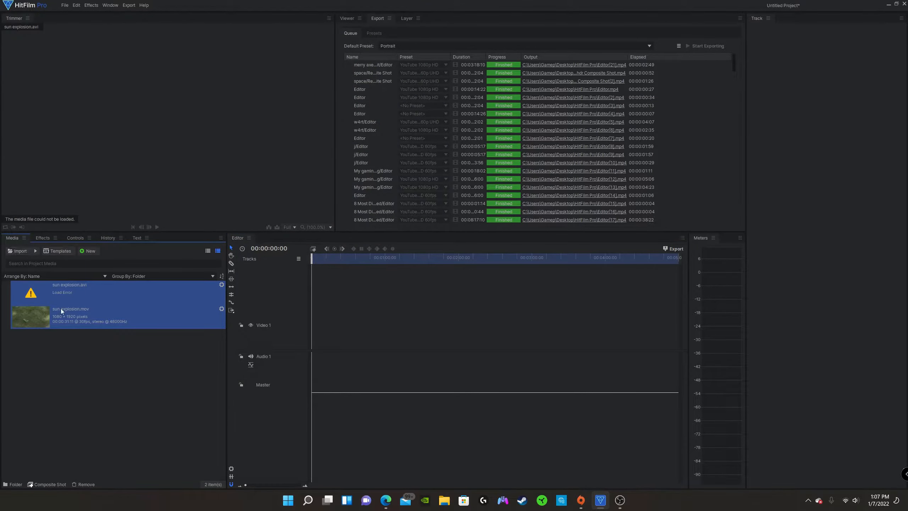
Place sun explosion.mov at the start of the editor timeline, match the sequence settings to the clip, and show it in the viewer
{"action": "left_click", "coordinate": [29, 321]}
{"action": "left_click_drag", "start_coordinate": [109, 335], "coordinate": [420, 280]}
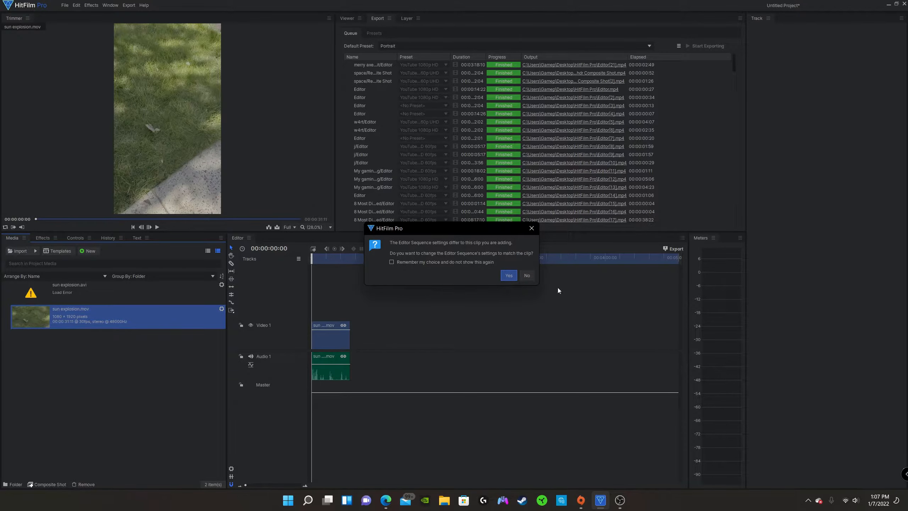
{"action": "left_click", "coordinate": [509, 268]}
{"action": "left_click", "coordinate": [346, 18]}
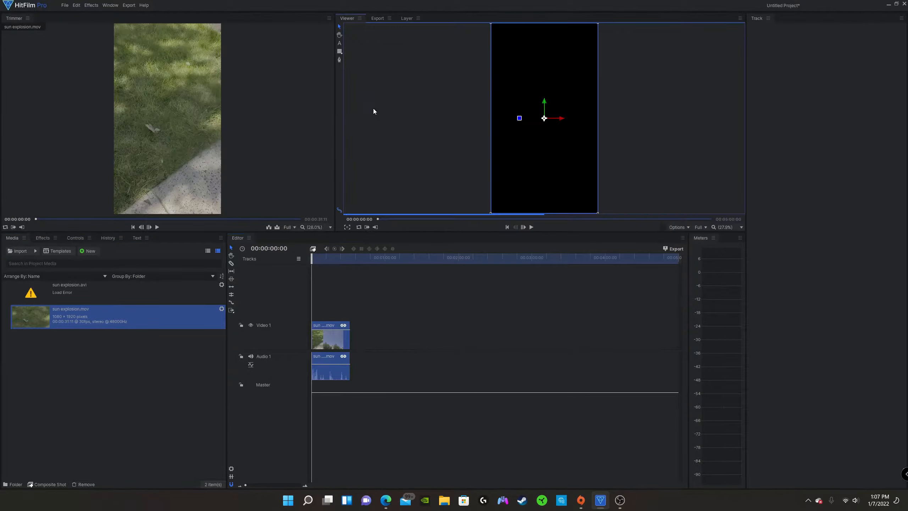
{"action": "scroll", "coordinate": [558, 101], "scroll_direction": "up", "scroll_amount": 1}
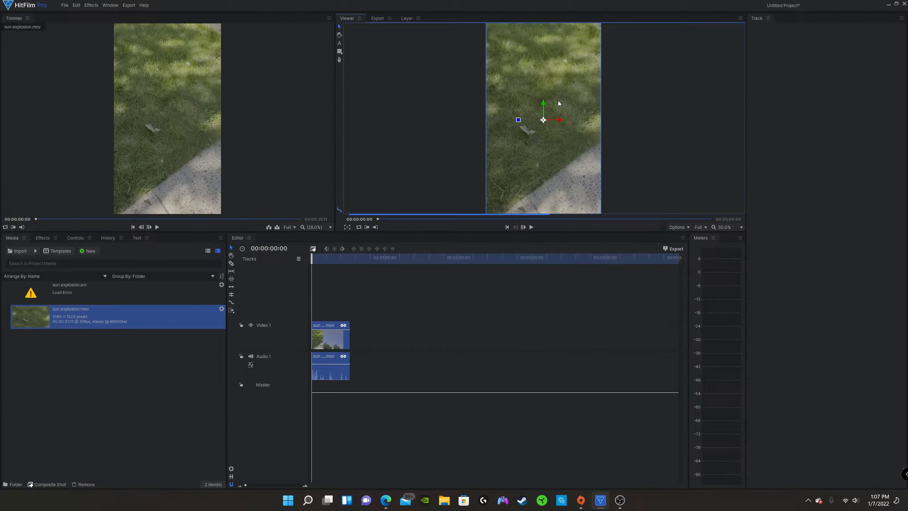
{"action": "scroll", "coordinate": [559, 103], "scroll_direction": "down", "scroll_amount": 1}
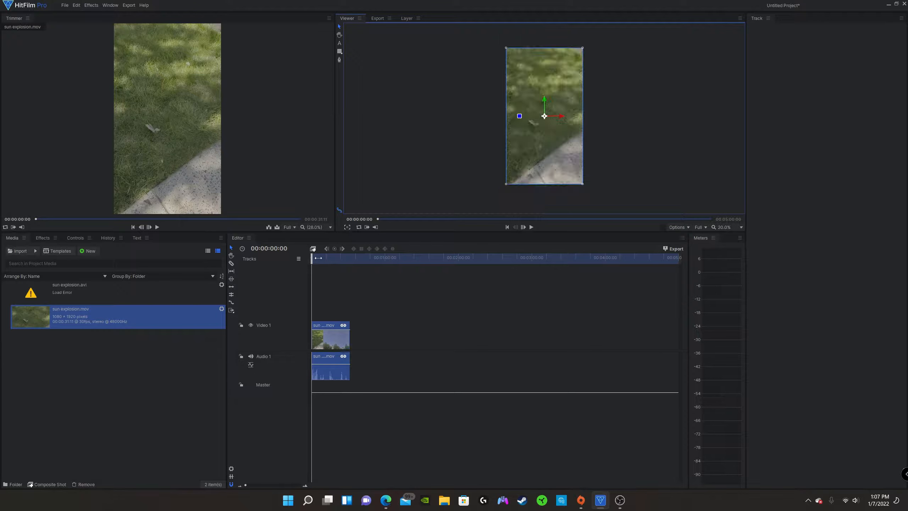
Make a composite shot named "sun explosion.mov Composite Shot" from the timeline clip, using the selected clip's properties
{"action": "right_click", "coordinate": [330, 356]}
{"action": "left_click", "coordinate": [370, 250]}
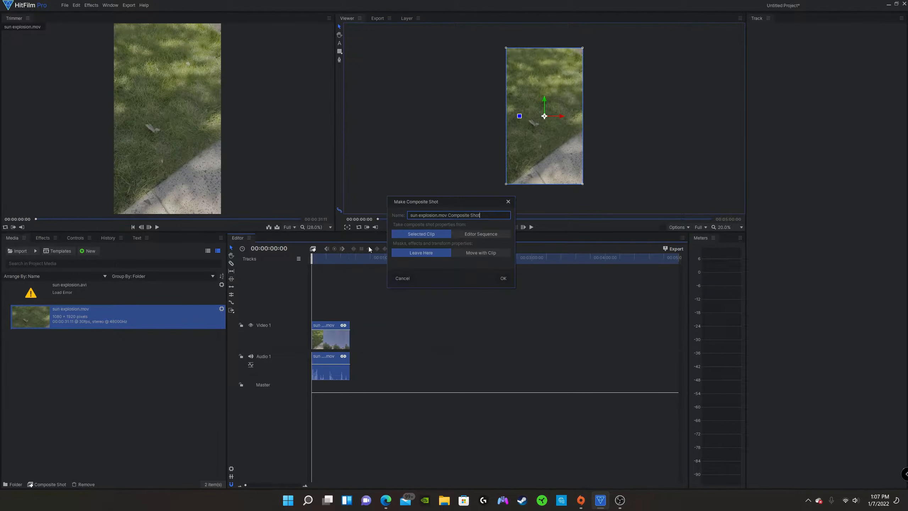
{"action": "left_click", "coordinate": [502, 278]}
Lower the audio level of the sun explosion.mov layer to -60.0 dB
{"action": "left_click", "coordinate": [296, 269]}
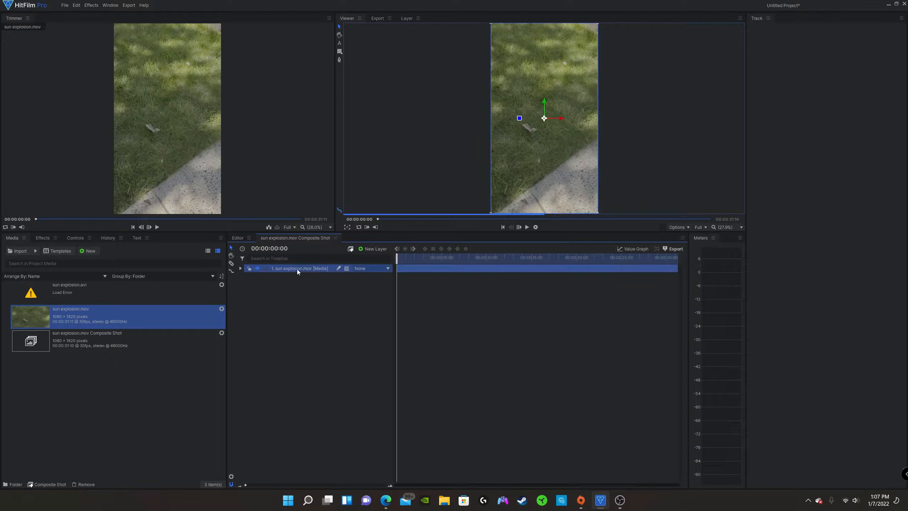
{"action": "scroll", "coordinate": [558, 135], "scroll_direction": "down", "scroll_amount": 1}
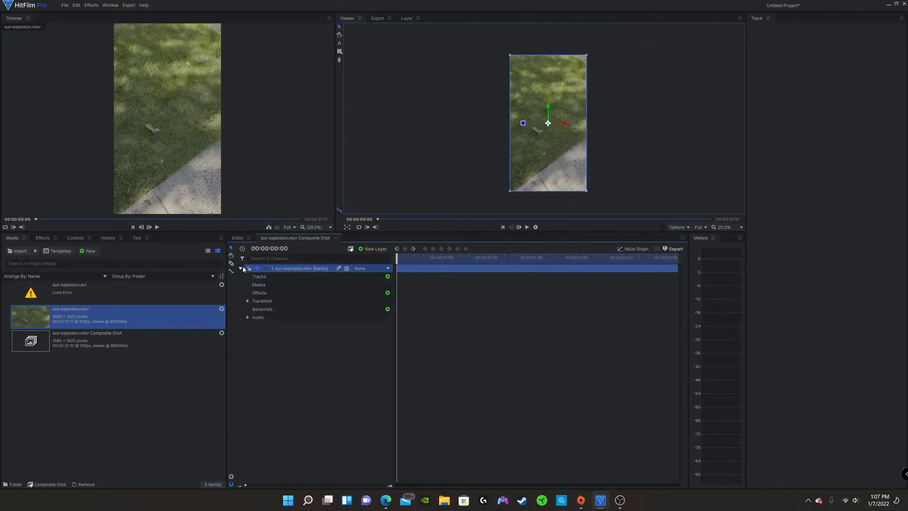
{"action": "left_click", "coordinate": [247, 317]}
{"action": "left_click", "coordinate": [379, 327]}
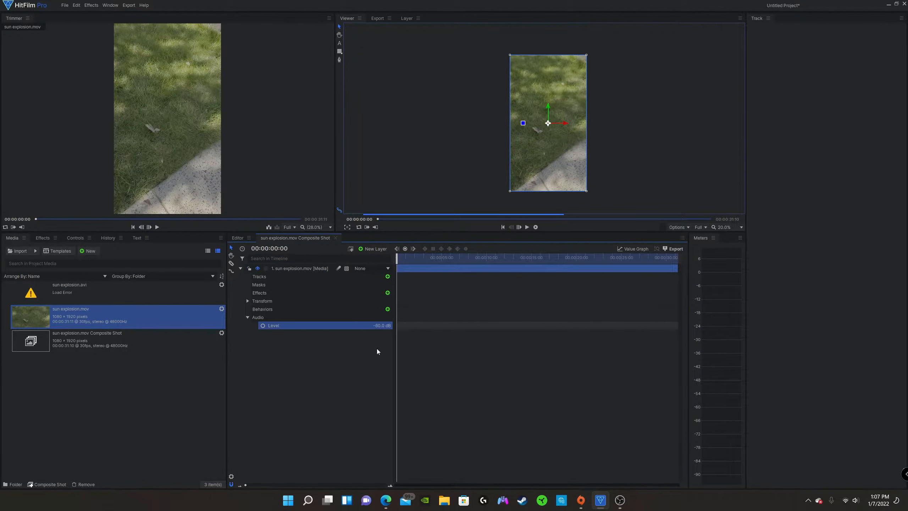
Move the playhead to 00:00:10:11, where the house roof is in view, and add a tracker to the sun explosion.mov layer
{"action": "left_click", "coordinate": [396, 279]}
{"action": "left_click_drag", "start_coordinate": [399, 258], "coordinate": [477, 270]}
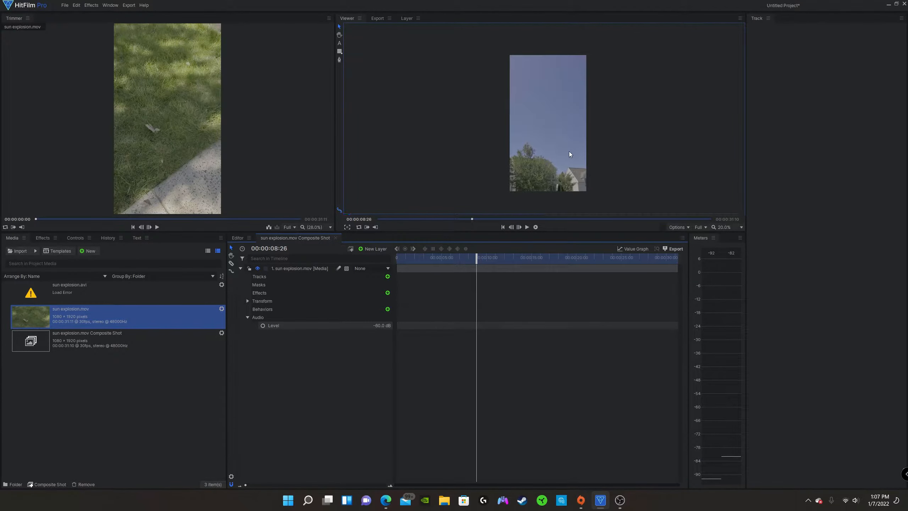
{"action": "left_click", "coordinate": [489, 256]}
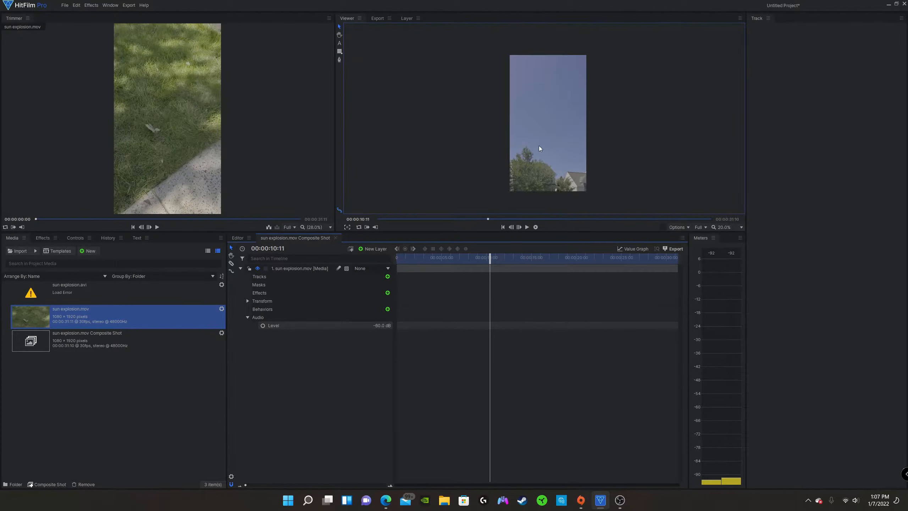
{"action": "scroll", "coordinate": [537, 144], "scroll_direction": "up", "scroll_amount": 2}
{"action": "scroll", "coordinate": [537, 140], "scroll_direction": "down", "scroll_amount": 1}
{"action": "scroll", "coordinate": [562, 171], "scroll_direction": "up", "scroll_amount": 1}
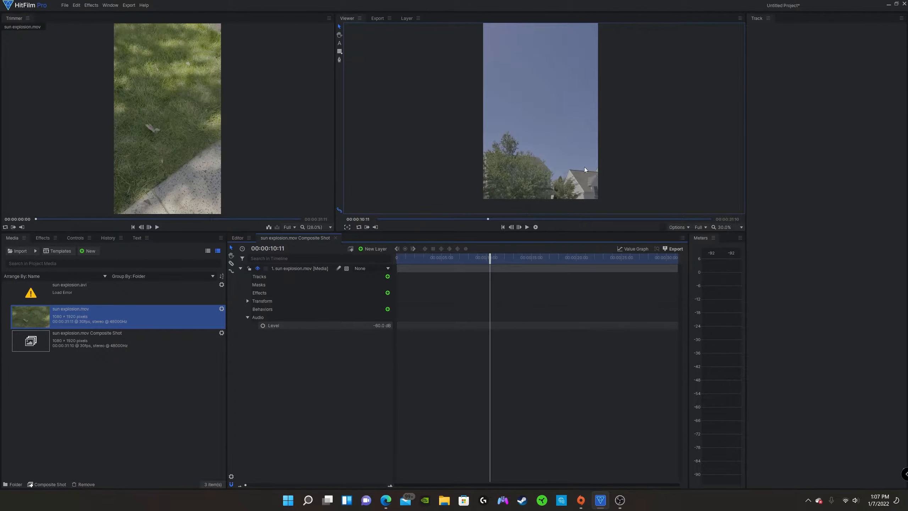
{"action": "scroll", "coordinate": [572, 169], "scroll_direction": "up", "scroll_amount": 3}
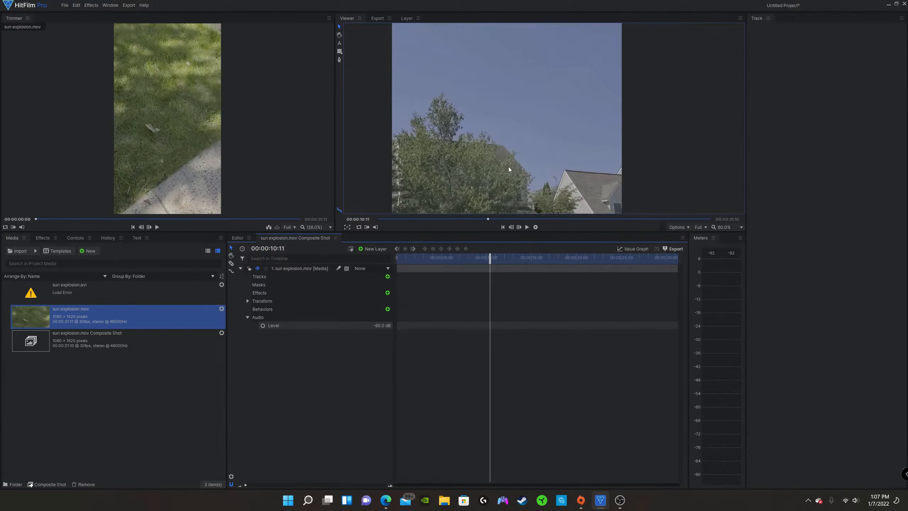
{"action": "scroll", "coordinate": [491, 153], "scroll_direction": "down", "scroll_amount": 1}
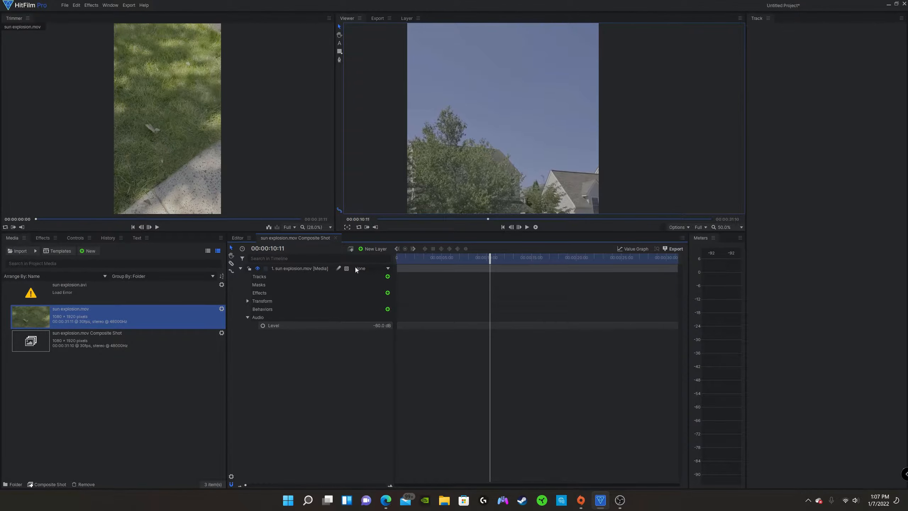
{"action": "left_click", "coordinate": [387, 276]}
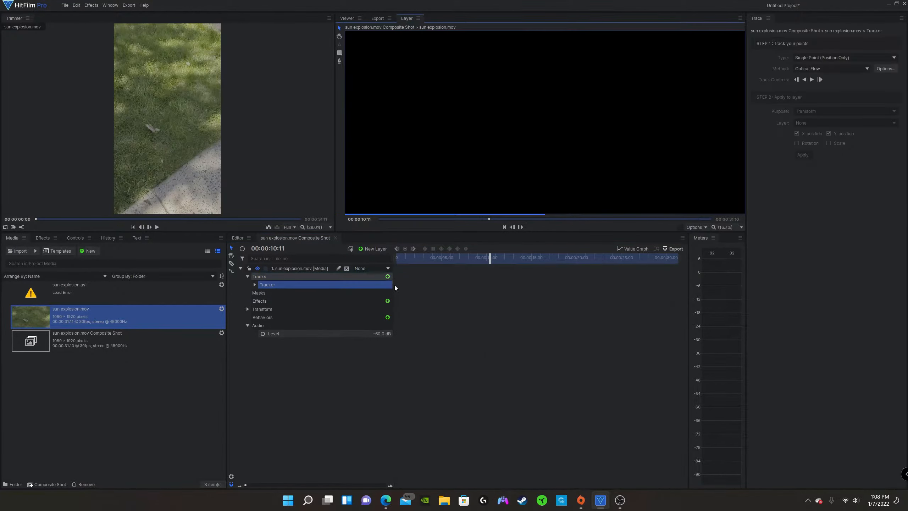
Enlarge the search and feature areas of the single-point tracker in the layer view
{"action": "scroll", "coordinate": [544, 140], "scroll_direction": "up", "scroll_amount": 3}
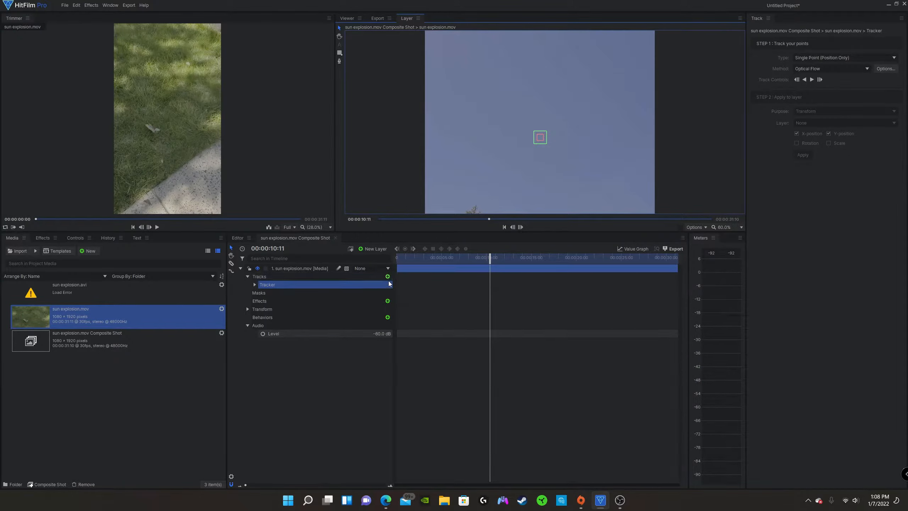
{"action": "scroll", "coordinate": [533, 113], "scroll_direction": "down", "scroll_amount": 1}
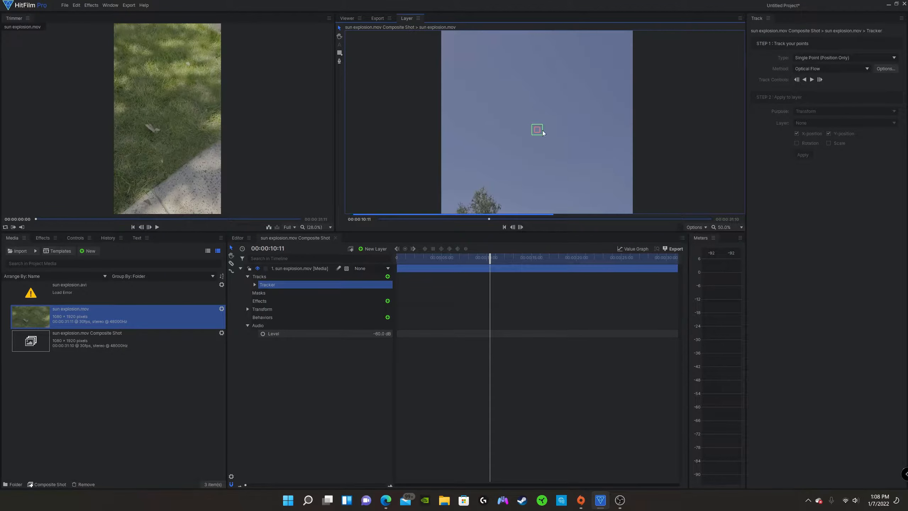
{"action": "left_click", "coordinate": [537, 130]}
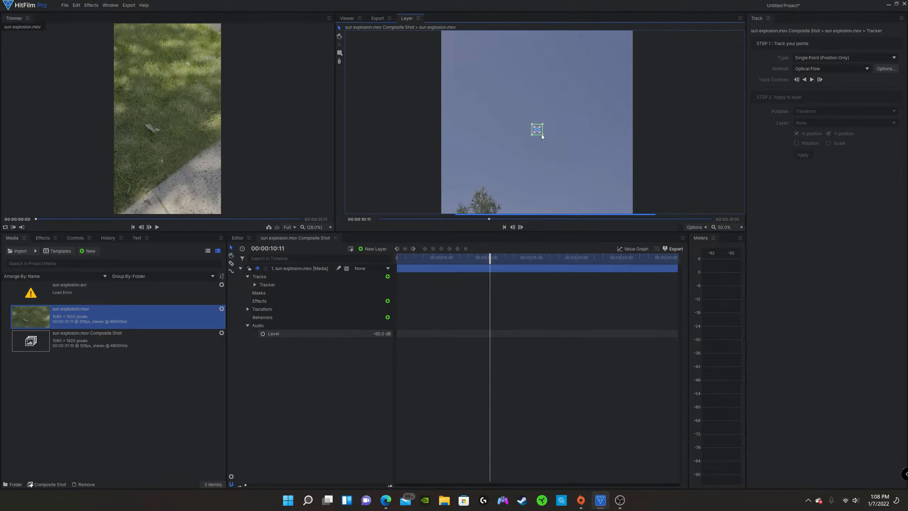
{"action": "left_click_drag", "start_coordinate": [543, 135], "coordinate": [553, 152]}
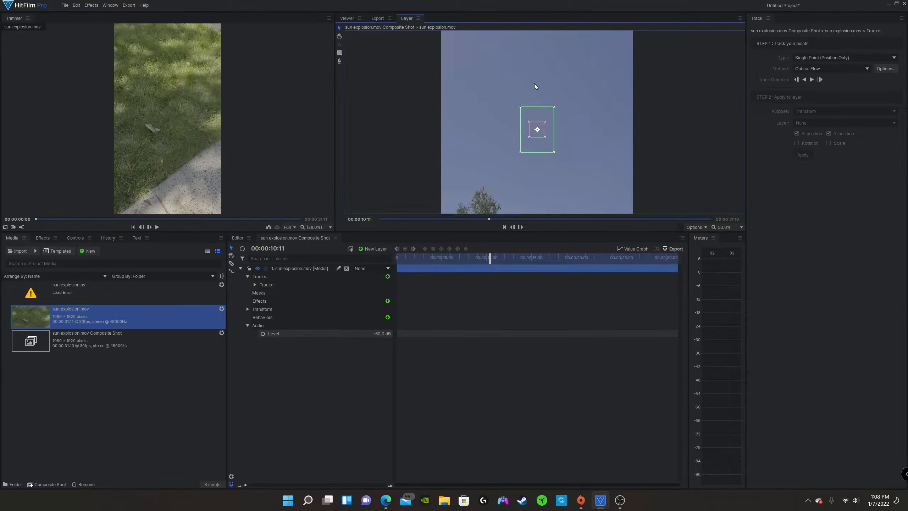
Move the tracking point onto the peak of the house roof at the lower edge of the footage
{"action": "scroll", "coordinate": [534, 84], "scroll_direction": "down", "scroll_amount": 2}
{"action": "left_click_drag", "start_coordinate": [536, 104], "coordinate": [616, 198]}
{"action": "scroll", "coordinate": [501, 148], "scroll_direction": "up", "scroll_amount": 2}
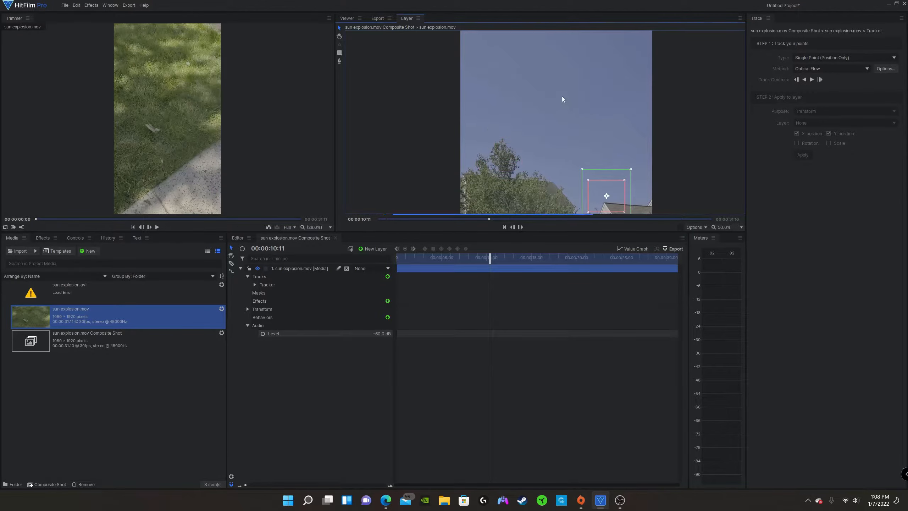
{"action": "scroll", "coordinate": [562, 97], "scroll_direction": "down", "scroll_amount": 2}
{"action": "scroll", "coordinate": [598, 167], "scroll_direction": "up", "scroll_amount": 2}
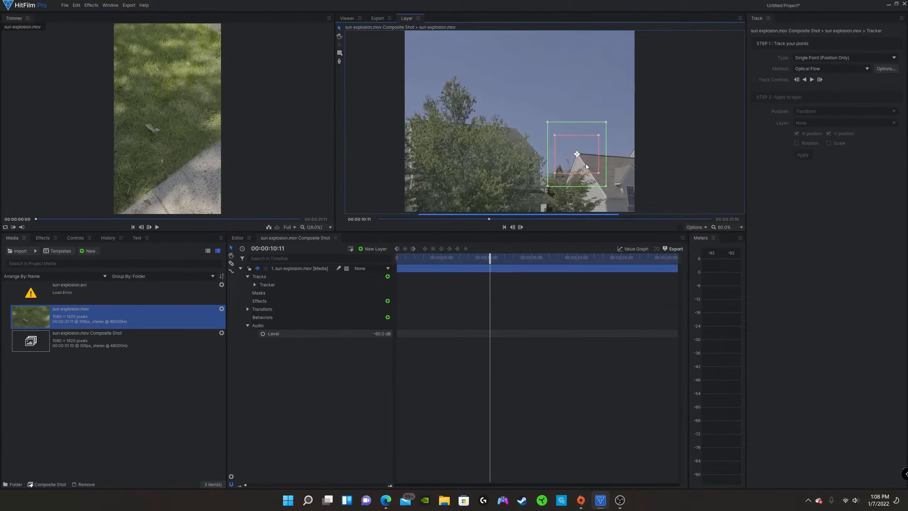
{"action": "scroll", "coordinate": [537, 80], "scroll_direction": "down", "scroll_amount": 2}
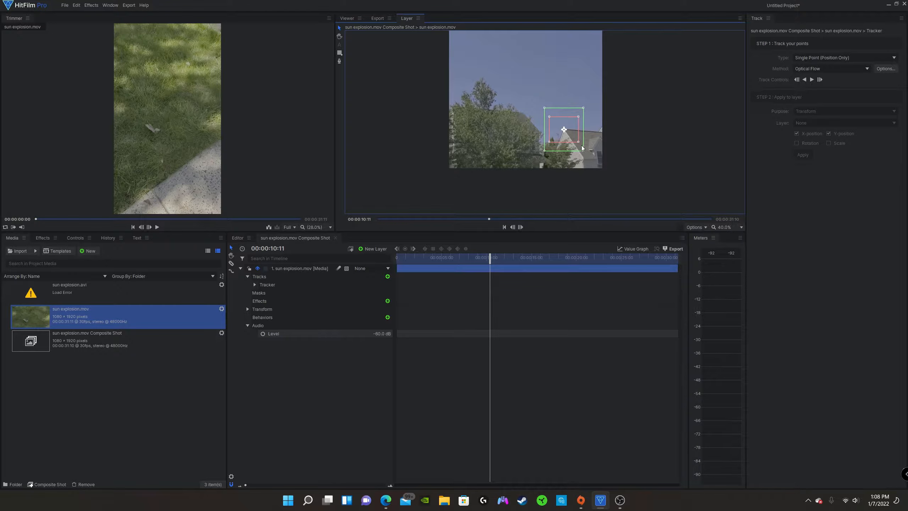
Track the roof point forward through the clip, then backward from 00:00:10:21 toward the start
{"action": "left_click", "coordinate": [811, 79]}
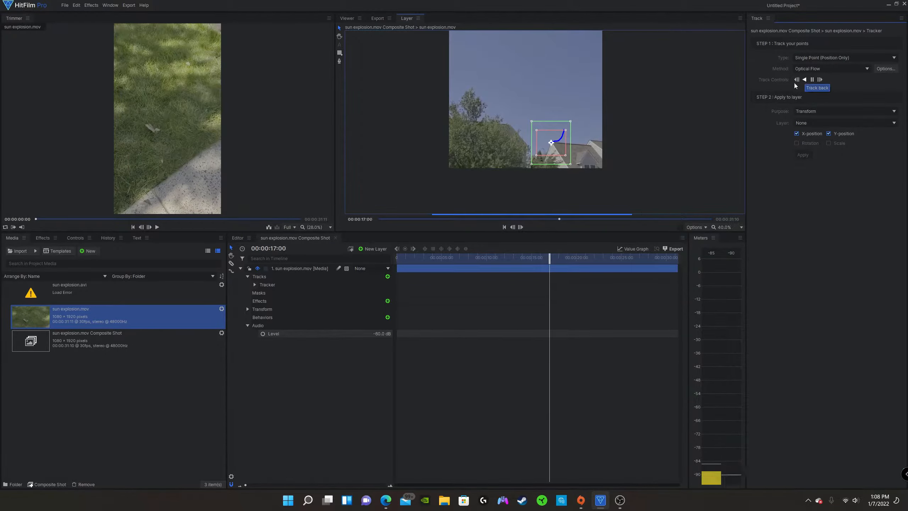
{"action": "scroll", "coordinate": [508, 191], "scroll_direction": "down", "scroll_amount": 1}
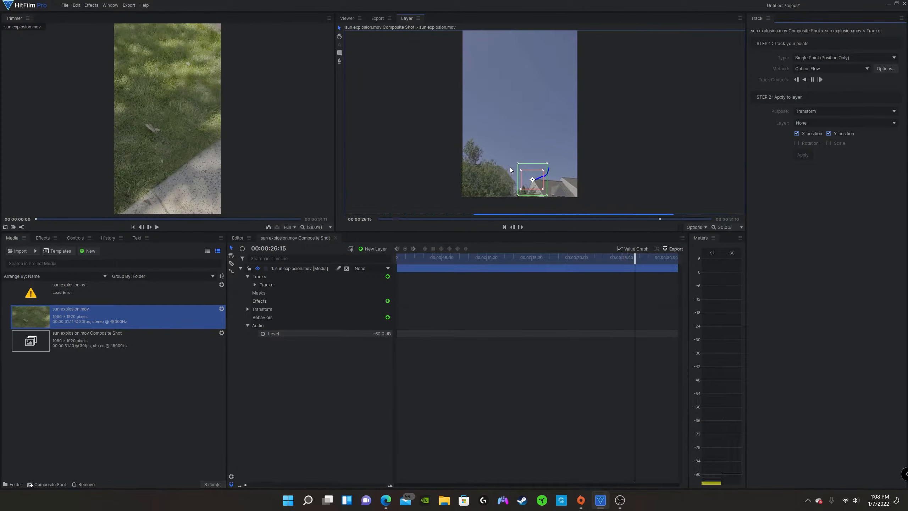
{"action": "left_click_drag", "start_coordinate": [678, 260], "coordinate": [494, 263]}
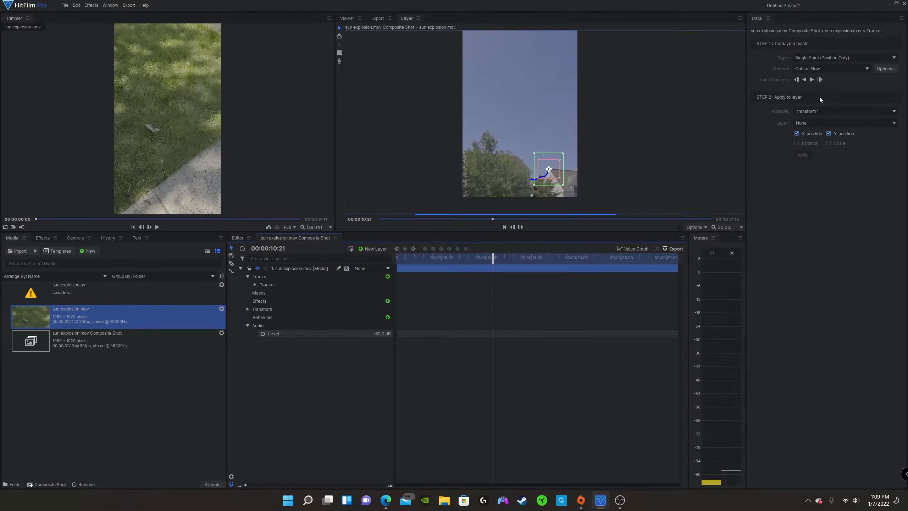
{"action": "left_click", "coordinate": [805, 79]}
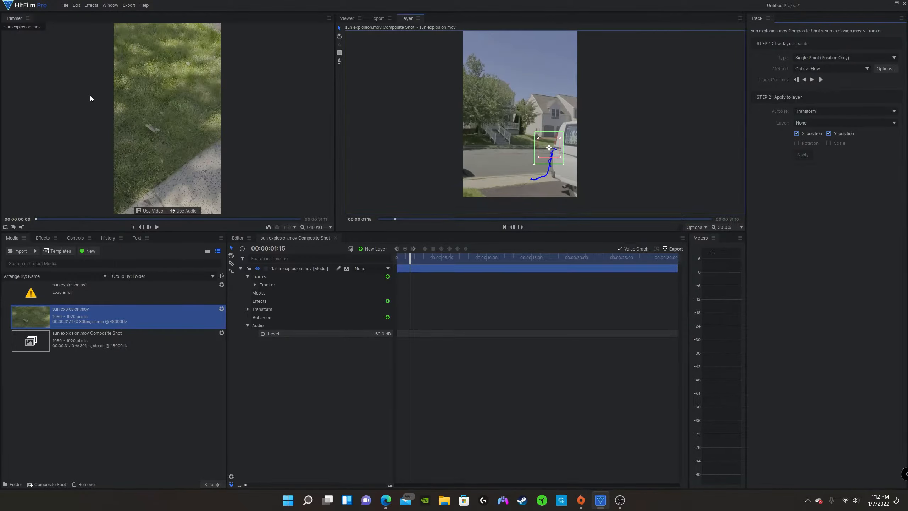
Start another media import and open the VFX folder on the Desktop
{"action": "key", "text": "ctrl+i"}
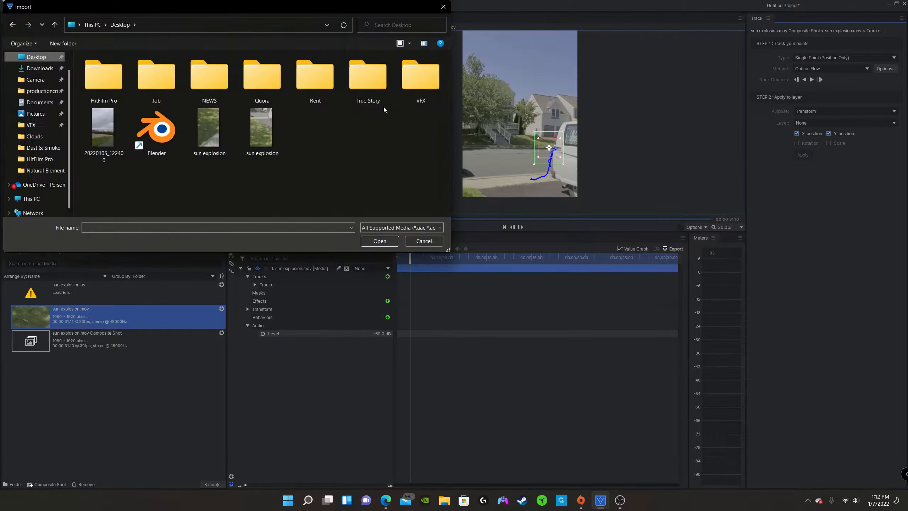
{"action": "left_click", "coordinate": [412, 81]}
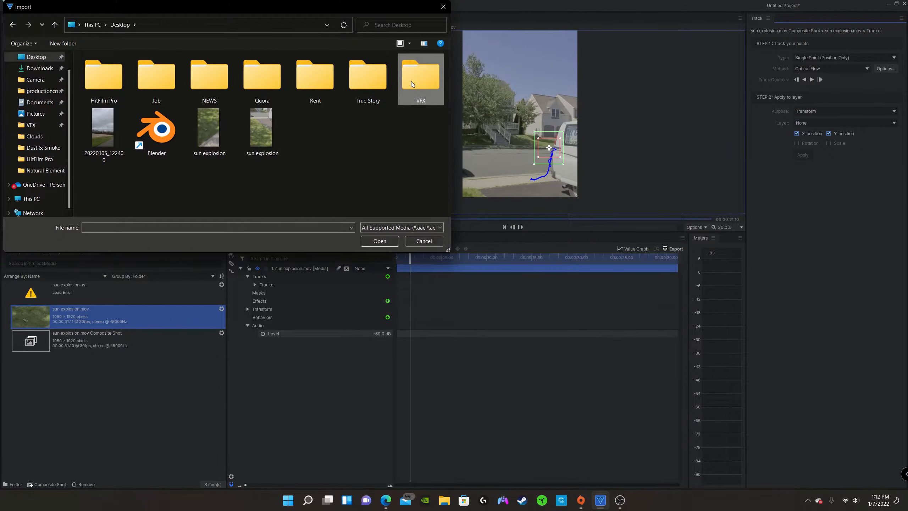
{"action": "double_click", "coordinate": [412, 81]}
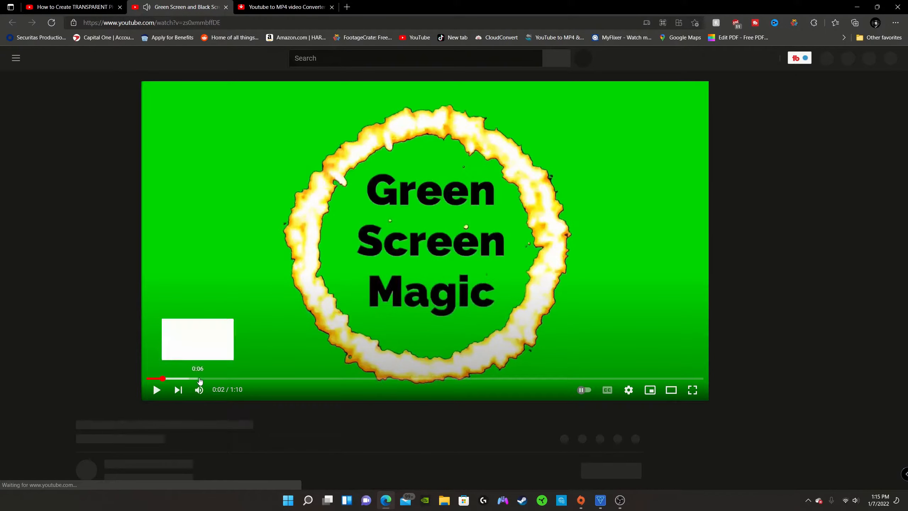
Skim the Green Screen and Black Screen Exploding Moon video to check its green screen moon explosions
{"action": "left_click", "coordinate": [232, 380]}
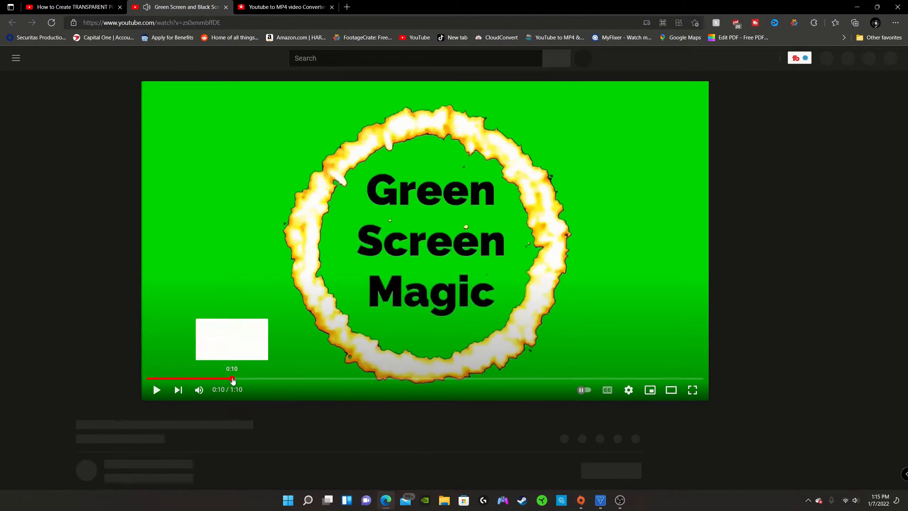
{"action": "left_click", "coordinate": [304, 379]}
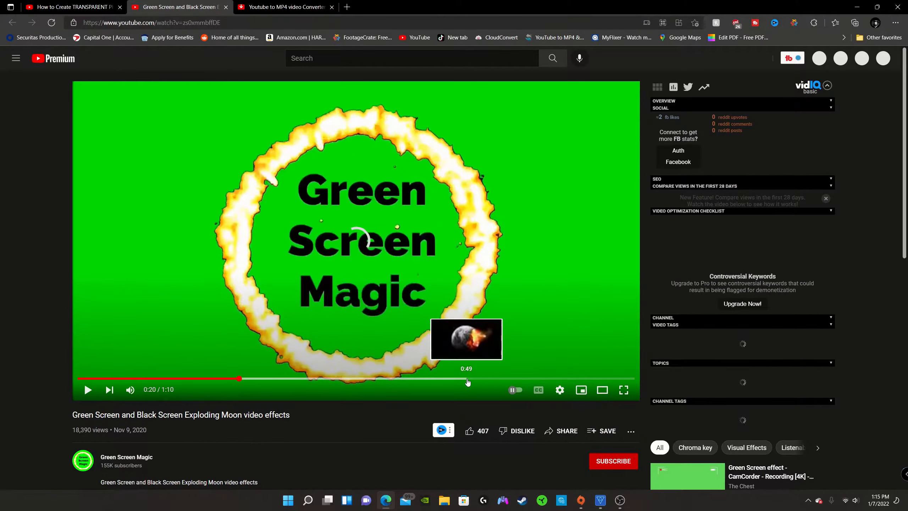
{"action": "left_click", "coordinate": [323, 378]}
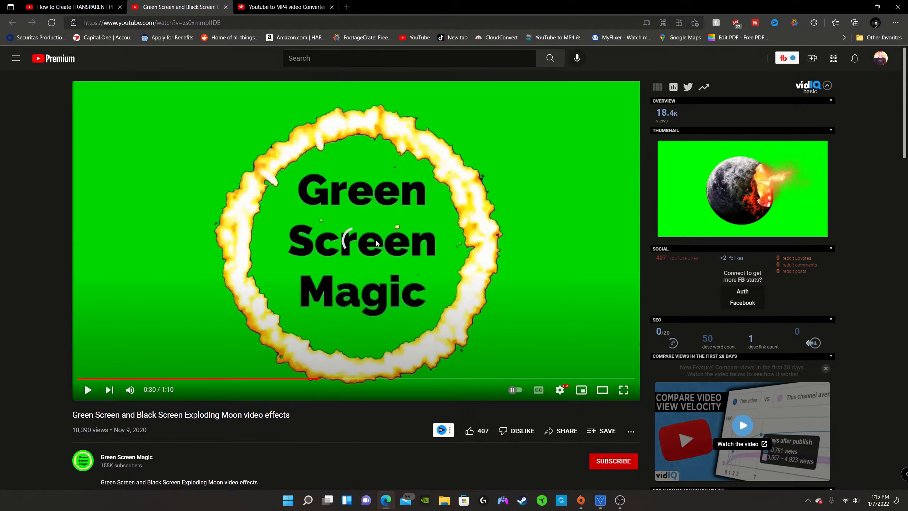
{"action": "key", "text": "F11"}
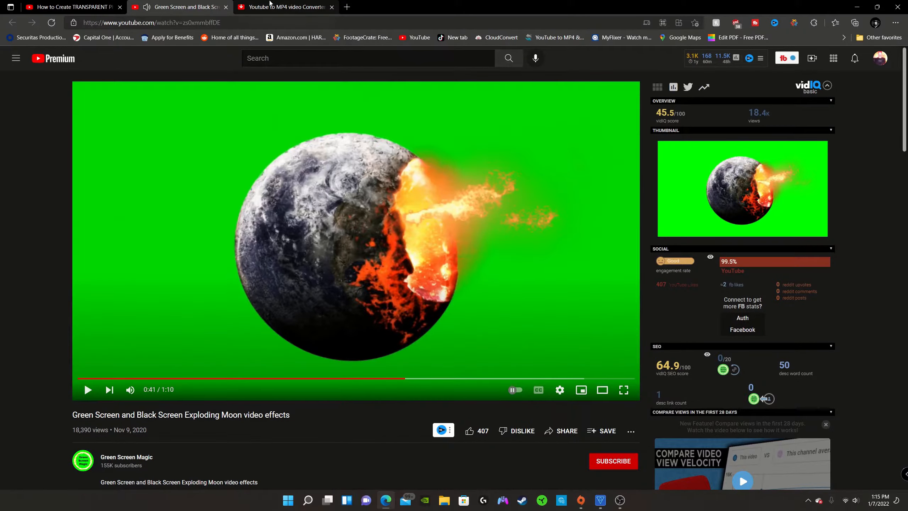
Paste the Exploding Moon video's YouTube link into the YT1s YouTube to MP4 converter and submit it for conversion
{"action": "left_click", "coordinate": [270, 3]}
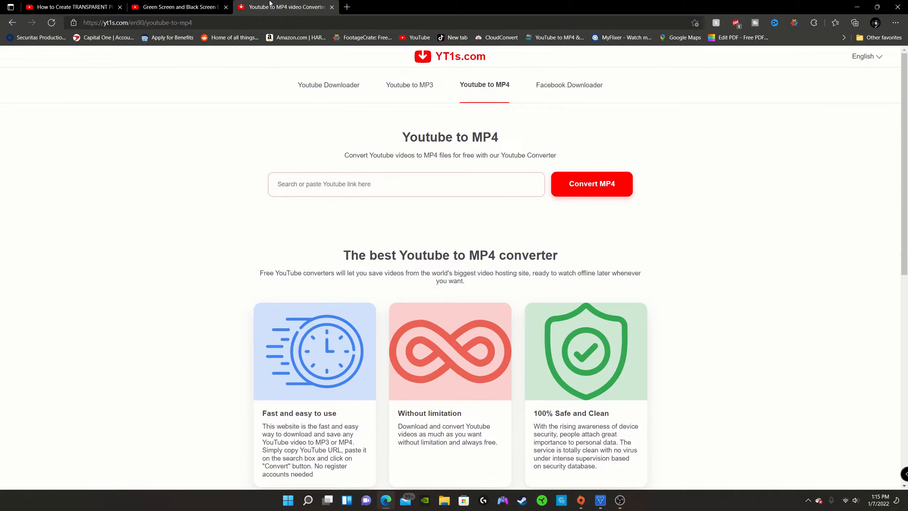
{"action": "left_click", "coordinate": [326, 188]}
{"action": "right_click", "coordinate": [327, 189]}
{"action": "left_click", "coordinate": [374, 285]}
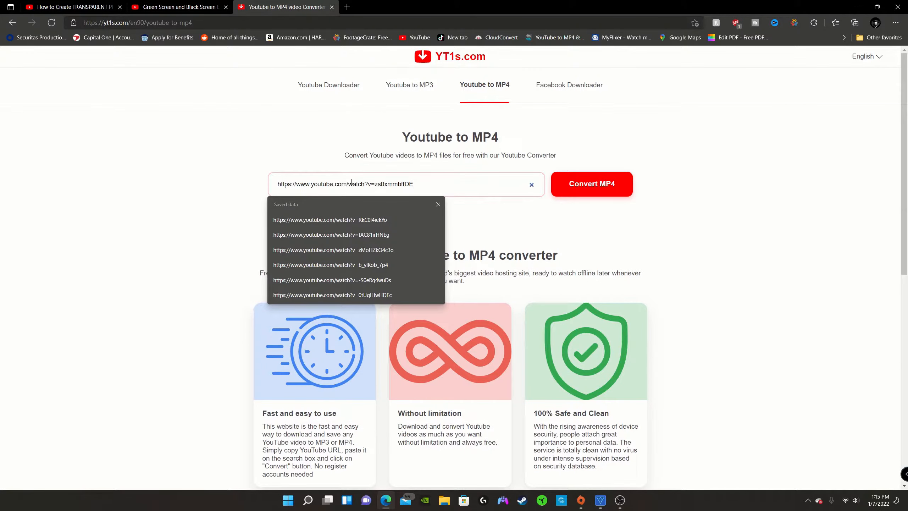
{"action": "key", "text": "ctrl+shift+Tab"}
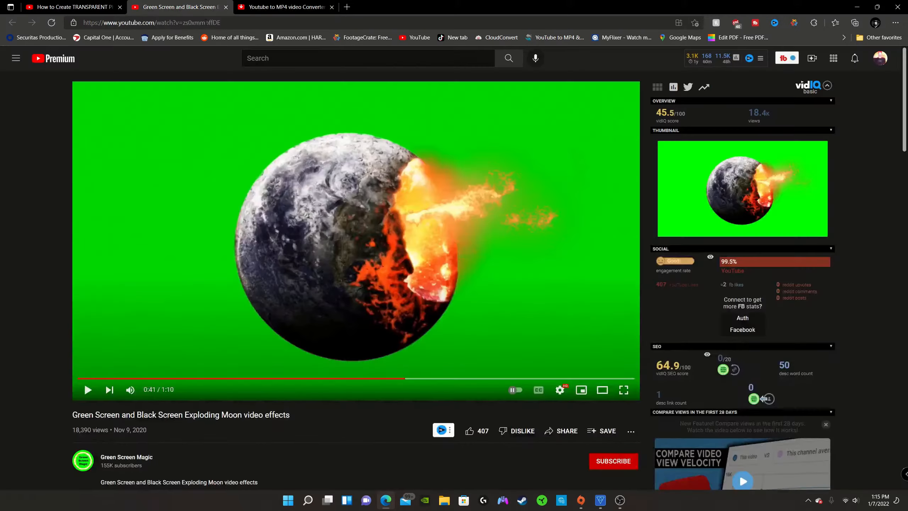
{"action": "left_click", "coordinate": [197, 22]}
{"action": "key", "text": "ctrl+Tab"}
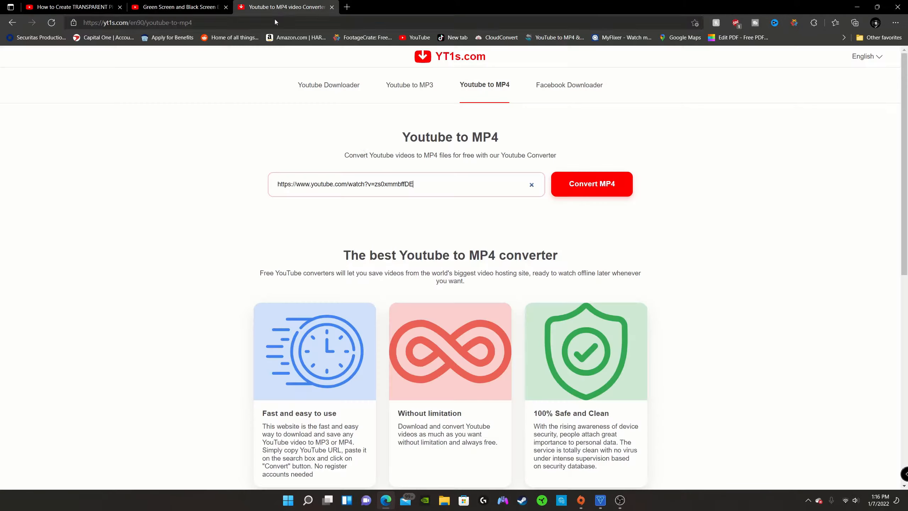
{"action": "left_click", "coordinate": [569, 191]}
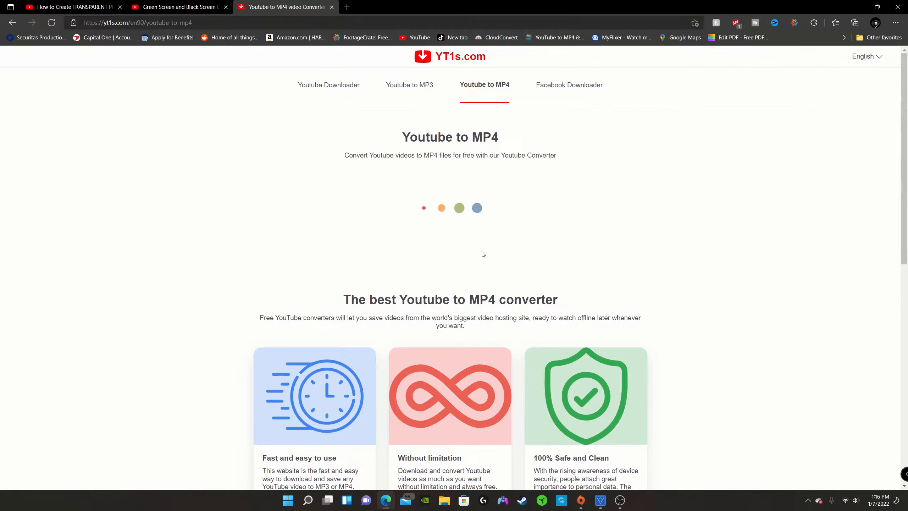
Convert the Exploding Moon video and download the MP4, closing the advertising page that opens
{"action": "left_click", "coordinate": [519, 226]}
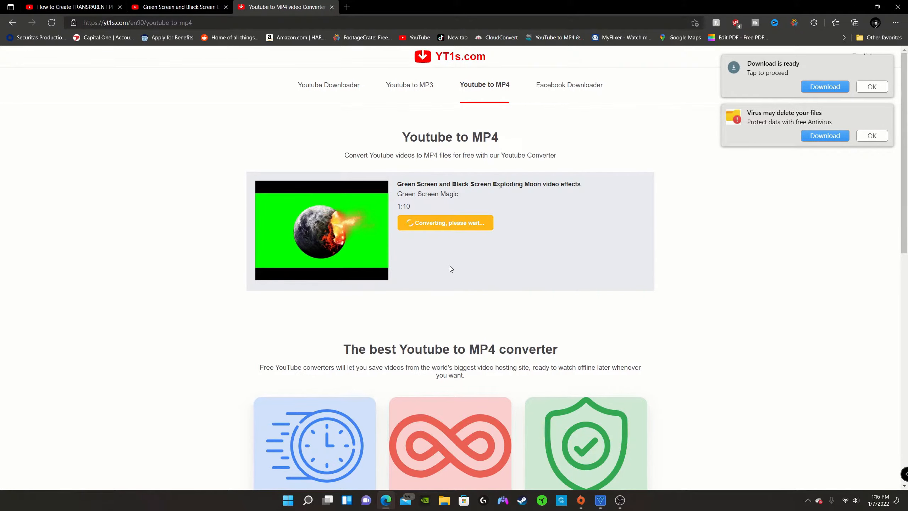
{"action": "left_click", "coordinate": [424, 223]}
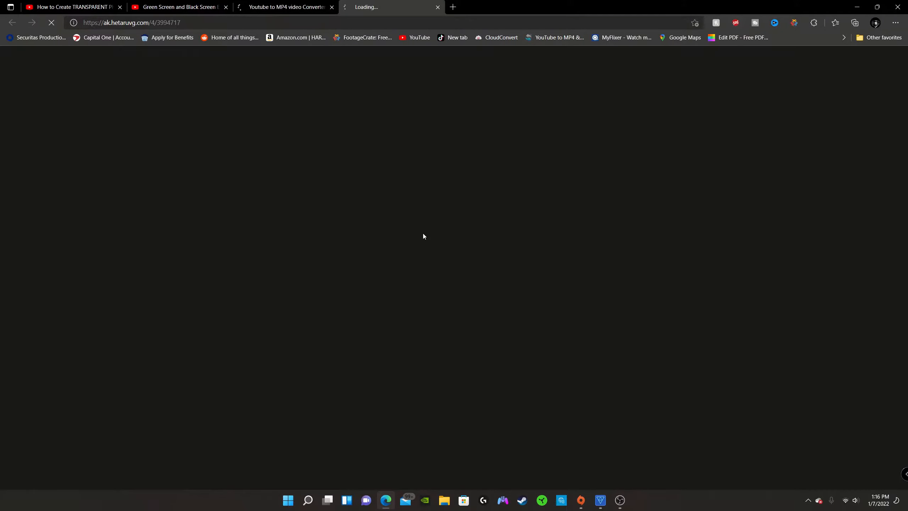
{"action": "left_click", "coordinate": [439, 8]}
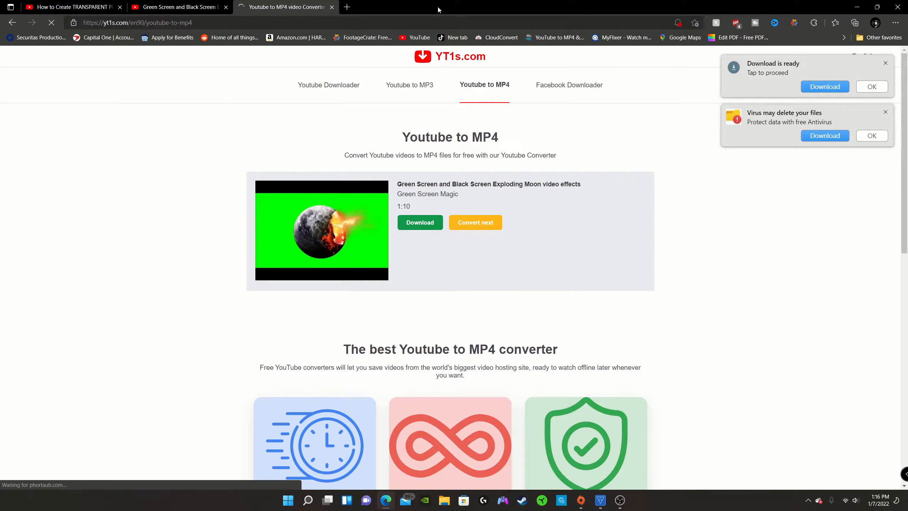
{"action": "left_click", "coordinate": [420, 222]}
Copy the downloaded Exploding Moon video from the Downloads folder onto the Desktop and place it beside the 20220105 clip
{"action": "key", "text": "super+e"}
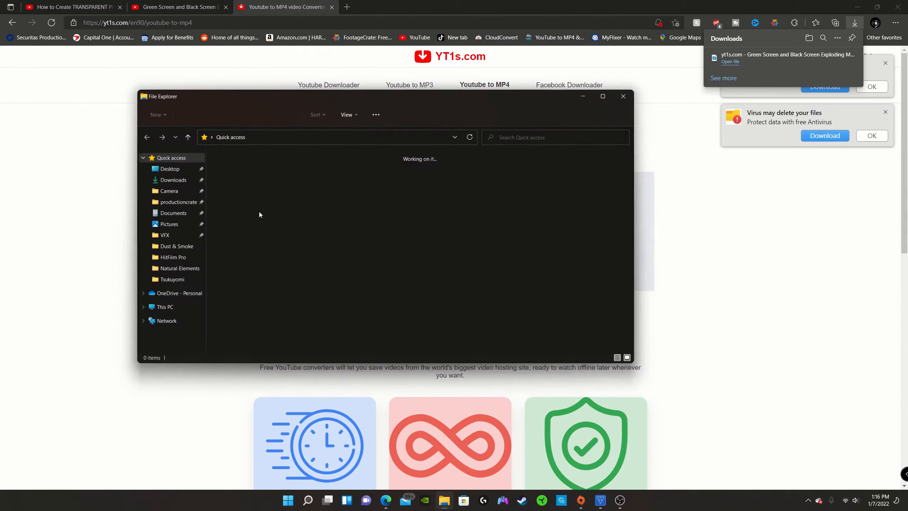
{"action": "left_click", "coordinate": [163, 168]}
{"action": "left_click", "coordinate": [155, 180]}
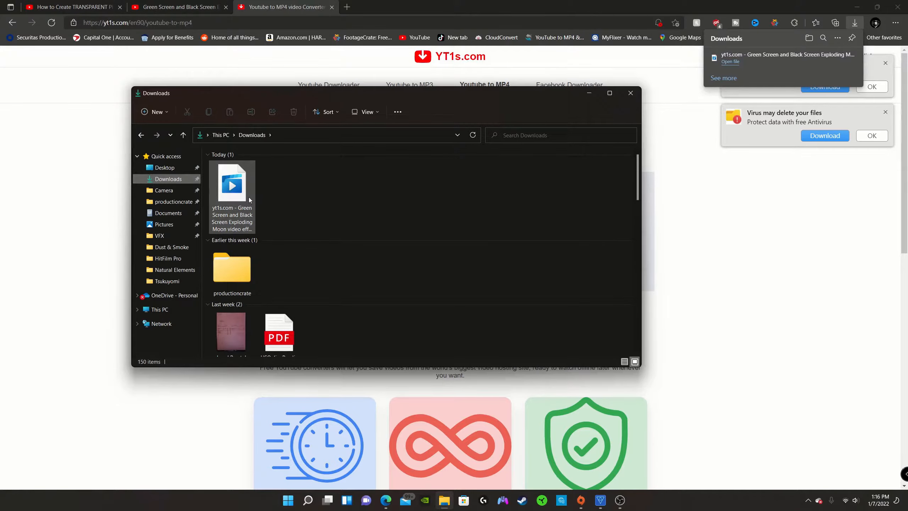
{"action": "left_click", "coordinate": [248, 197]}
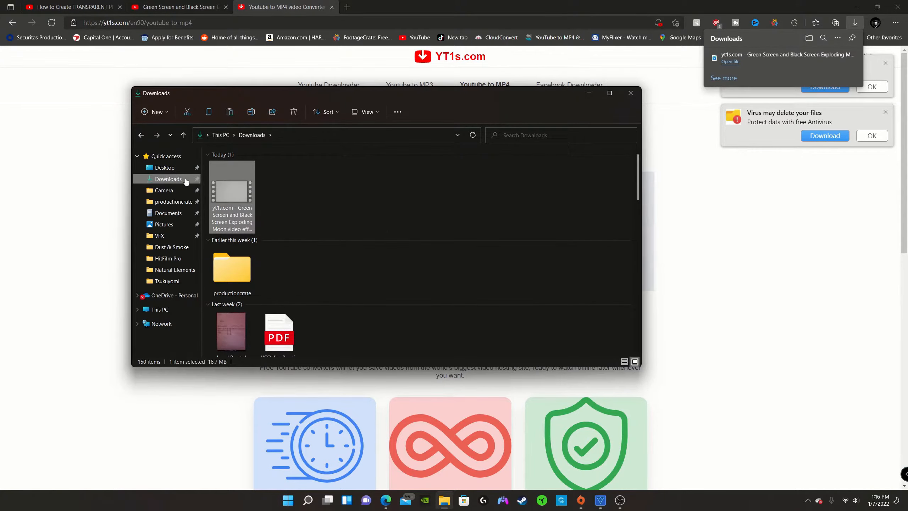
{"action": "left_click", "coordinate": [630, 93]}
{"action": "key", "text": "super+d"}
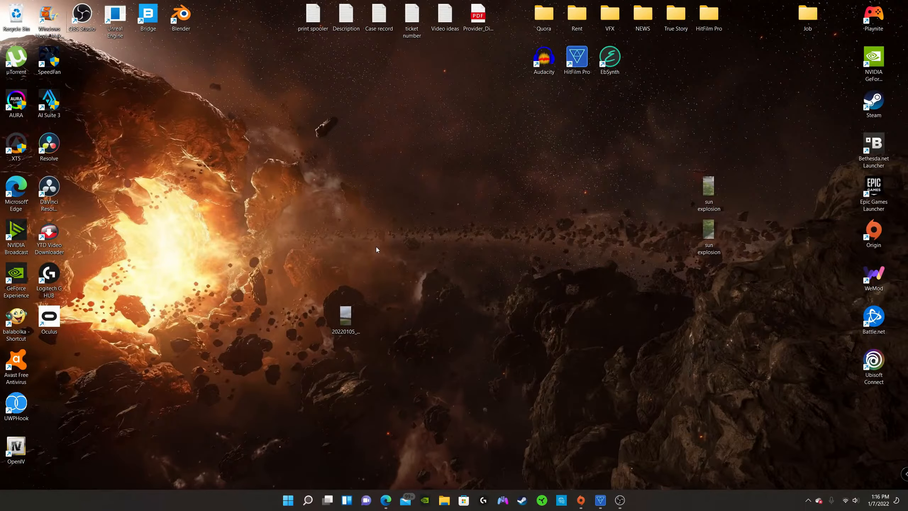
{"action": "key", "text": "ctrl+v"}
{"action": "left_click_drag", "start_coordinate": [43, 368], "coordinate": [243, 341]}
{"action": "left_click", "coordinate": [316, 335]}
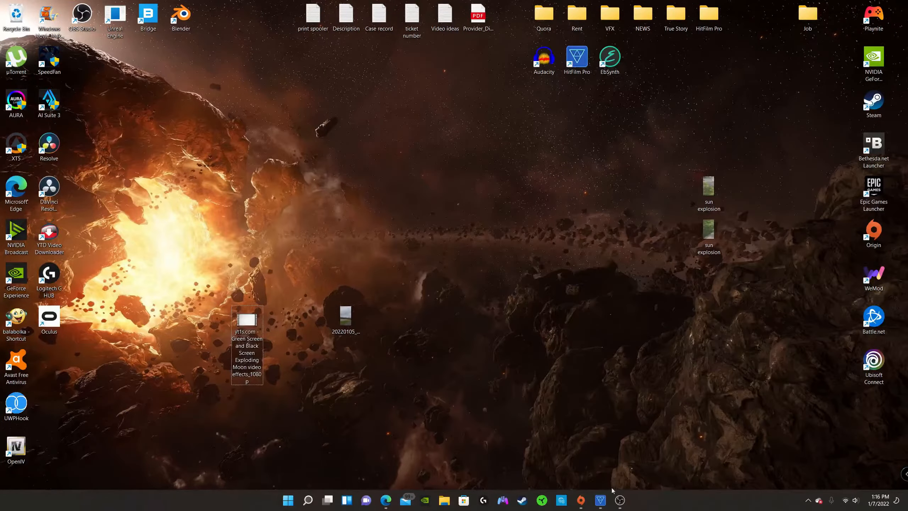
Switch to HitFilm Pro and import the yt1s.com Exploding Moon video from the Desktop as media
{"action": "left_click", "coordinate": [606, 504]}
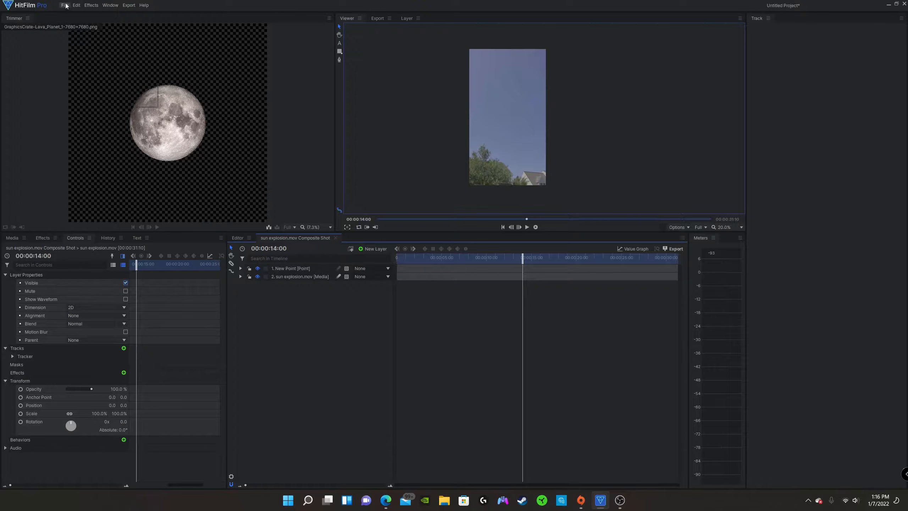
{"action": "left_click", "coordinate": [65, 5]}
{"action": "mouse_move", "coordinate": [91, 66]}
{"action": "left_click", "coordinate": [173, 65]}
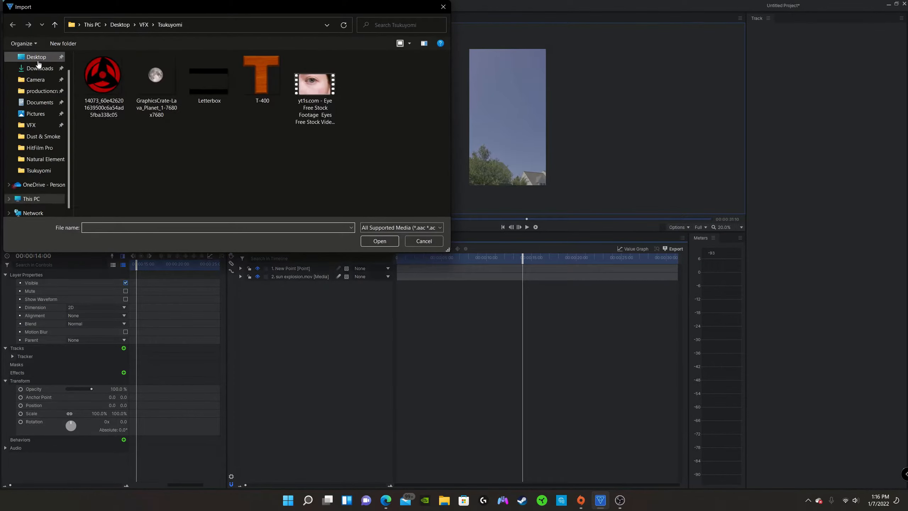
{"action": "left_click", "coordinate": [37, 59]}
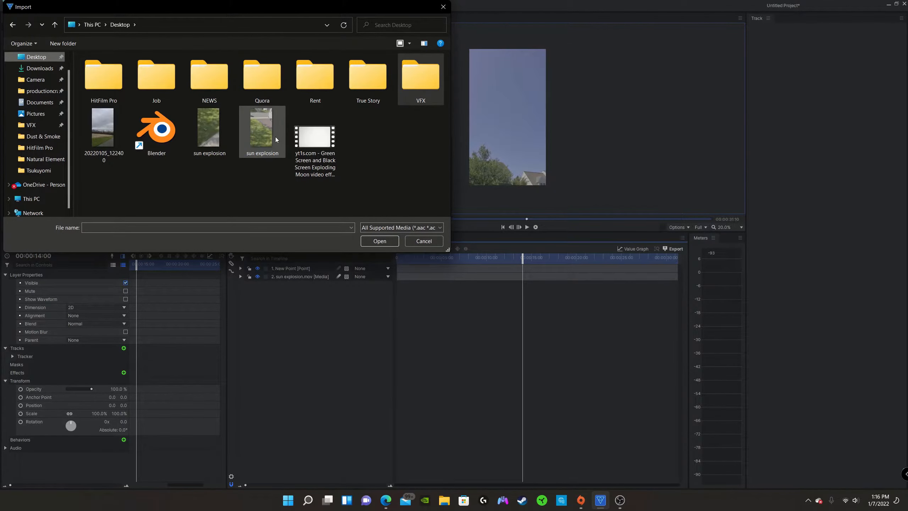
{"action": "left_click", "coordinate": [314, 141]}
{"action": "left_click", "coordinate": [380, 241]}
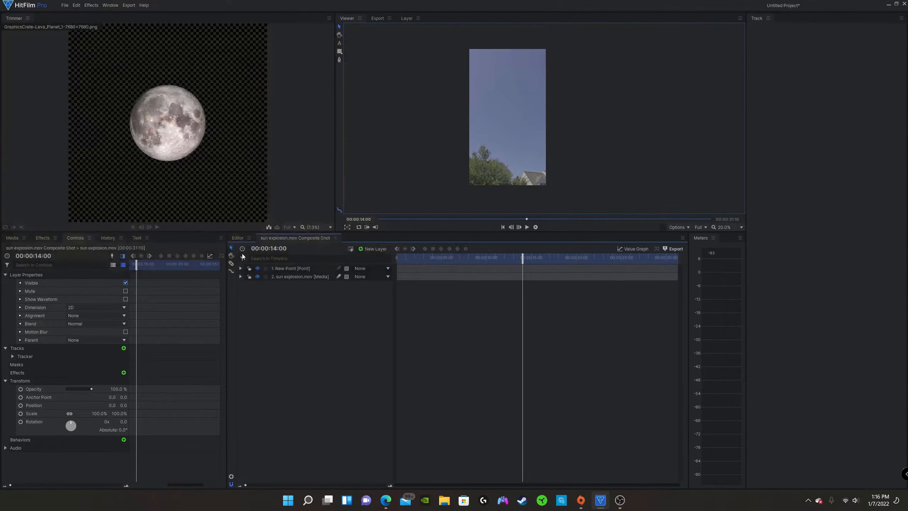
Add the Exploding Moon video to the composite shot between the point and the sun explosion footage, and rename its layer "moon"
{"action": "left_click_drag", "start_coordinate": [292, 269], "coordinate": [293, 274]}
{"action": "right_click", "coordinate": [292, 276]}
{"action": "left_click", "coordinate": [324, 448]}
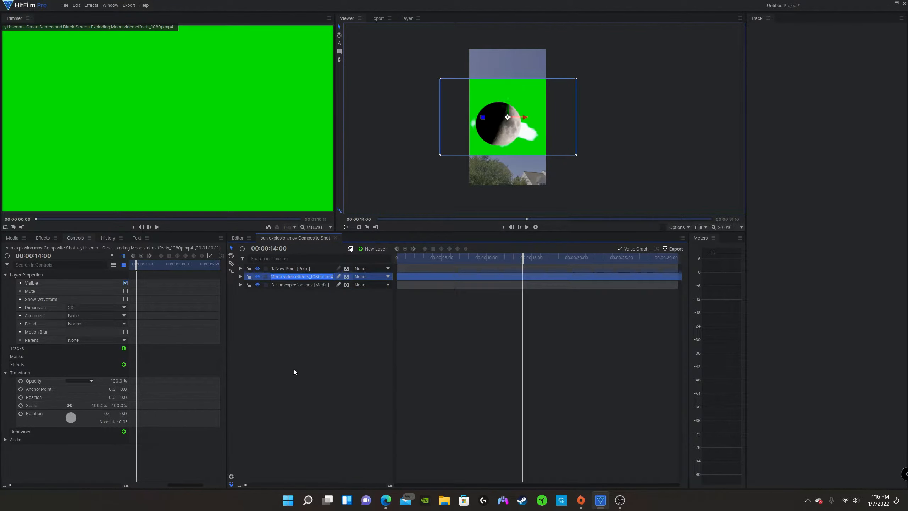
{"action": "type", "text": "moon"}
{"action": "key", "text": "Return"}
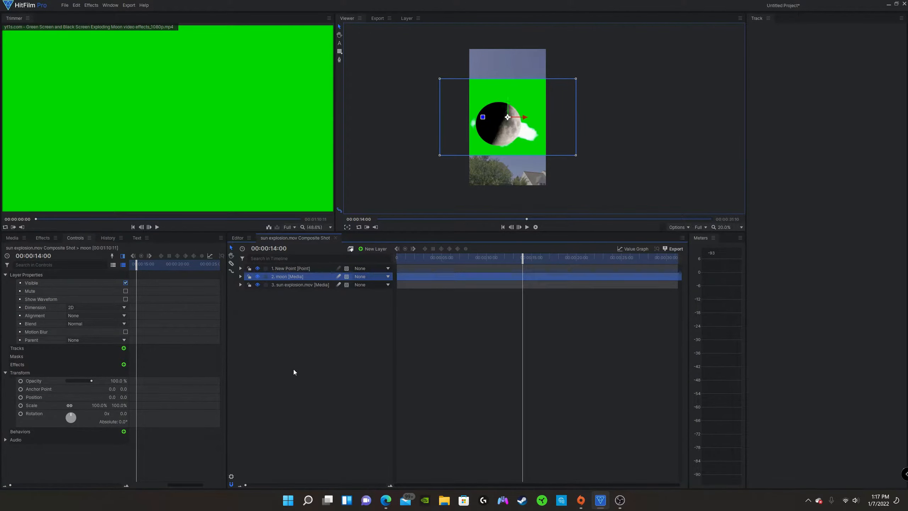
At 00:00:14:05, position the moon layer in the sky at 100.0, 402.5 and set its scale to 31%
{"action": "left_click", "coordinate": [524, 260]}
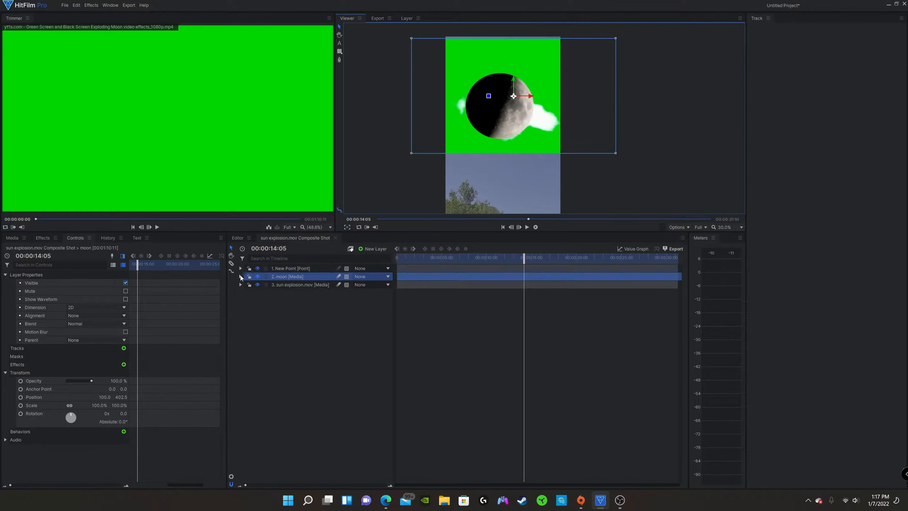
{"action": "left_click", "coordinate": [240, 277]}
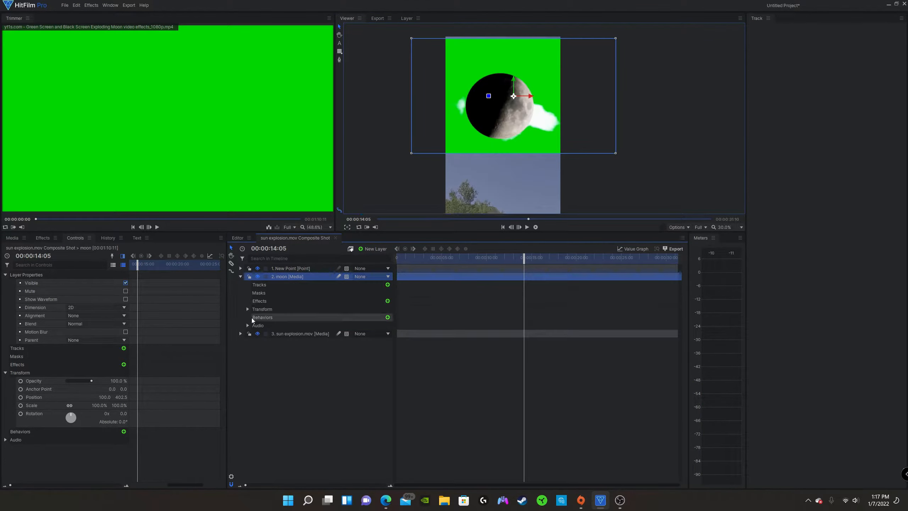
{"action": "left_click", "coordinate": [247, 309]}
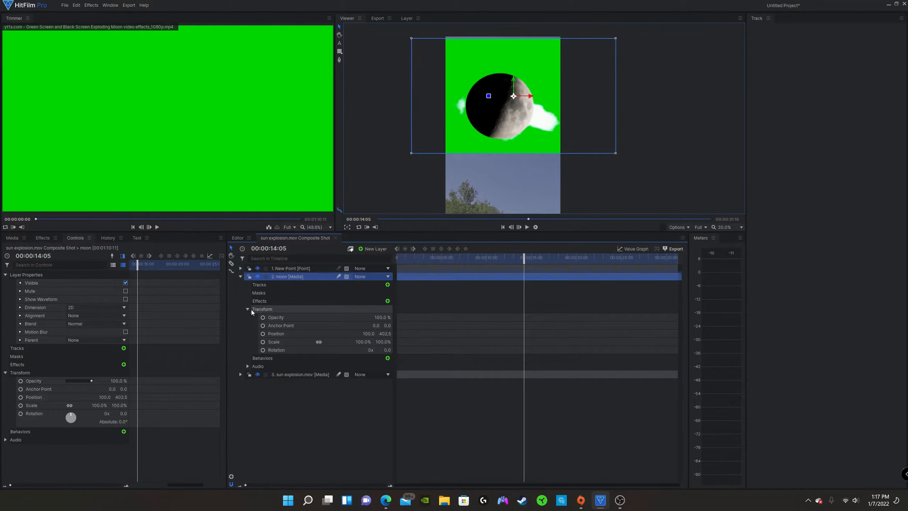
{"action": "left_click_drag", "start_coordinate": [366, 342], "coordinate": [354, 342]}
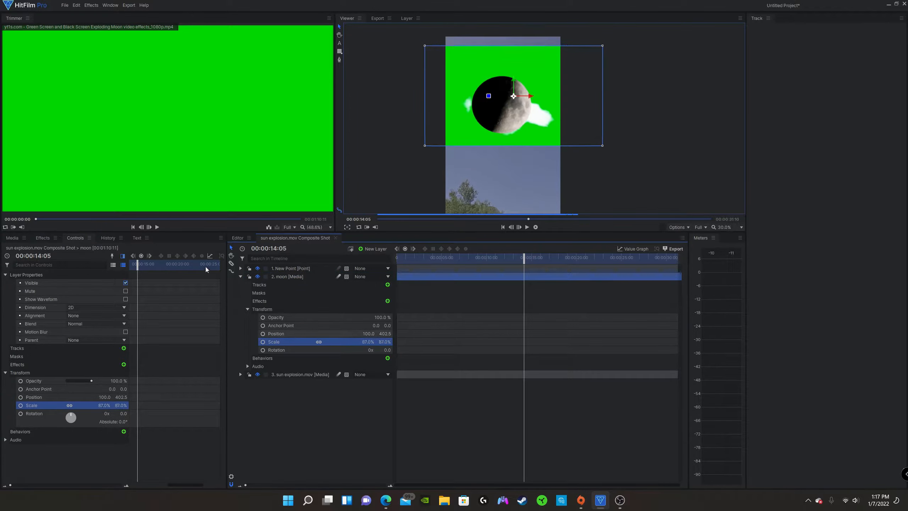
{"action": "left_click", "coordinate": [240, 276]}
{"action": "left_click", "coordinate": [240, 276]}
{"action": "left_click", "coordinate": [287, 277]}
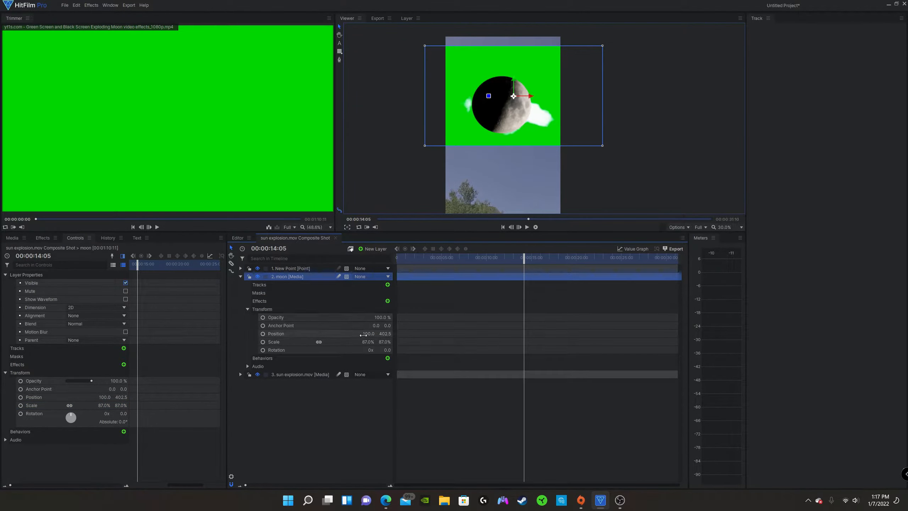
{"action": "left_click_drag", "start_coordinate": [367, 342], "coordinate": [311, 341]}
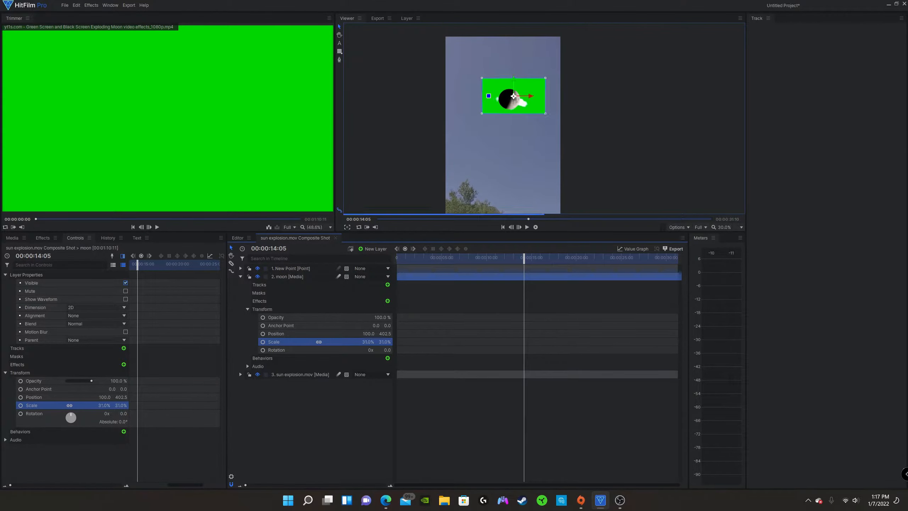
{"action": "scroll", "coordinate": [514, 90], "scroll_direction": "down", "scroll_amount": 1}
{"action": "scroll", "coordinate": [511, 100], "scroll_direction": "up", "scroll_amount": 1}
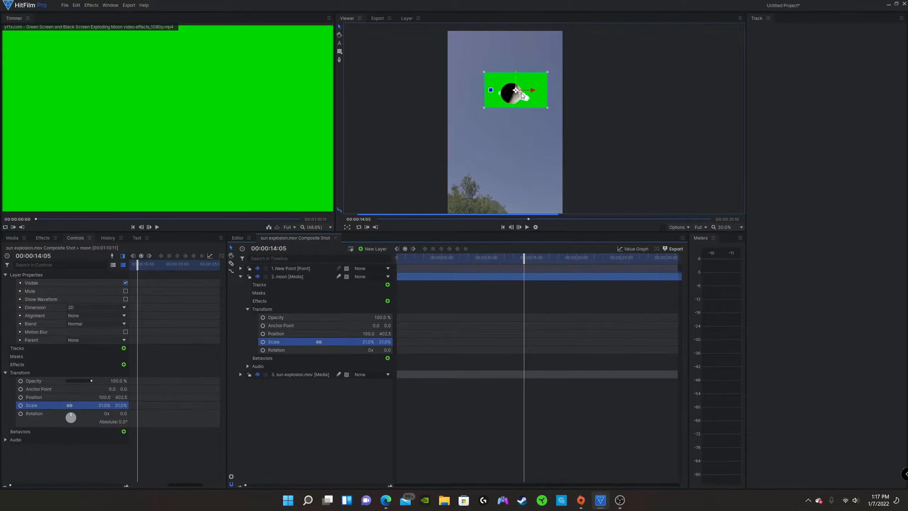
Search the effects for "chroma" and apply Chroma Key to the moon layer
{"action": "left_click", "coordinate": [42, 238]}
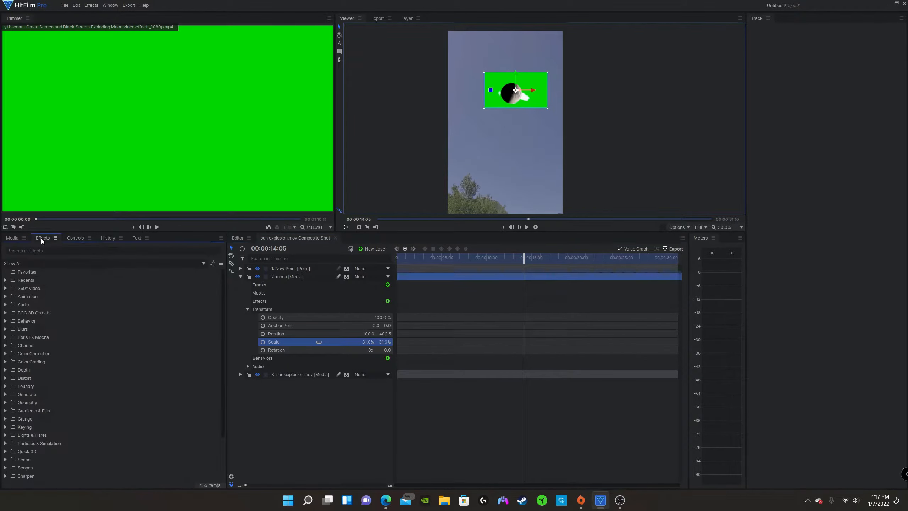
{"action": "type", "text": "chro"}
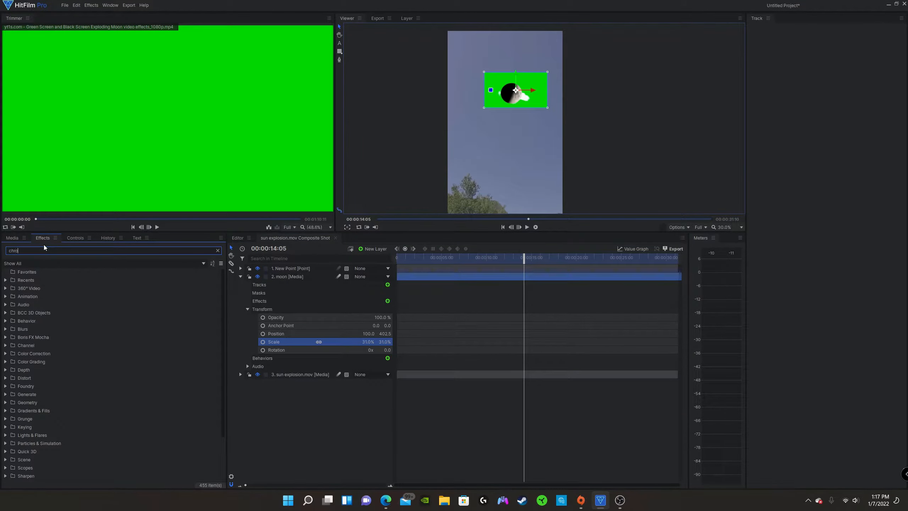
{"action": "type", "text": "ma"}
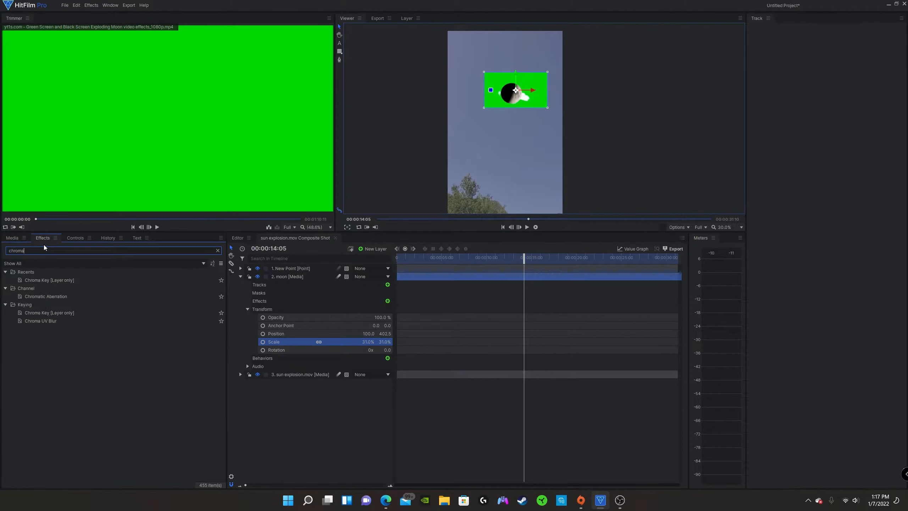
{"action": "left_click", "coordinate": [62, 281]}
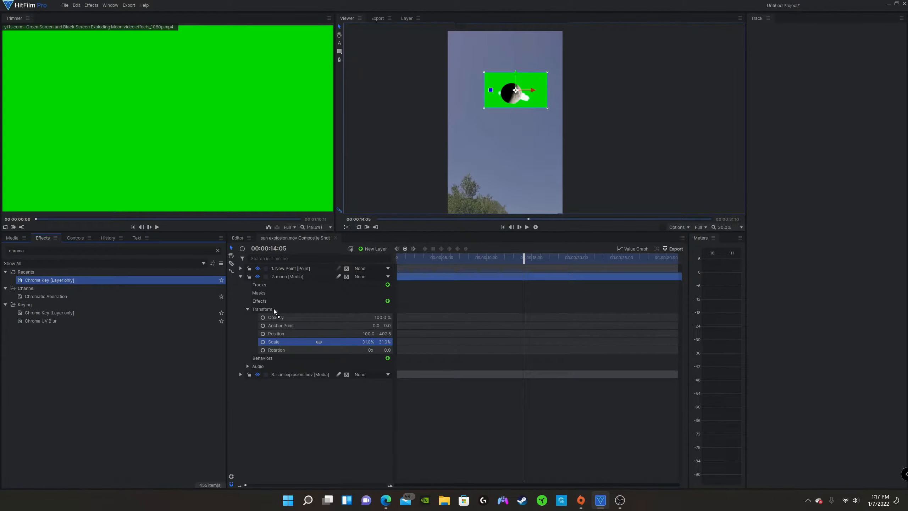
{"action": "left_click_drag", "start_coordinate": [281, 277], "coordinate": [281, 277]}
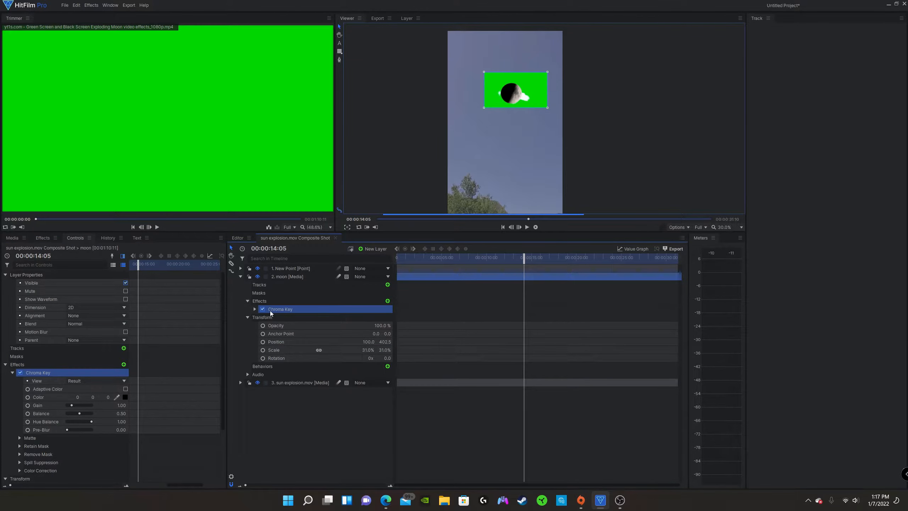
Key out the moon layer's background by sampling the green area around the moon as the Chroma Key color
{"action": "left_click", "coordinate": [255, 309]}
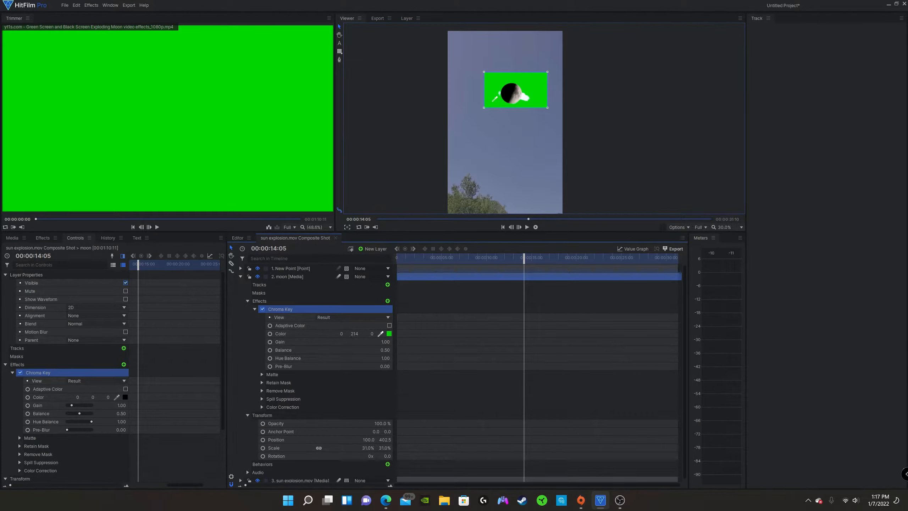
{"action": "left_click", "coordinate": [495, 99]}
{"action": "scroll", "coordinate": [521, 88], "scroll_direction": "up", "scroll_amount": 4}
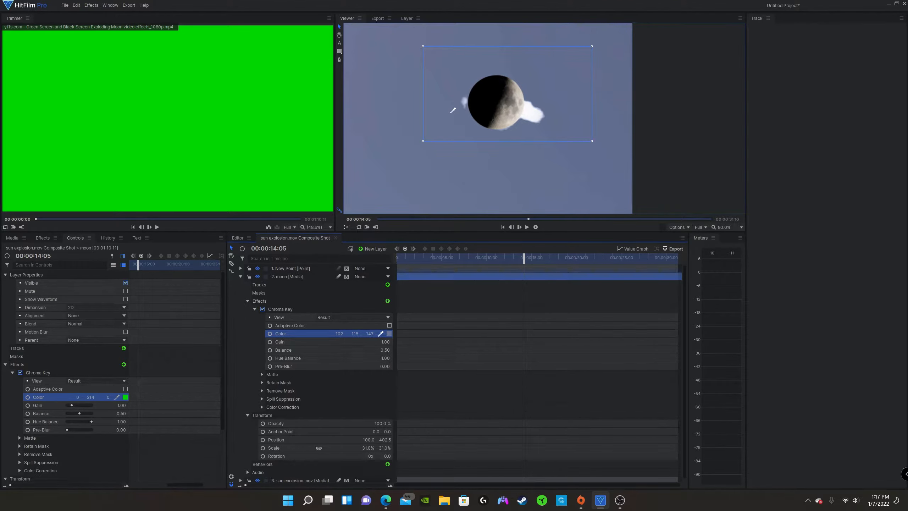
{"action": "left_click", "coordinate": [453, 110]}
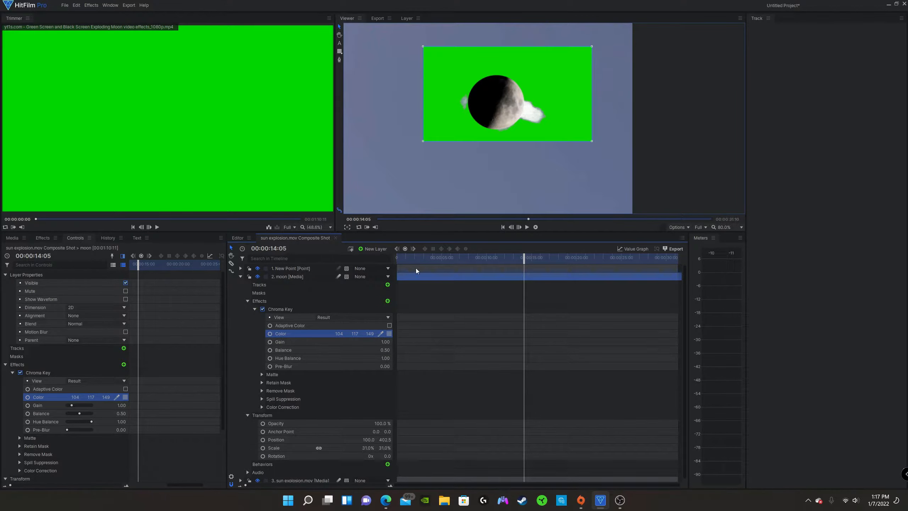
{"action": "left_click", "coordinate": [381, 333]}
{"action": "left_click", "coordinate": [443, 126]}
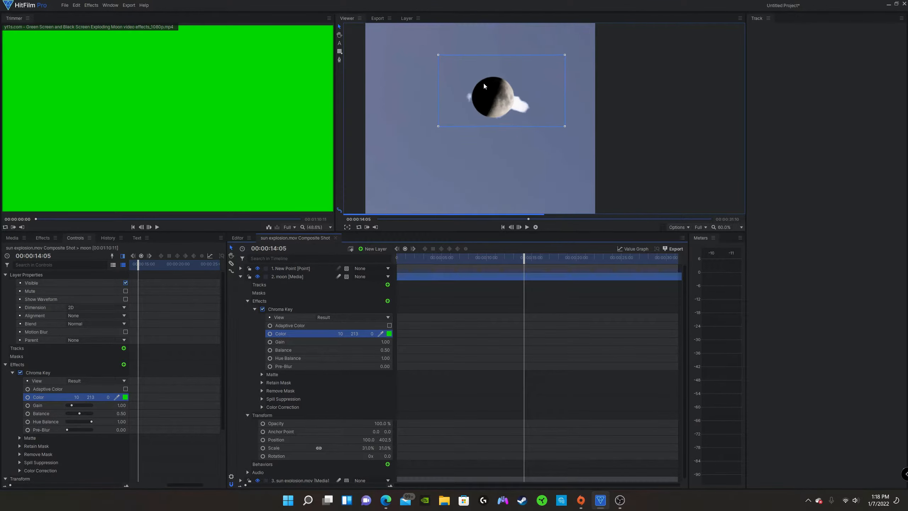
{"action": "scroll", "coordinate": [483, 82], "scroll_direction": "down", "scroll_amount": 3}
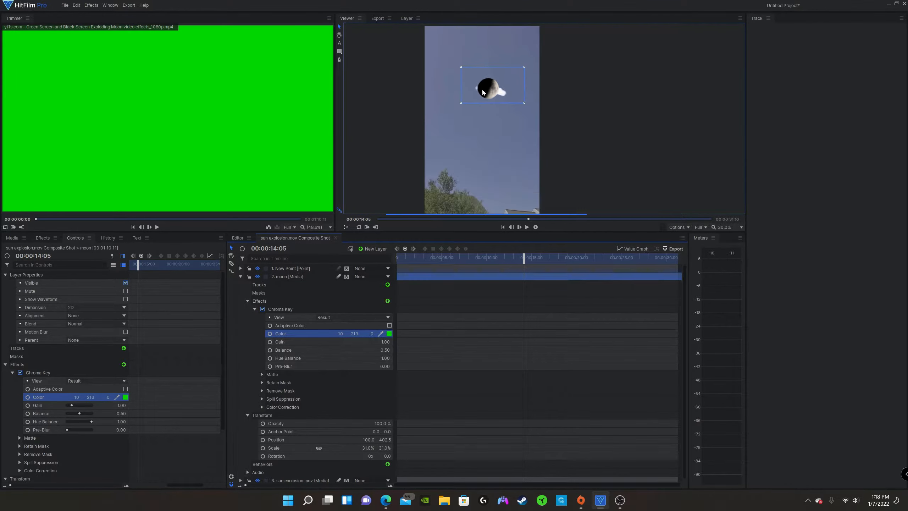
Parent the moon layer to 1. New Point, check its motion back to 00:00:07:23, and collapse the layer's properties
{"action": "left_click", "coordinate": [362, 277]}
{"action": "left_click", "coordinate": [365, 296]}
{"action": "left_click_drag", "start_coordinate": [524, 257], "coordinate": [467, 280]}
{"action": "scroll", "coordinate": [480, 57], "scroll_direction": "down", "scroll_amount": 2}
{"action": "scroll", "coordinate": [471, 99], "scroll_direction": "up", "scroll_amount": 2}
{"action": "left_click", "coordinate": [240, 277]}
Slice the moon layer at 00:00:07:23, delete the part before the cut, and move the remaining part to start at 00:00:03:09
{"action": "right_click", "coordinate": [456, 277]}
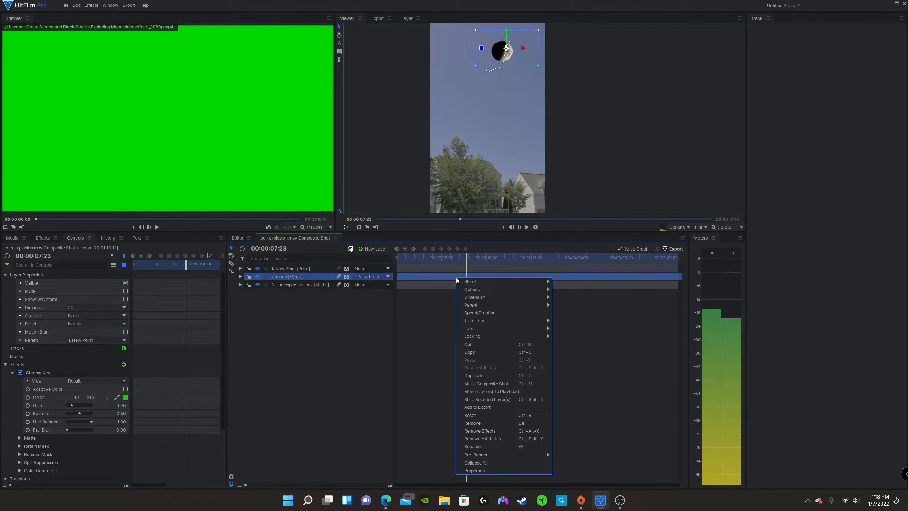
{"action": "left_click", "coordinate": [488, 402]}
{"action": "key", "text": "Delete"}
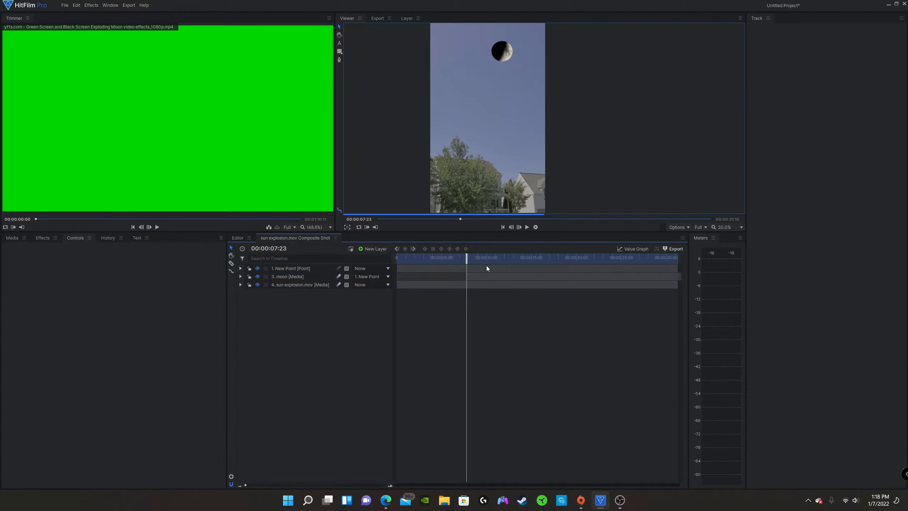
{"action": "left_click_drag", "start_coordinate": [474, 278], "coordinate": [404, 281]}
{"action": "left_click_drag", "start_coordinate": [462, 260], "coordinate": [436, 277]}
{"action": "scroll", "coordinate": [527, 74], "scroll_direction": "down", "scroll_amount": 1}
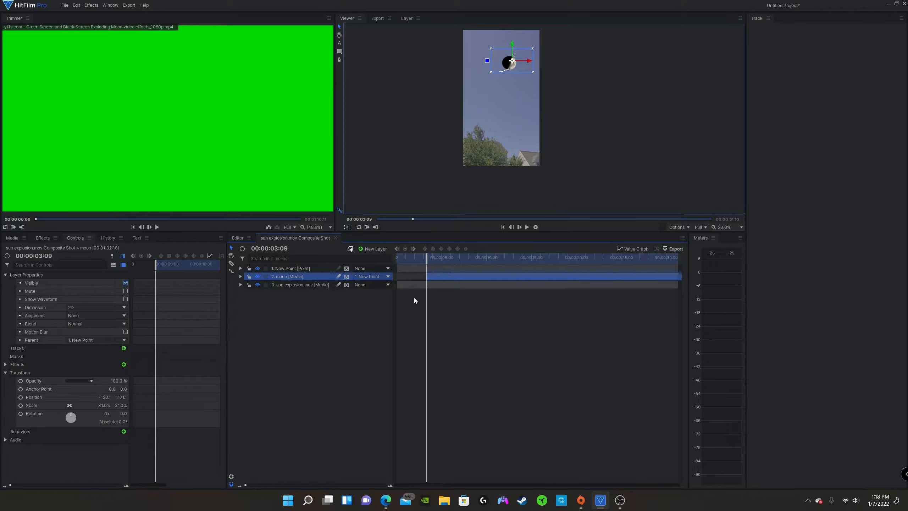
Trim the starts of the sun explosion.mov and New Point layers to 00:00:03:09, and shift all three layers to the timeline's beginning
{"action": "left_click", "coordinate": [398, 286]}
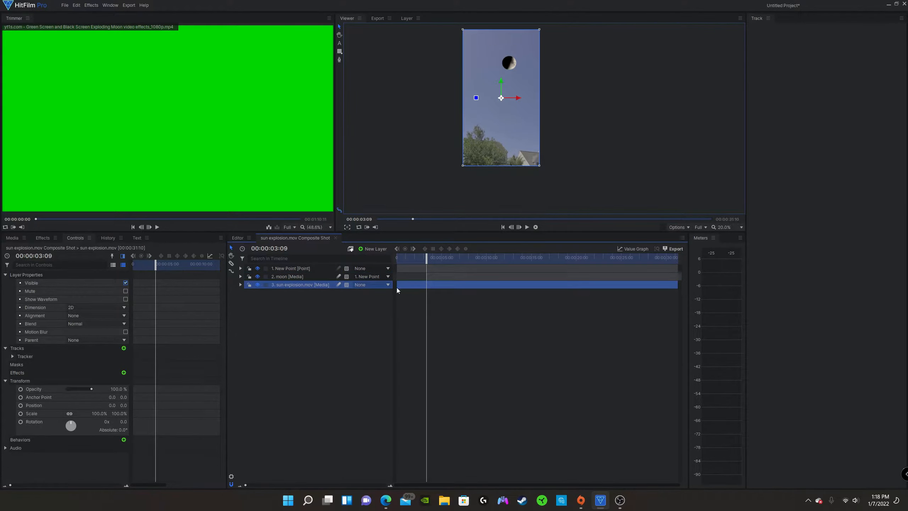
{"action": "left_click_drag", "start_coordinate": [397, 287], "coordinate": [425, 270]}
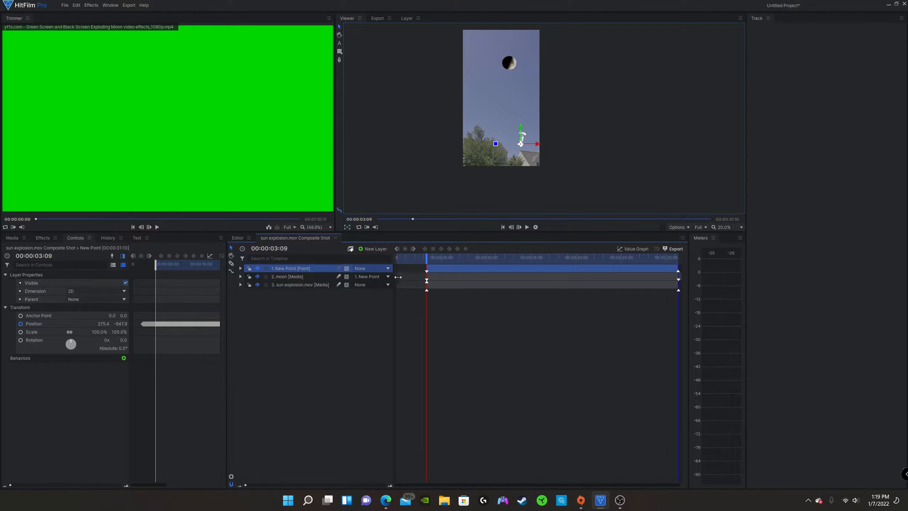
{"action": "left_click_drag", "start_coordinate": [448, 269], "coordinate": [413, 271]}
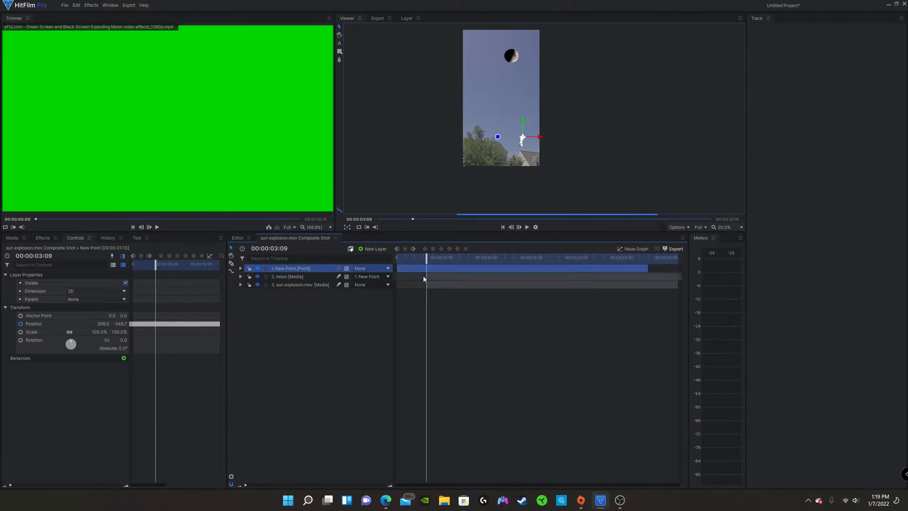
{"action": "left_click", "coordinate": [423, 277]}
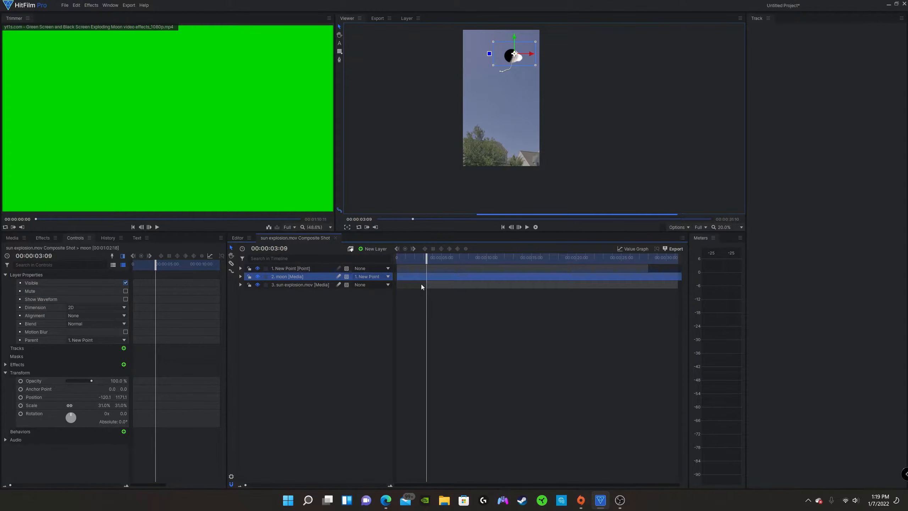
{"action": "left_click", "coordinate": [421, 285]}
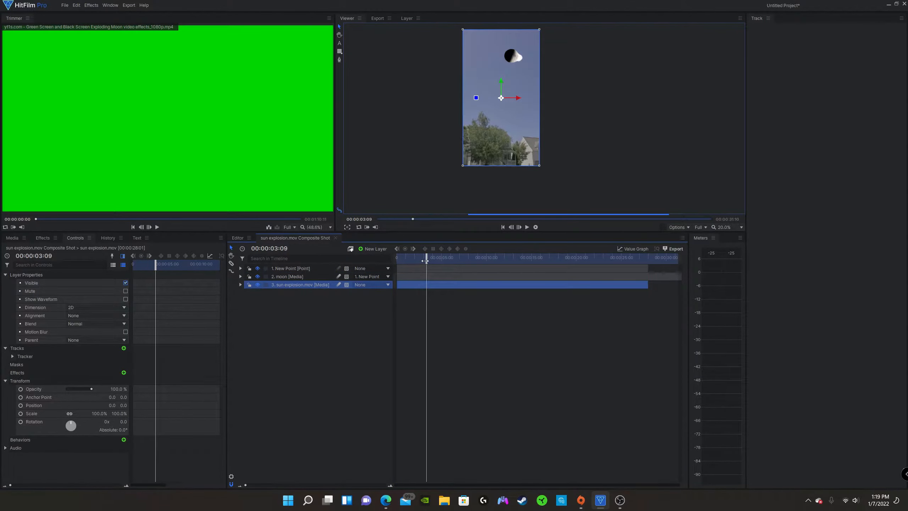
Shorten the New Point layer's end and slice the point, moon and sun explosion.mov layers at 00:00:11:25
{"action": "left_click_drag", "start_coordinate": [424, 261], "coordinate": [502, 284]}
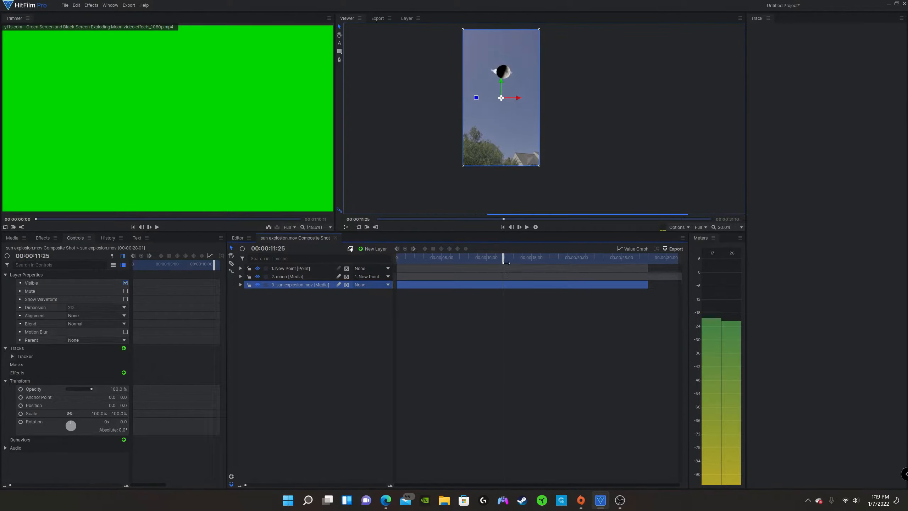
{"action": "left_click_drag", "start_coordinate": [647, 270], "coordinate": [551, 269]}
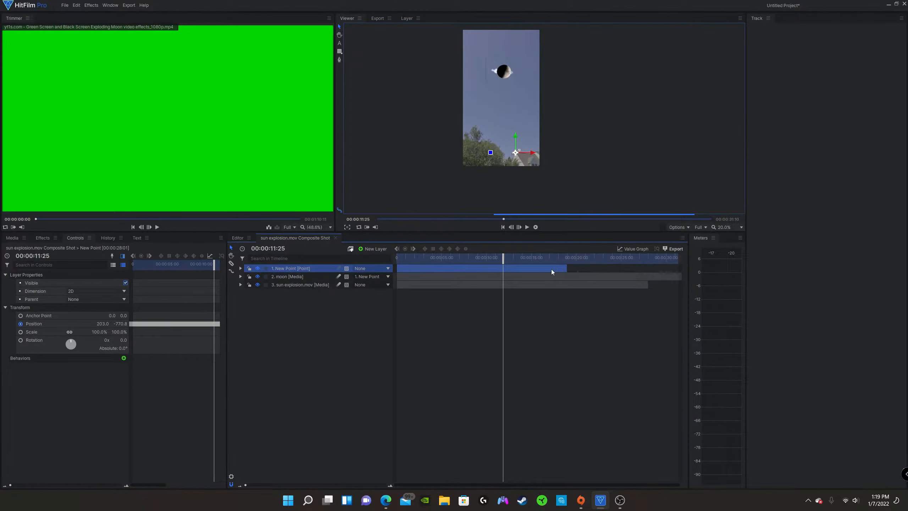
{"action": "right_click", "coordinate": [552, 269]}
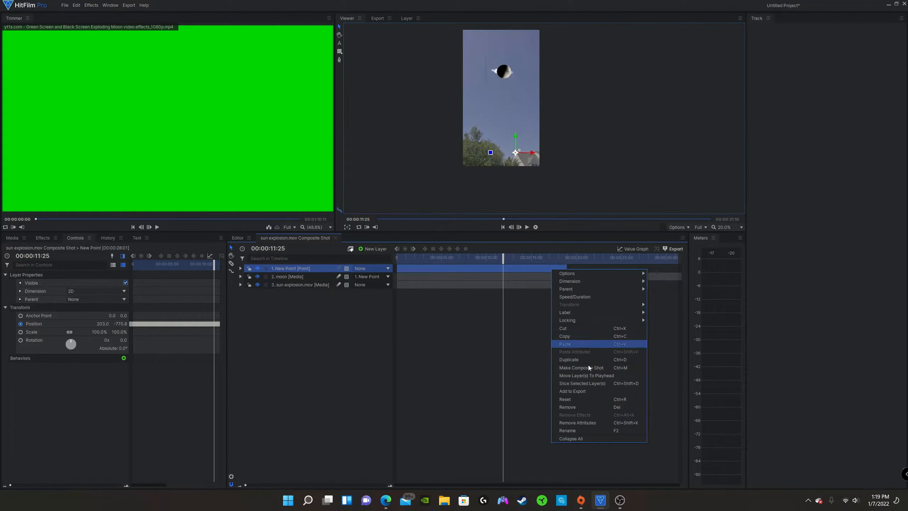
{"action": "left_click", "coordinate": [577, 383]}
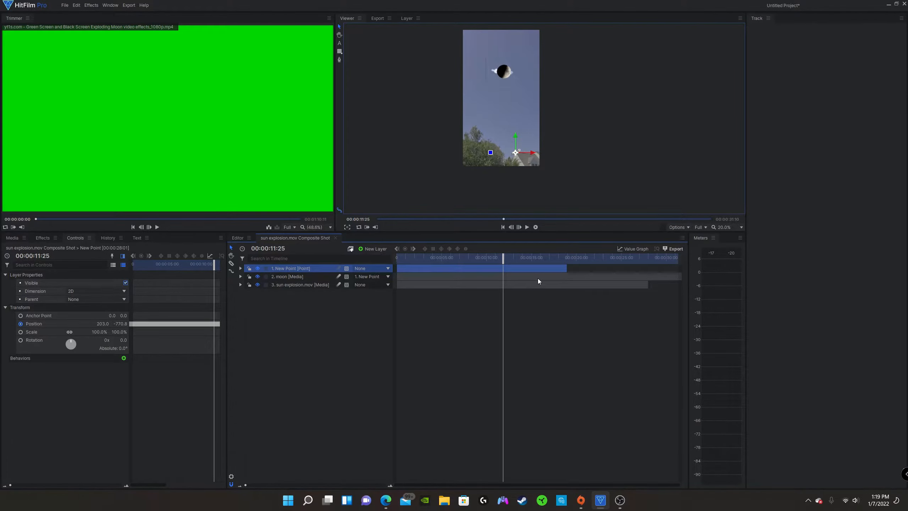
{"action": "right_click", "coordinate": [538, 278]}
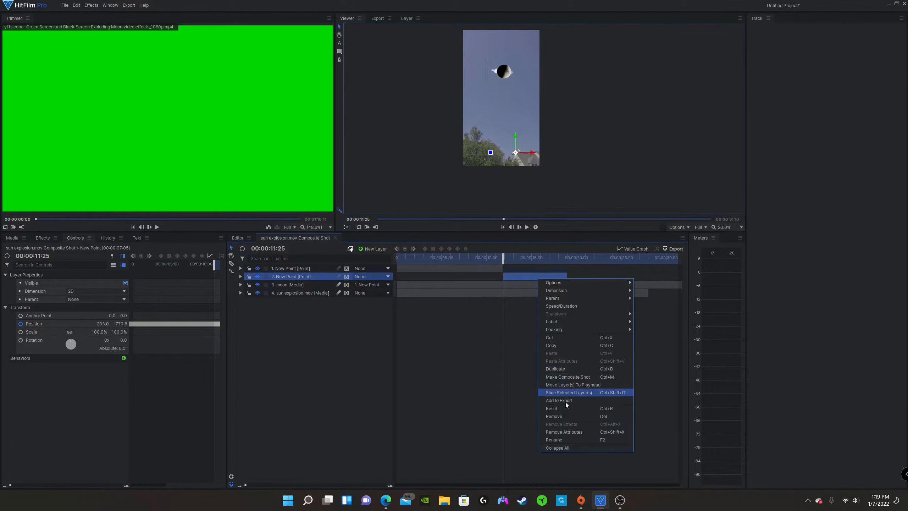
{"action": "left_click", "coordinate": [518, 286]}
{"action": "right_click", "coordinate": [517, 286]}
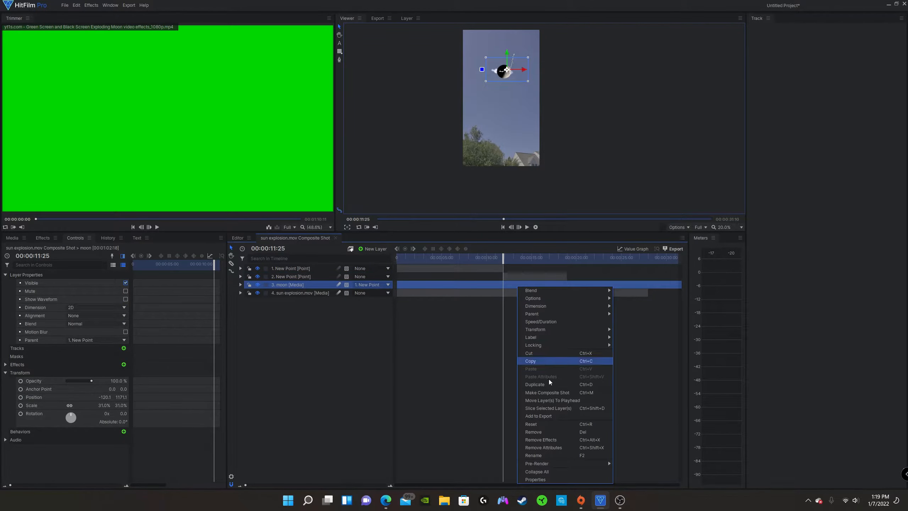
{"action": "left_click", "coordinate": [541, 408]}
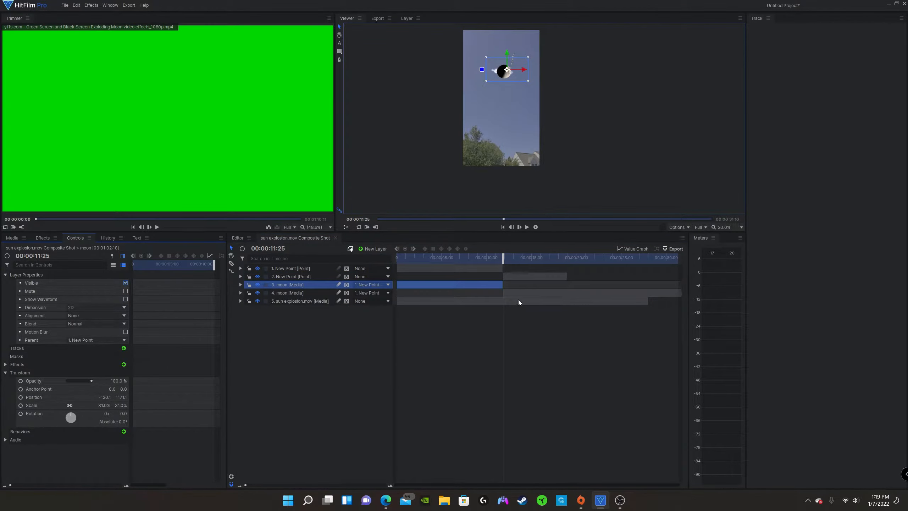
{"action": "right_click", "coordinate": [518, 301]}
{"action": "left_click", "coordinate": [550, 421]}
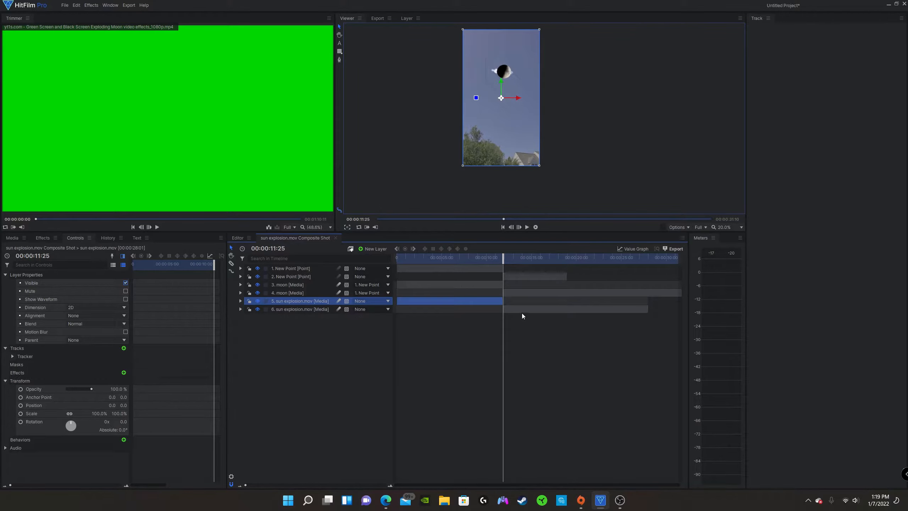
Delete the sun explosion.mov, moon and New Point pieces that lie after the cut at 00:00:11:25
{"action": "left_click", "coordinate": [521, 309]}
{"action": "key", "text": "Delete"}
{"action": "left_click", "coordinate": [513, 293]}
{"action": "key", "text": "Delete"}
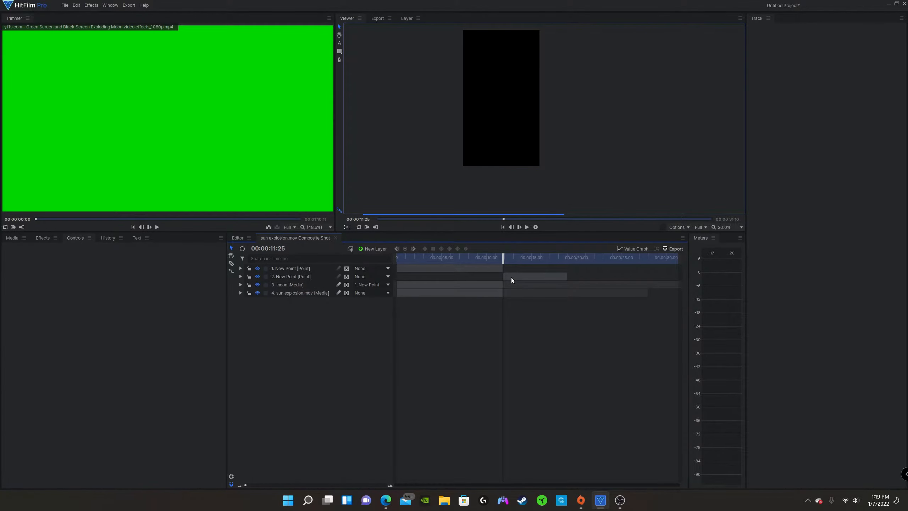
{"action": "left_click", "coordinate": [511, 277]}
{"action": "key", "text": "Delete"}
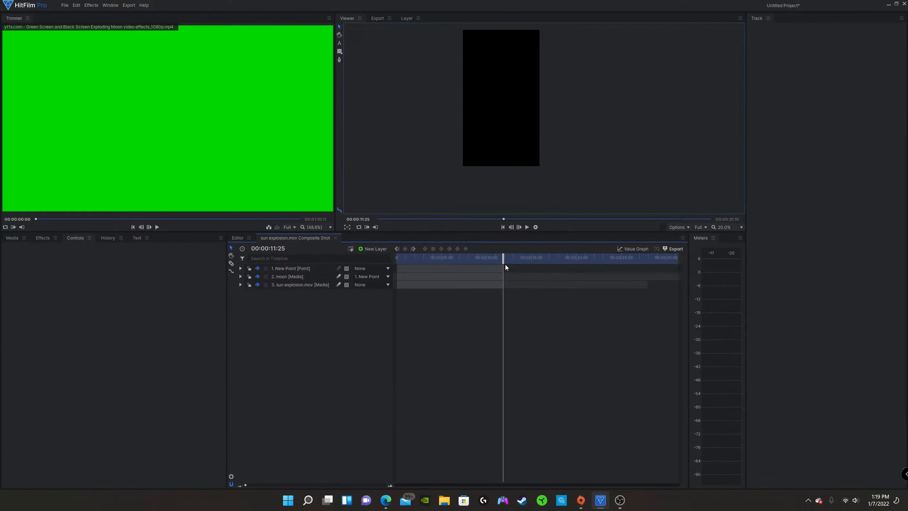
Scrub to 00:00:08:20 and examine how the keyed moon blends with the sky at close range
{"action": "left_click_drag", "start_coordinate": [505, 264], "coordinate": [475, 273]}
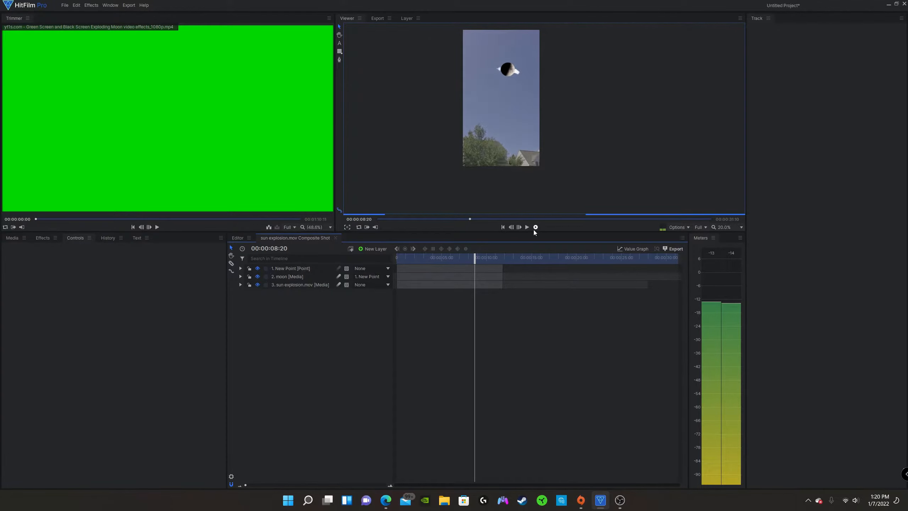
{"action": "scroll", "coordinate": [511, 56], "scroll_direction": "up", "scroll_amount": 2}
{"action": "scroll", "coordinate": [510, 58], "scroll_direction": "up", "scroll_amount": 1}
{"action": "scroll", "coordinate": [503, 51], "scroll_direction": "down", "scroll_amount": 2}
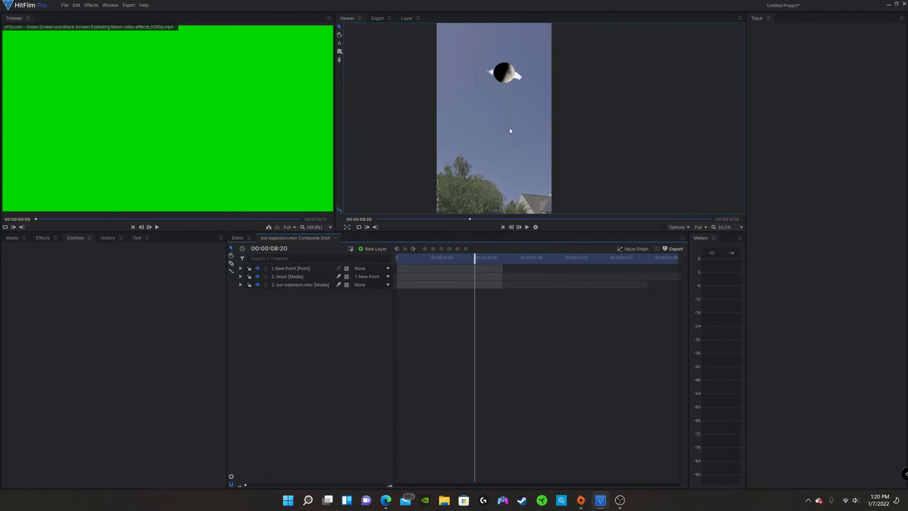
{"action": "scroll", "coordinate": [498, 180], "scroll_direction": "up", "scroll_amount": 3}
{"action": "scroll", "coordinate": [491, 180], "scroll_direction": "down", "scroll_amount": 2}
{"action": "scroll", "coordinate": [491, 180], "scroll_direction": "down", "scroll_amount": 1}
{"action": "scroll", "coordinate": [510, 40], "scroll_direction": "up", "scroll_amount": 3}
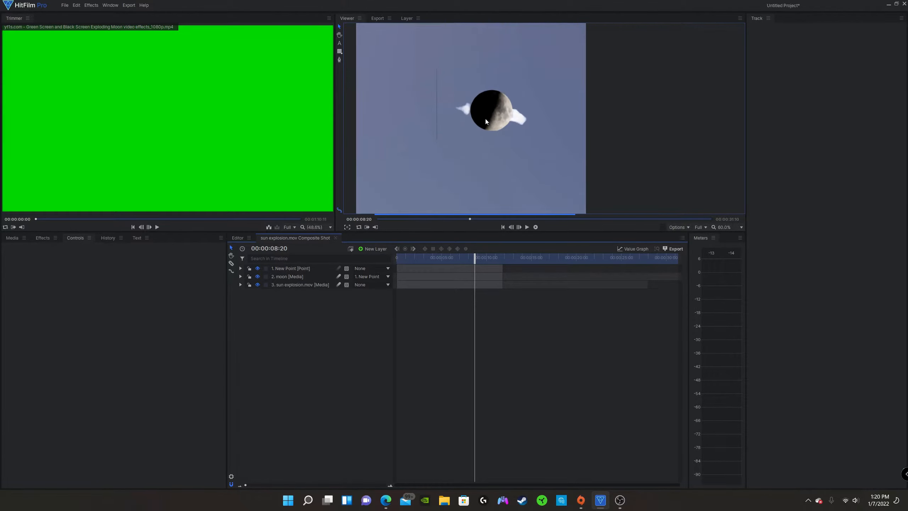
Compare the available blend modes on the moon layer and set its blend to Lighten
{"action": "left_click", "coordinate": [296, 277]}
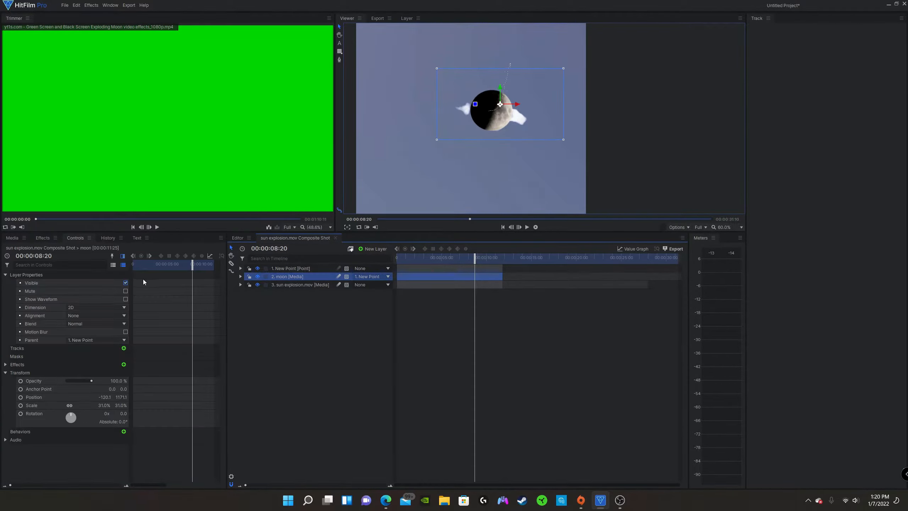
{"action": "left_click", "coordinate": [88, 324]}
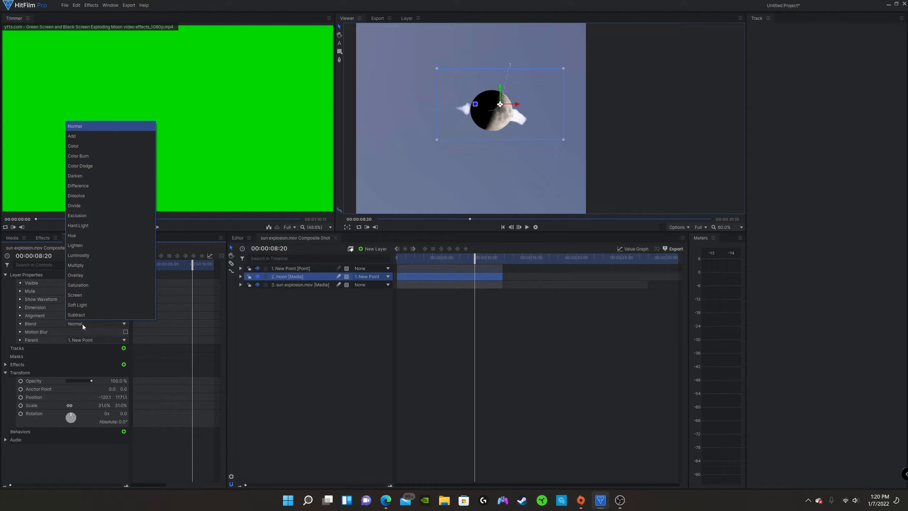
{"action": "left_click", "coordinate": [82, 324]}
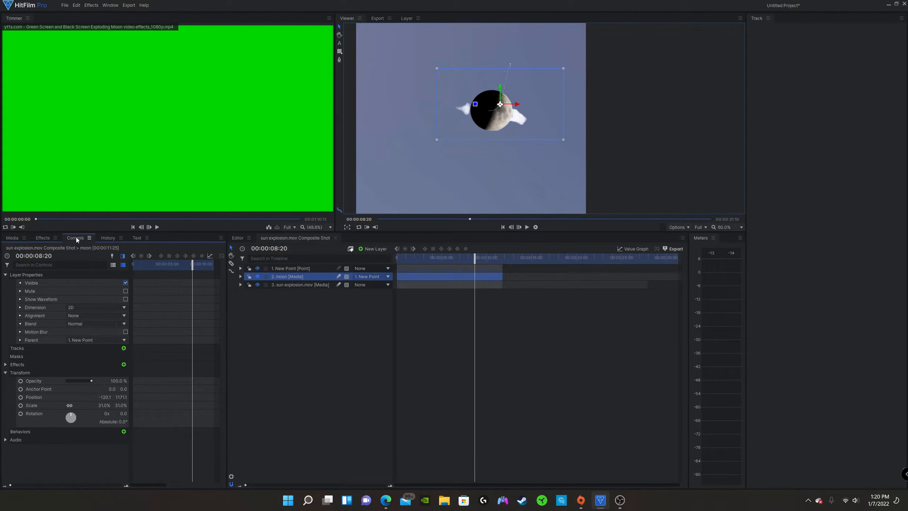
{"action": "left_click", "coordinate": [85, 323]}
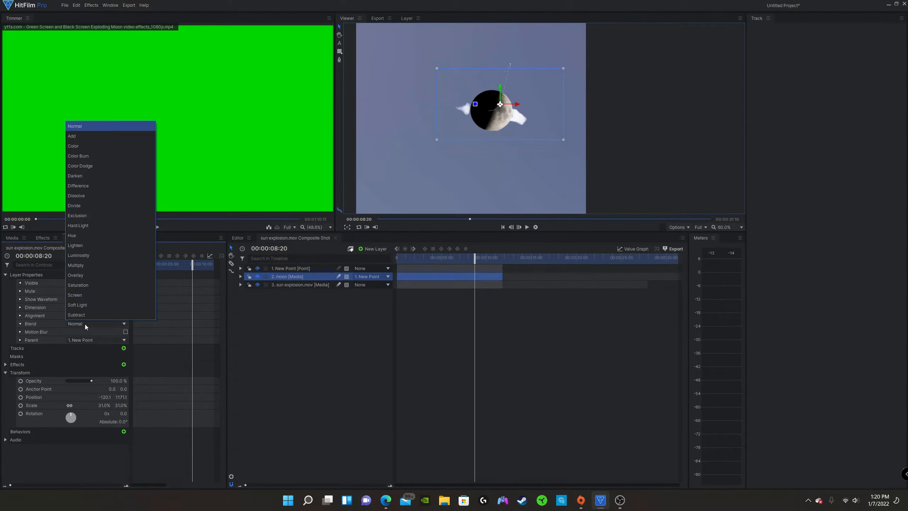
{"action": "left_click", "coordinate": [90, 136]}
{"action": "key", "text": "Down"}
{"action": "key", "text": "Down"}
{"action": "key", "text": "Down"}
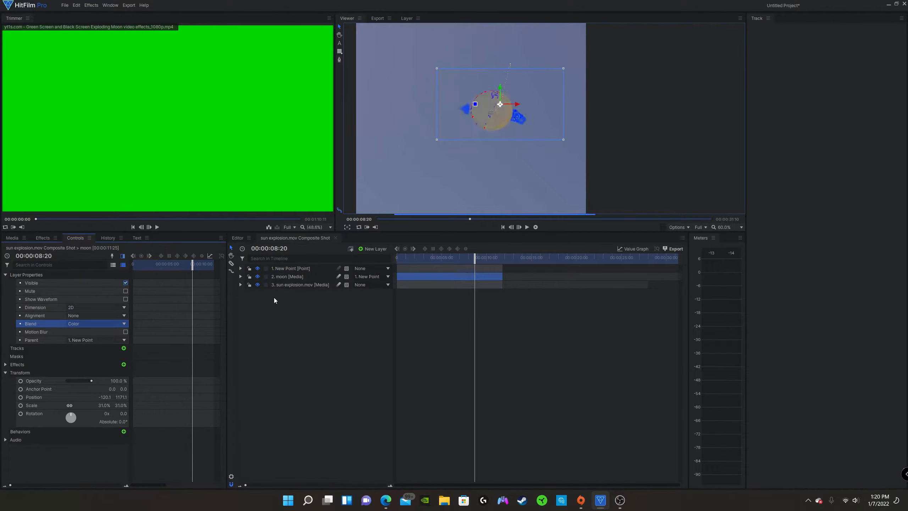
{"action": "key", "text": "Down"}
{"action": "key", "text": "Down"}
{"action": "key", "text": "Down"}
{"action": "key", "text": "Down"}
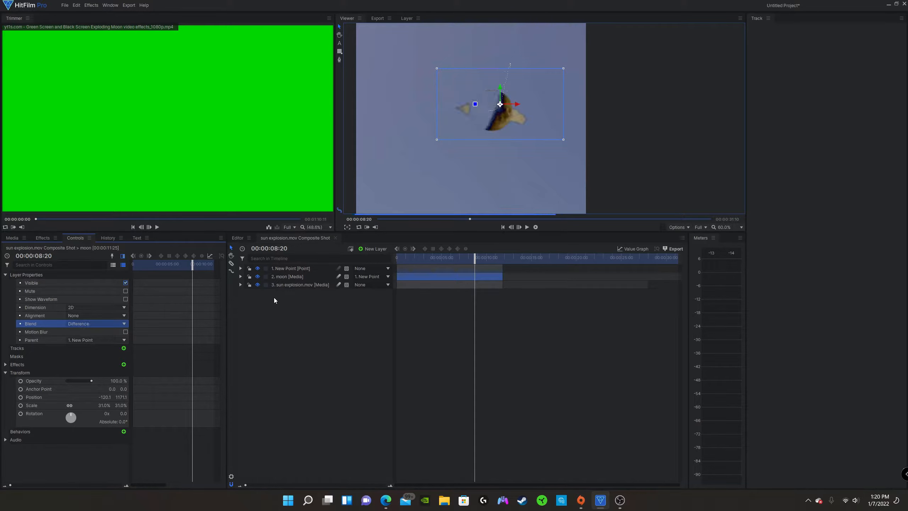
{"action": "key", "text": "Down"}
{"action": "key", "text": "Down"}
{"action": "key", "text": "Down"}
{"action": "key", "text": "Down"}
{"action": "key", "text": "Down"}
{"action": "key", "text": "Down"}
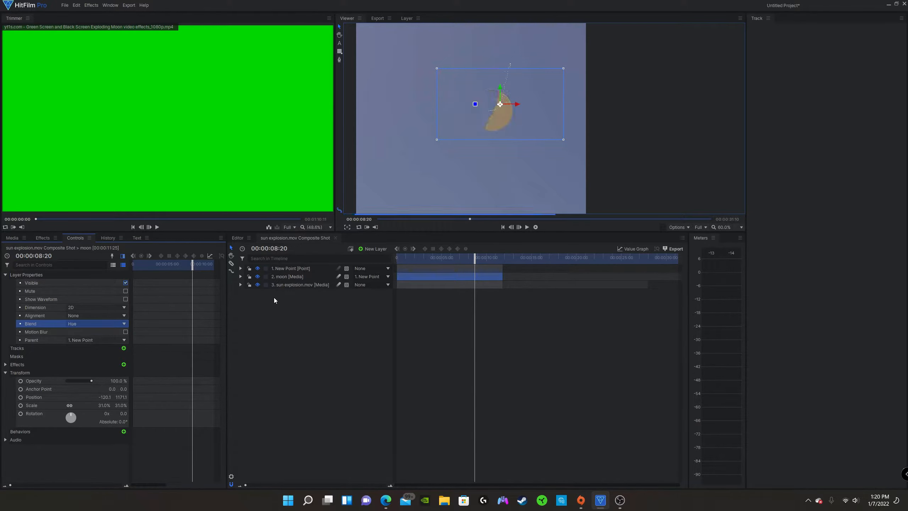
{"action": "key", "text": "Down"}
{"action": "key", "text": "Down"}
{"action": "key", "text": "Down"}
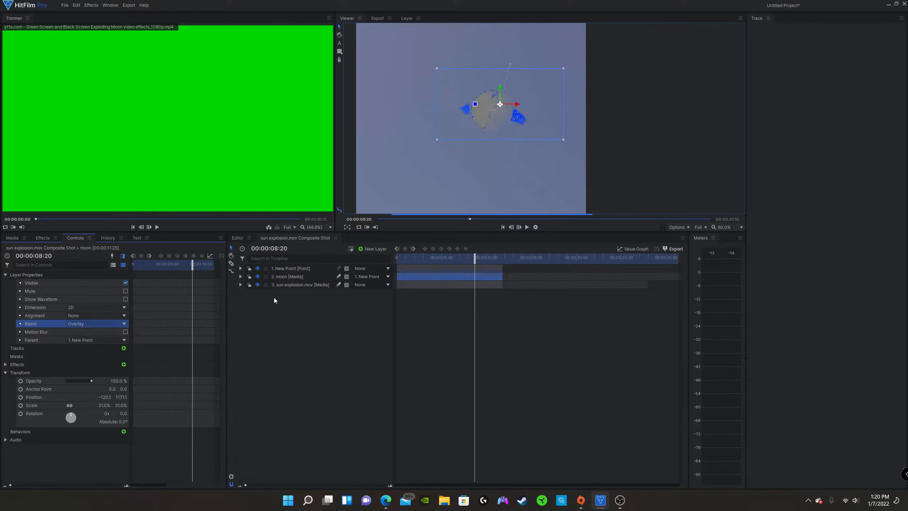
{"action": "key", "text": "Down"}
{"action": "key", "text": "Down"}
{"action": "key", "text": "Down"}
{"action": "key", "text": "Down"}
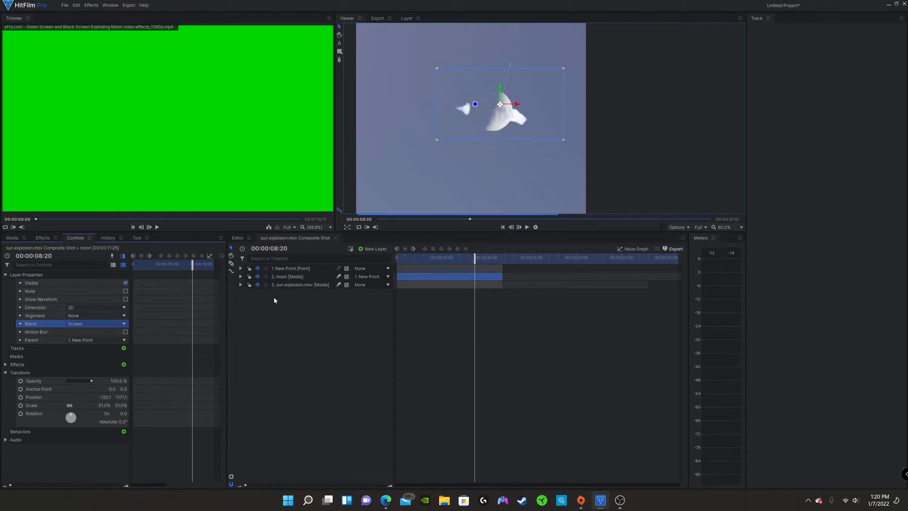
{"action": "key", "text": "Down"}
{"action": "key", "text": "Down"}
{"action": "key", "text": "Down"}
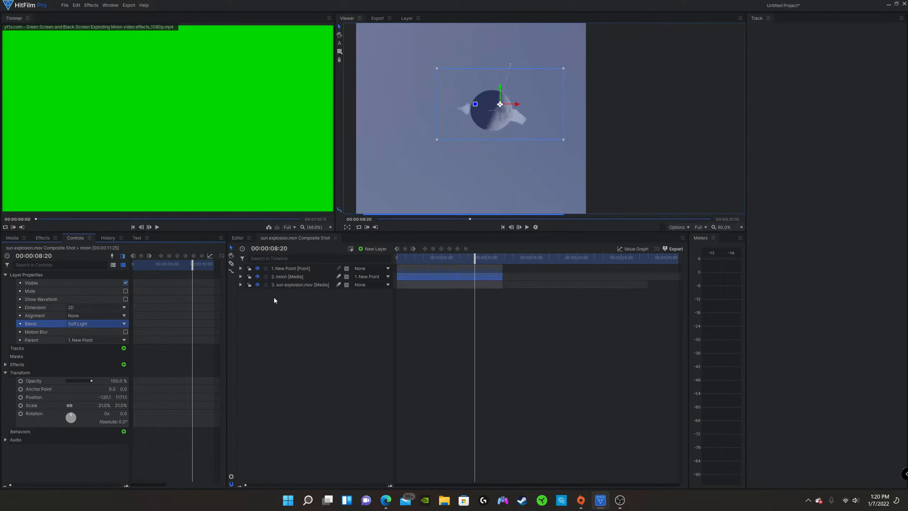
{"action": "key", "text": "Up"}
{"action": "key", "text": "Up"}
{"action": "key", "text": "Up"}
{"action": "key", "text": "Up"}
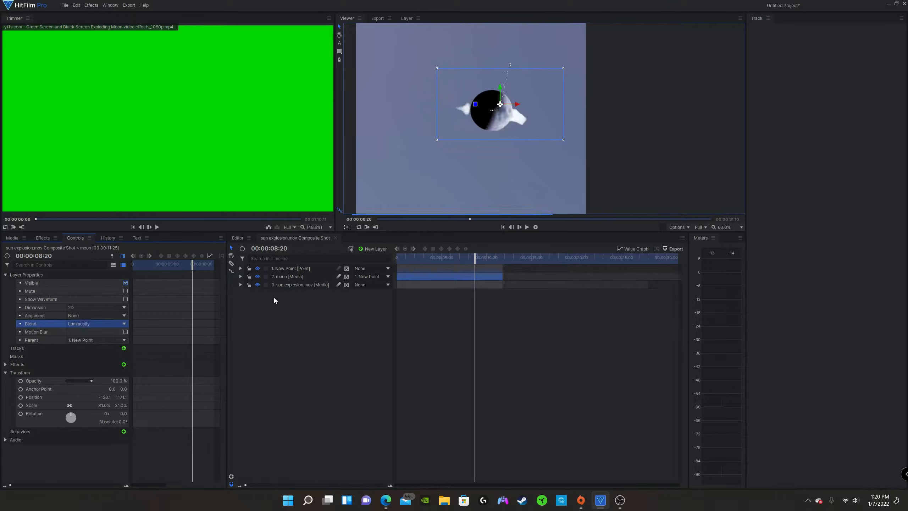
{"action": "key", "text": "Up"}
{"action": "key", "text": "Up"}
{"action": "key", "text": "Up"}
{"action": "key", "text": "Up"}
{"action": "key", "text": "Up"}
{"action": "key", "text": "Up"}
{"action": "key", "text": "Up"}
{"action": "key", "text": "Up"}
{"action": "key", "text": "Up"}
{"action": "key", "text": "Up"}
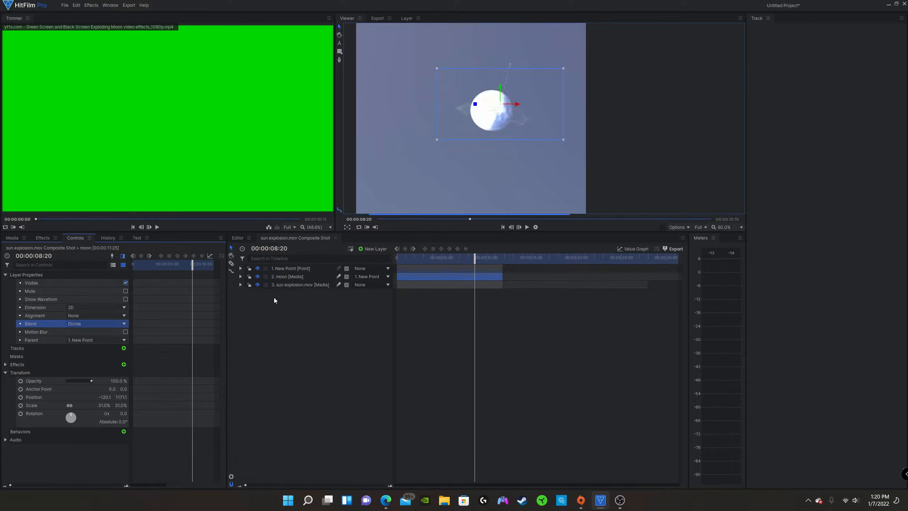
{"action": "key", "text": "Up"}
{"action": "key", "text": "Up"}
{"action": "key", "text": "Up"}
{"action": "key", "text": "Up"}
{"action": "key", "text": "Up"}
{"action": "key", "text": "Up"}
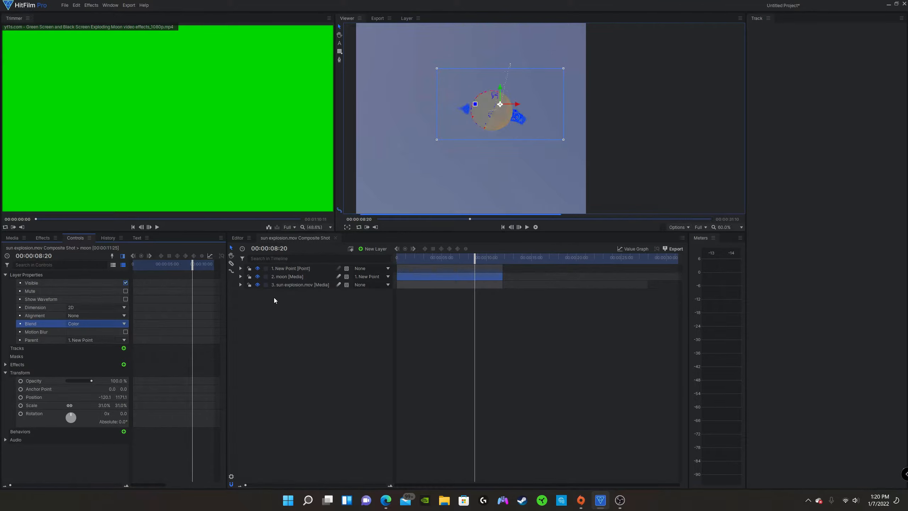
{"action": "key", "text": "Up"}
{"action": "key", "text": "Up"}
{"action": "key", "text": "Up"}
{"action": "key", "text": "Up"}
{"action": "key", "text": "Up"}
{"action": "key", "text": "Up"}
{"action": "key", "text": "Up"}
{"action": "key", "text": "Up"}
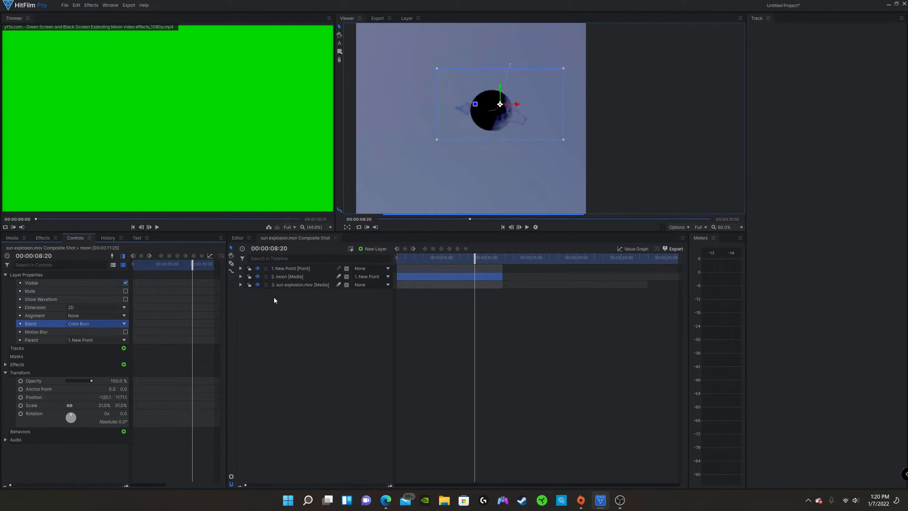
{"action": "key", "text": "Up"}
{"action": "key", "text": "Up"}
{"action": "key", "text": "Up"}
{"action": "key", "text": "Up"}
{"action": "key", "text": "Up"}
{"action": "key", "text": "Up"}
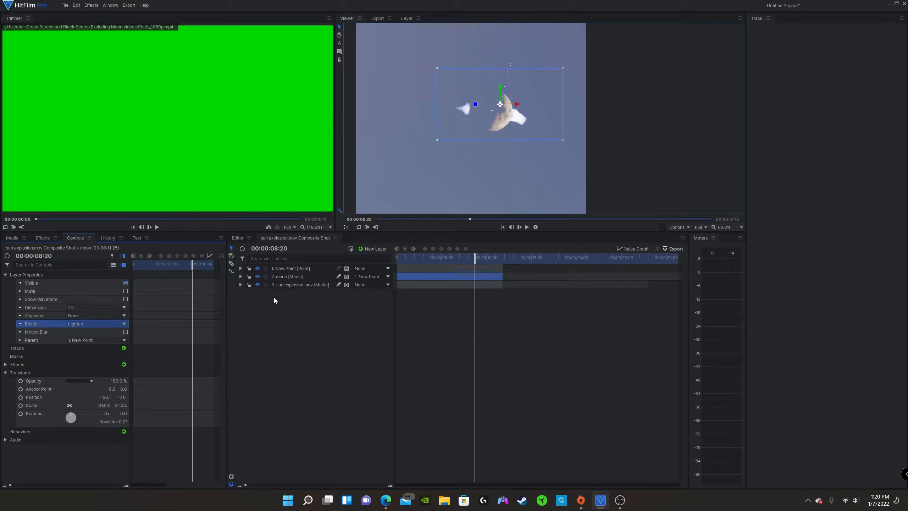
Examine how the Lighten-blended moon sits in the sky, close up and in the full frame, without its selection outline
{"action": "scroll", "coordinate": [496, 132], "scroll_direction": "down", "scroll_amount": 5}
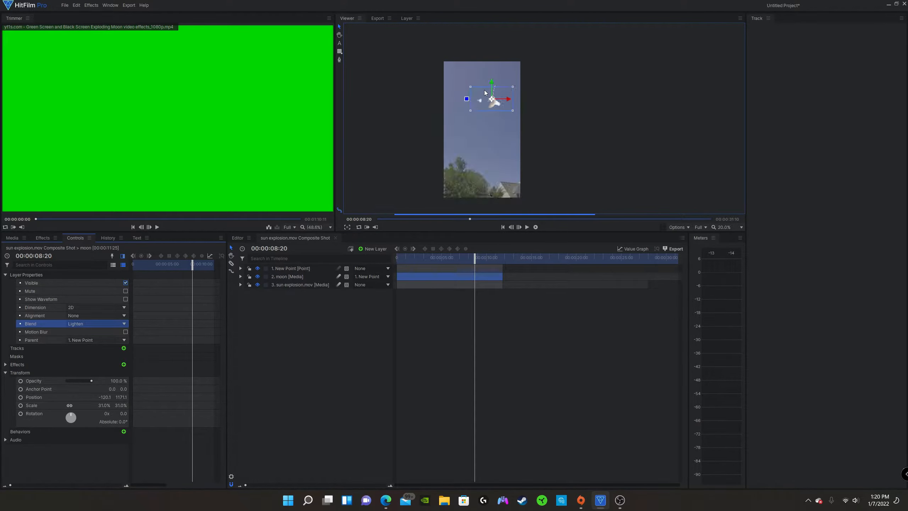
{"action": "scroll", "coordinate": [488, 104], "scroll_direction": "up", "scroll_amount": 3}
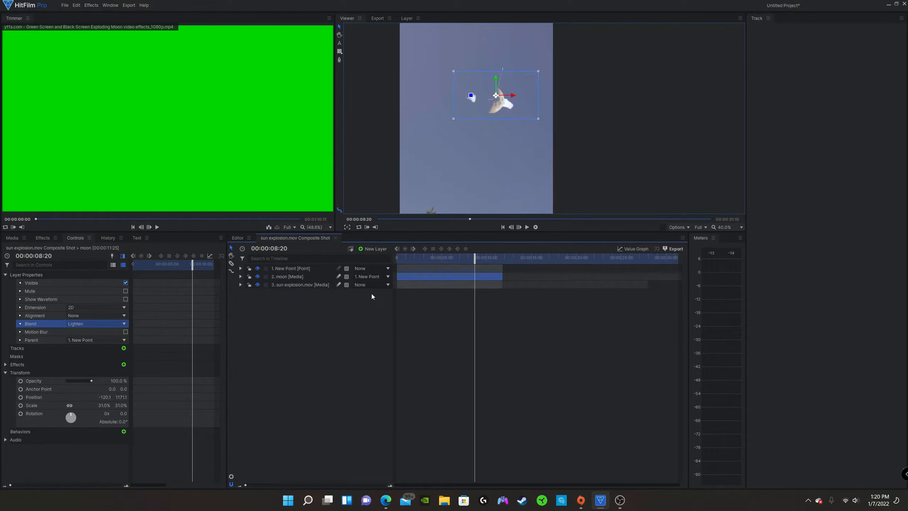
{"action": "scroll", "coordinate": [491, 147], "scroll_direction": "down", "scroll_amount": 1}
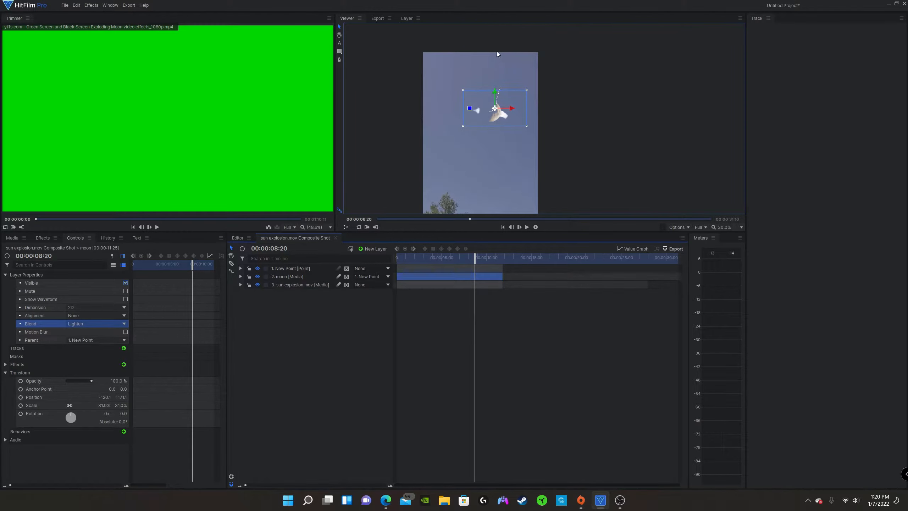
{"action": "scroll", "coordinate": [497, 51], "scroll_direction": "down", "scroll_amount": 3}
{"action": "scroll", "coordinate": [496, 51], "scroll_direction": "up", "scroll_amount": 3}
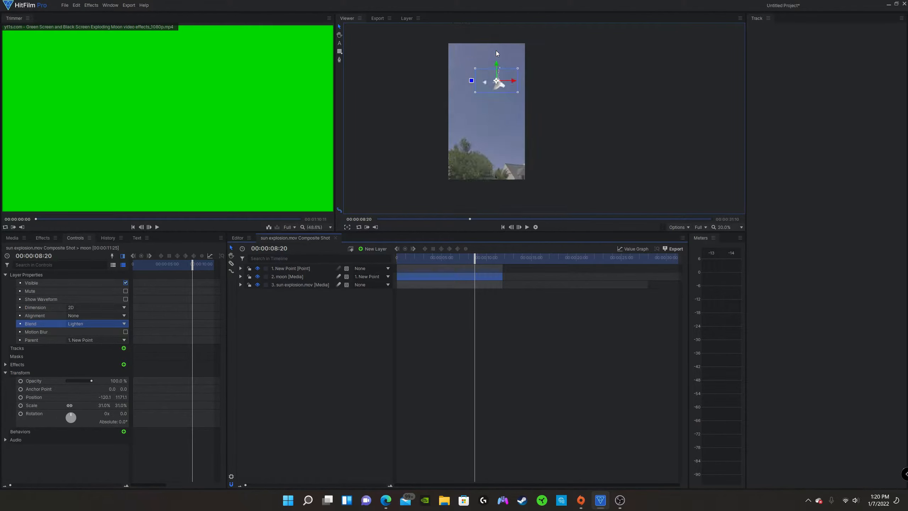
{"action": "left_click", "coordinate": [308, 286]}
{"action": "scroll", "coordinate": [500, 86], "scroll_direction": "down", "scroll_amount": 1}
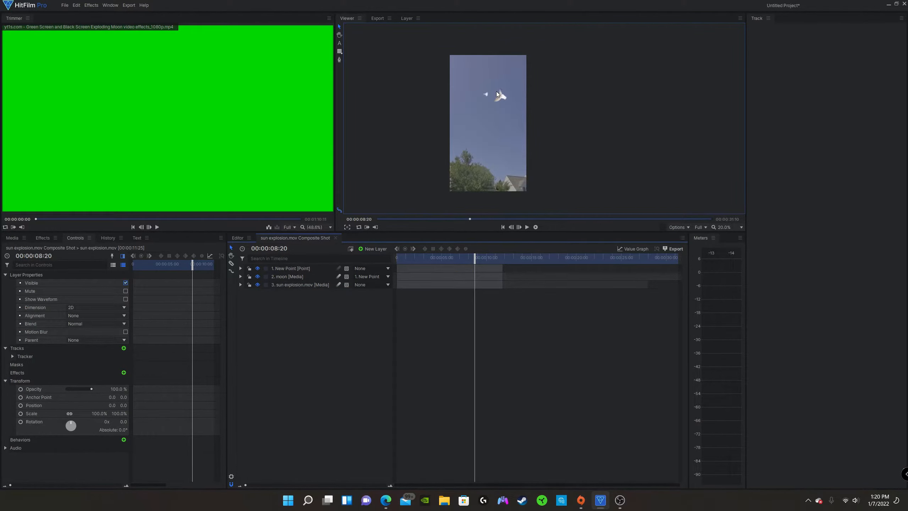
{"action": "scroll", "coordinate": [497, 93], "scroll_direction": "up", "scroll_amount": 2}
{"action": "scroll", "coordinate": [498, 96], "scroll_direction": "down", "scroll_amount": 1}
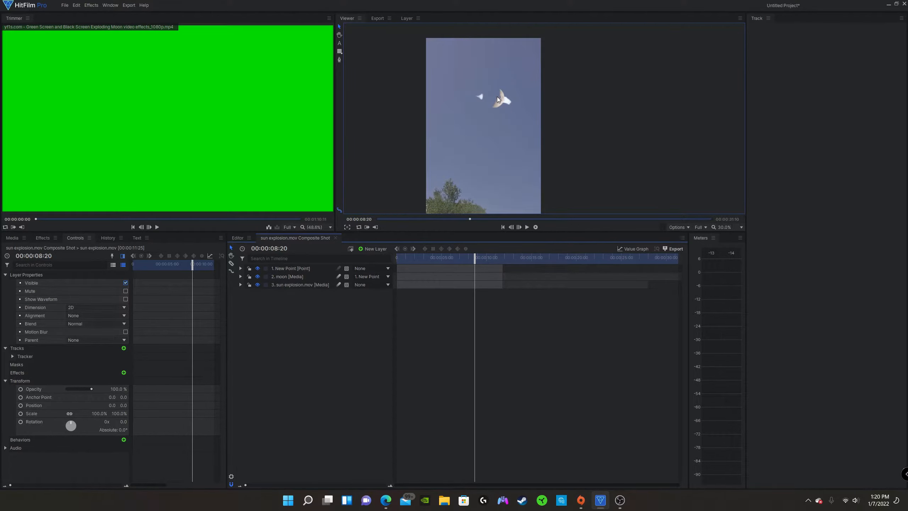
{"action": "scroll", "coordinate": [497, 97], "scroll_direction": "up", "scroll_amount": 1}
Search the effects for "duo" and apply the Duo Tone effect to the moon layer
{"action": "left_click", "coordinate": [45, 239]}
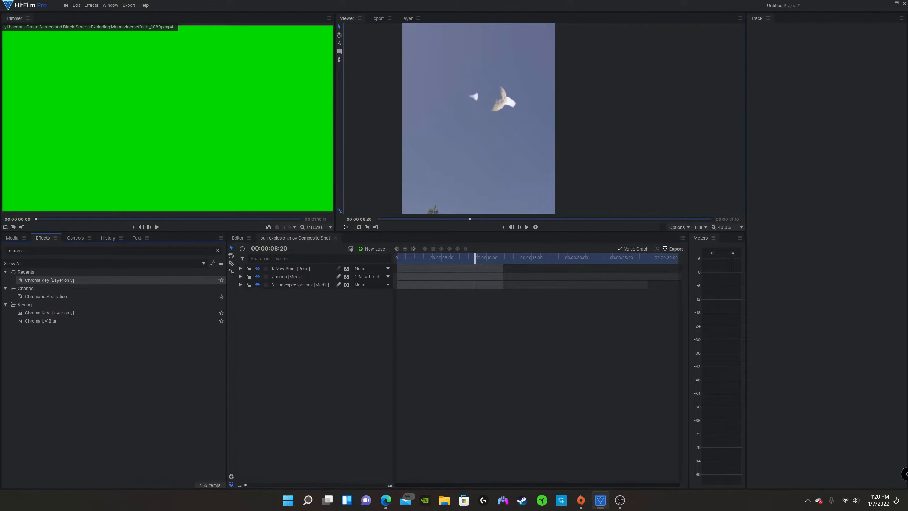
{"action": "double_click", "coordinate": [40, 250]}
{"action": "key", "text": "BackSpace"}
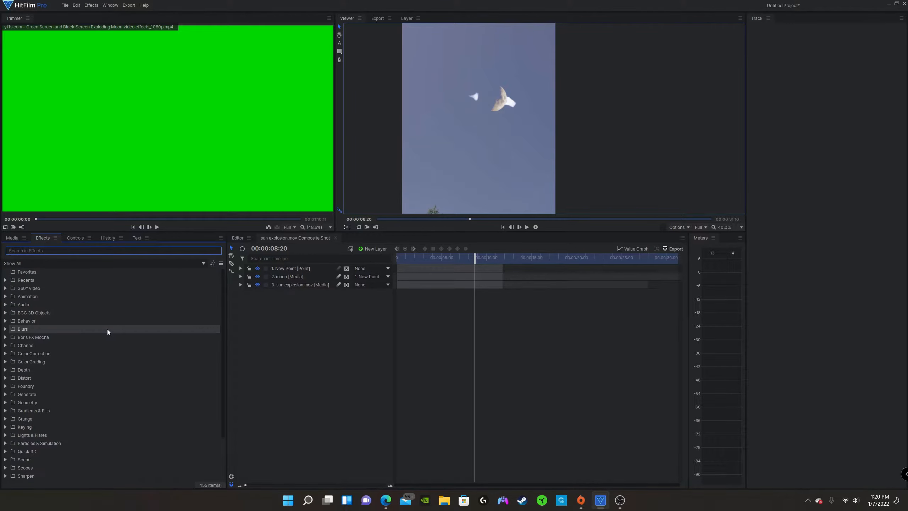
{"action": "type", "text": "duo"}
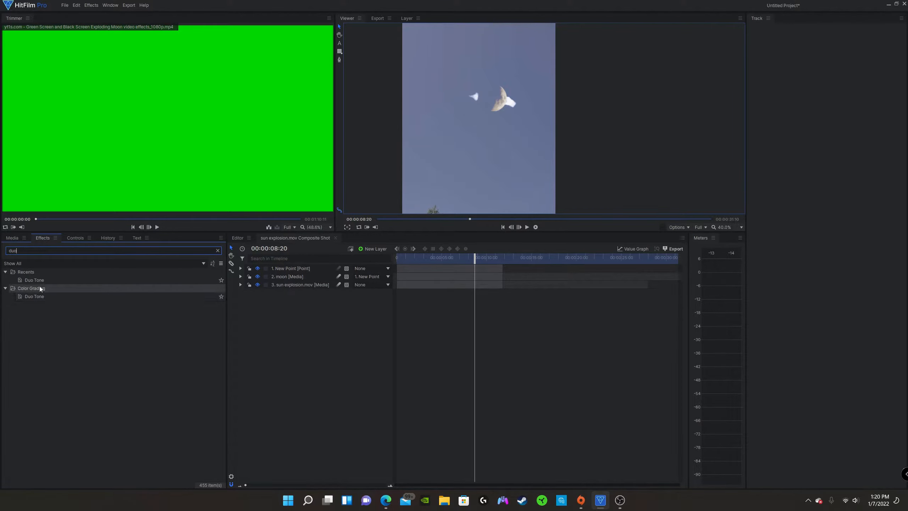
{"action": "left_click_drag", "start_coordinate": [37, 280], "coordinate": [45, 282]}
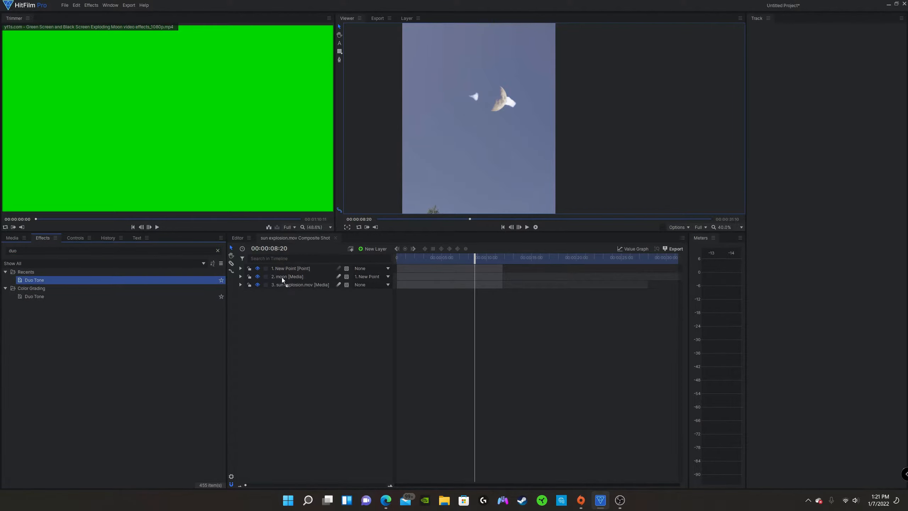
{"action": "left_click_drag", "start_coordinate": [282, 277], "coordinate": [282, 279]}
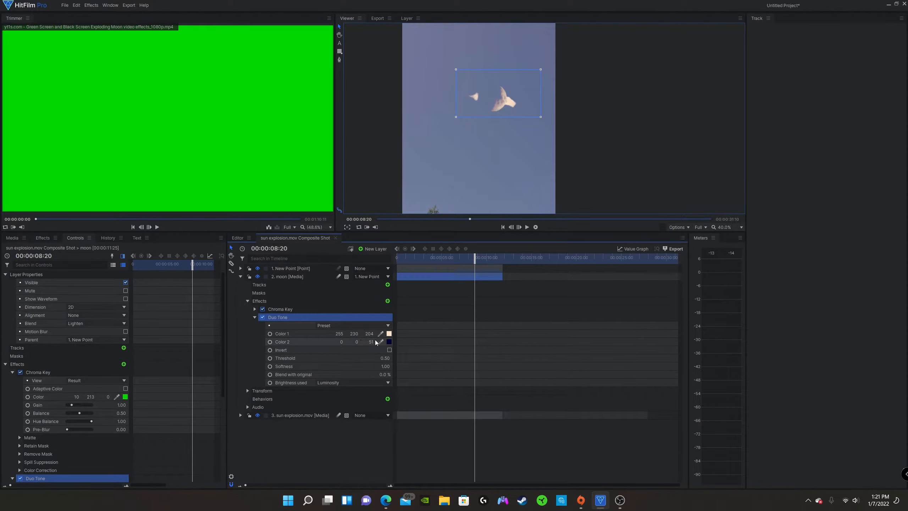
Try a color sampled from the sky as Duo Tone's Color 2 and undo it
{"action": "scroll", "coordinate": [512, 99], "scroll_direction": "up", "scroll_amount": 4}
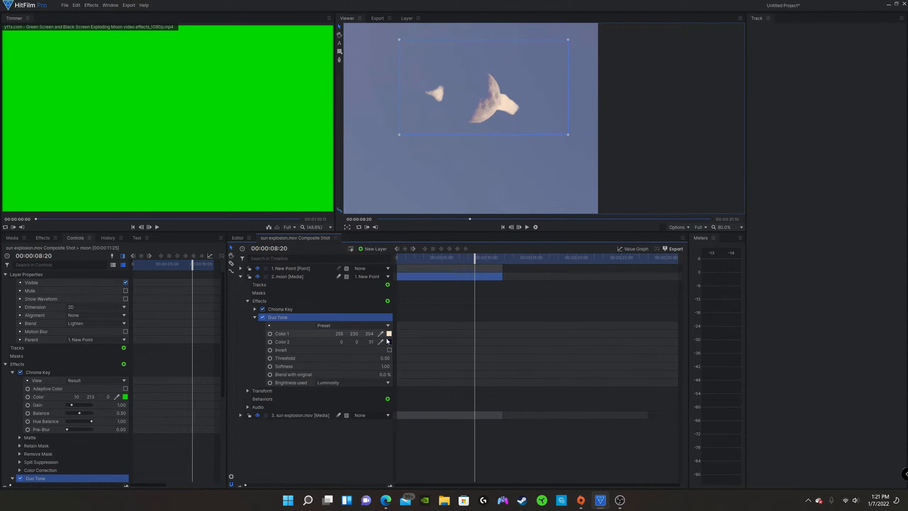
{"action": "left_click", "coordinate": [506, 164]}
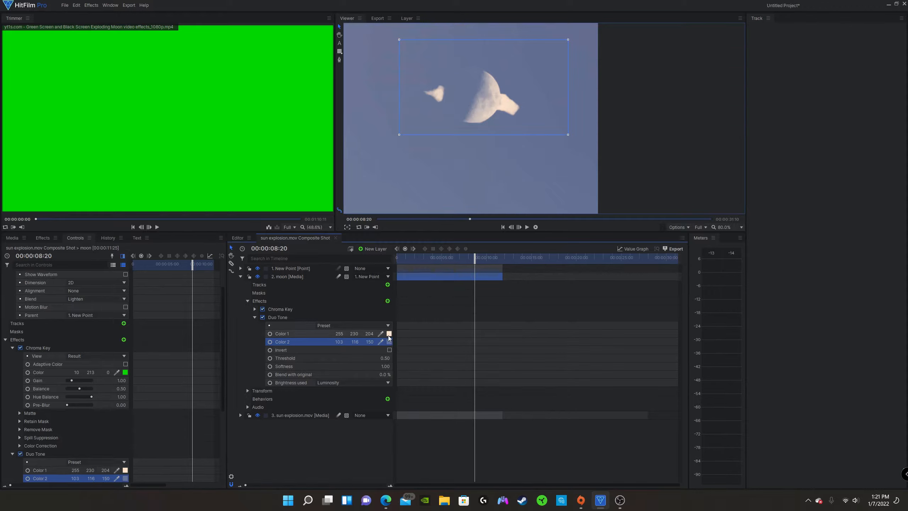
{"action": "key", "text": "ctrl+z"}
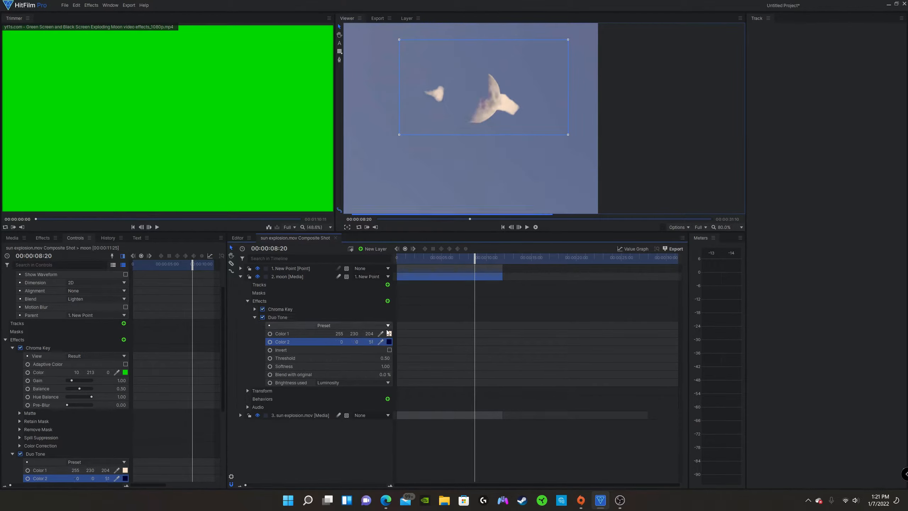
Sample the sky below the moon as Duo Tone's Color 1 and brighten it to RGB 155, 175, 225
{"action": "left_click", "coordinate": [381, 333]}
{"action": "left_click", "coordinate": [463, 162]}
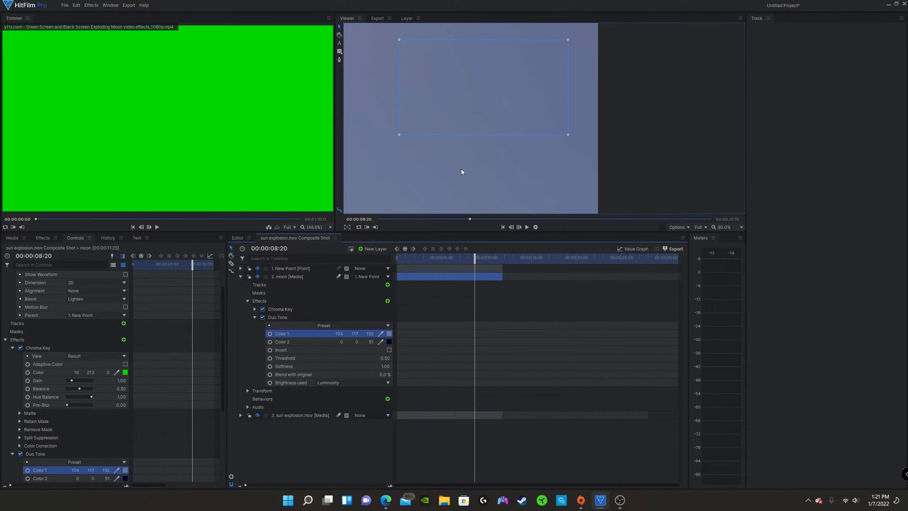
{"action": "left_click", "coordinate": [389, 334]}
{"action": "left_click_drag", "start_coordinate": [533, 194], "coordinate": [532, 186]}
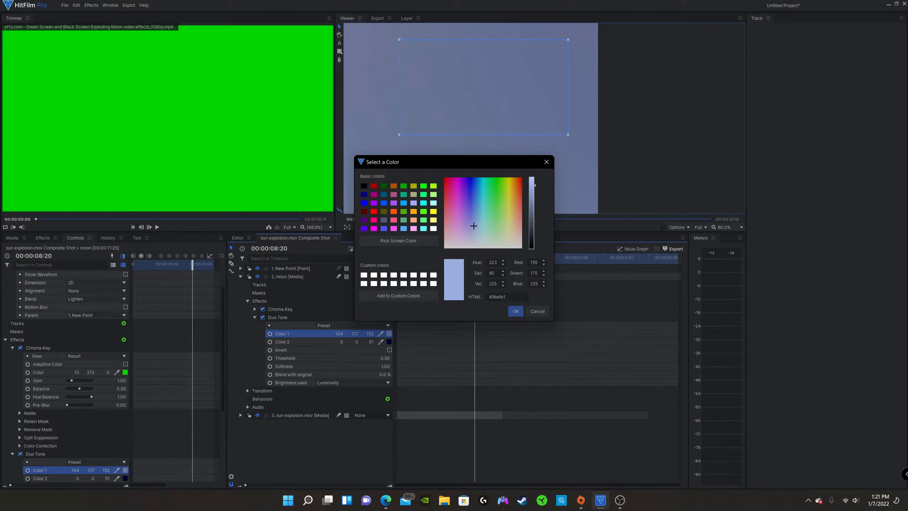
{"action": "left_click", "coordinate": [515, 310]}
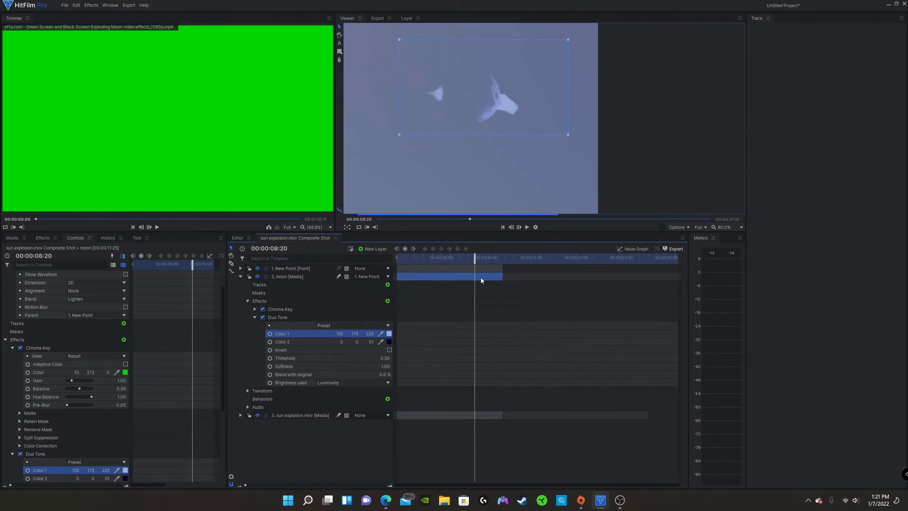
Raise the brightness of Duo Tone's Color 1 to the maximum, RGB 176, 200, 255
{"action": "left_click", "coordinate": [389, 334]}
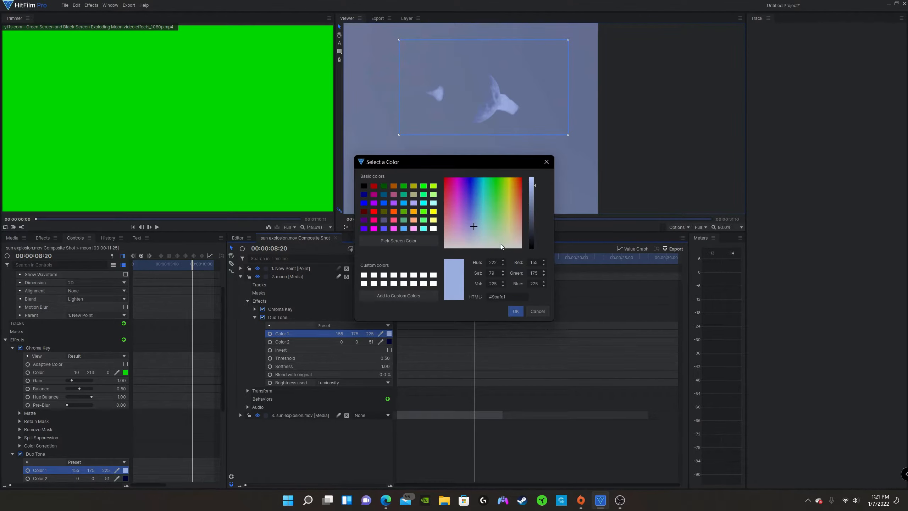
{"action": "left_click_drag", "start_coordinate": [534, 184], "coordinate": [535, 177]}
{"action": "left_click", "coordinate": [515, 311]}
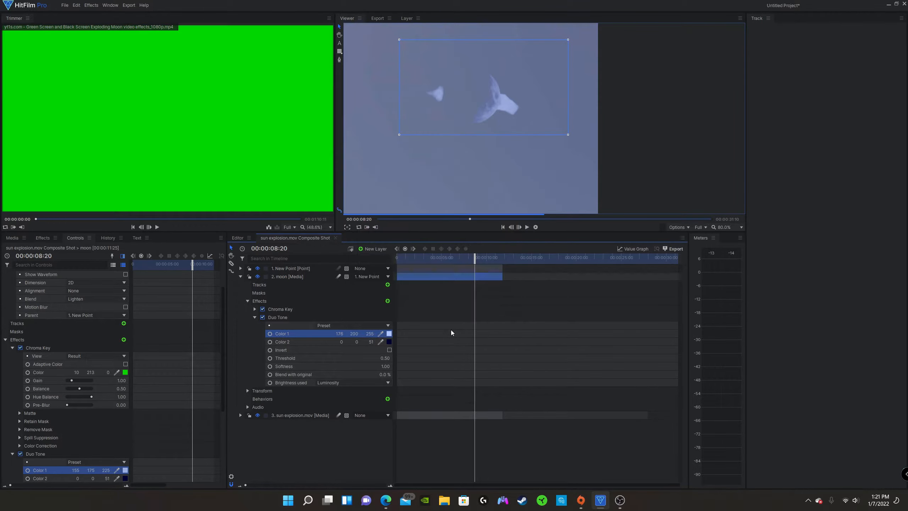
Set Duo Tone's Color 1 on the moon layer to pure white, RGB 255, 255, 255
{"action": "left_click", "coordinate": [389, 334]}
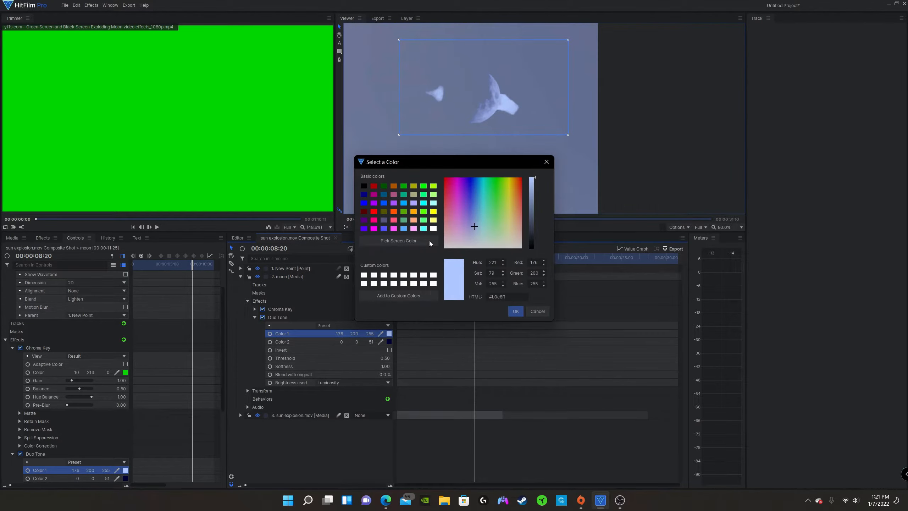
{"action": "left_click", "coordinate": [434, 283]}
{"action": "left_click", "coordinate": [515, 311]}
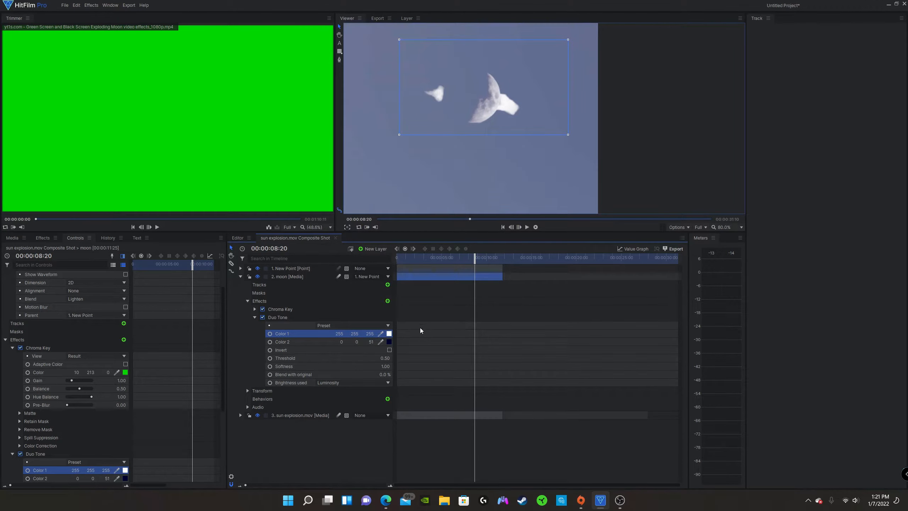
Try the sky color below the moon, RGB 104, 117, 149, as Duo Tone's Color 2 and undo it
{"action": "left_click", "coordinate": [381, 342]}
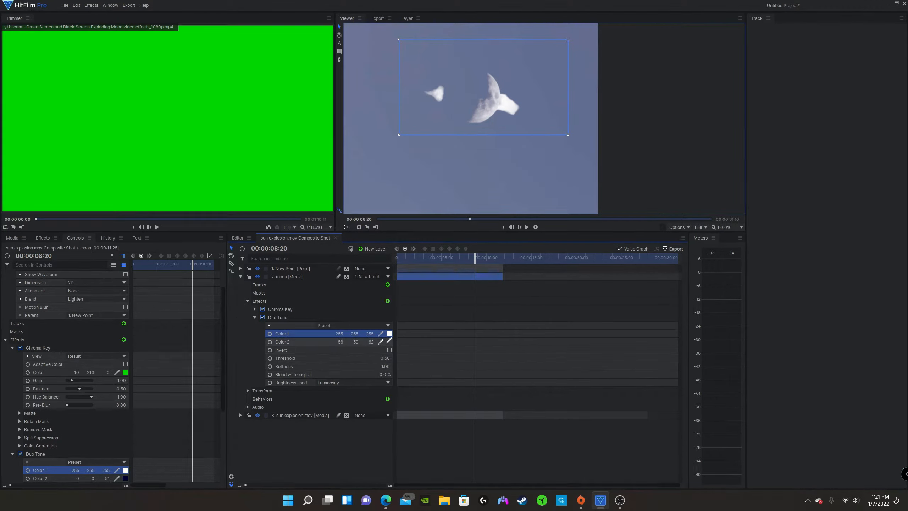
{"action": "left_click", "coordinate": [389, 342]}
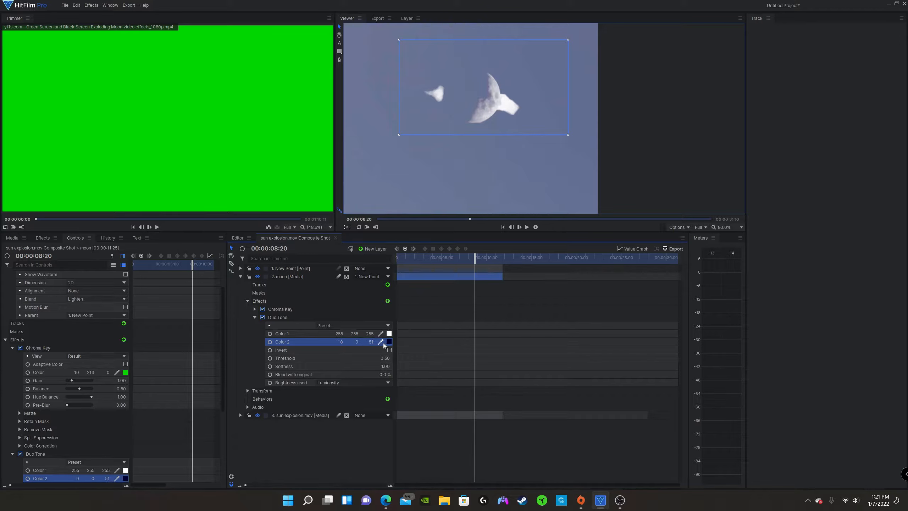
{"action": "left_click", "coordinate": [441, 175]}
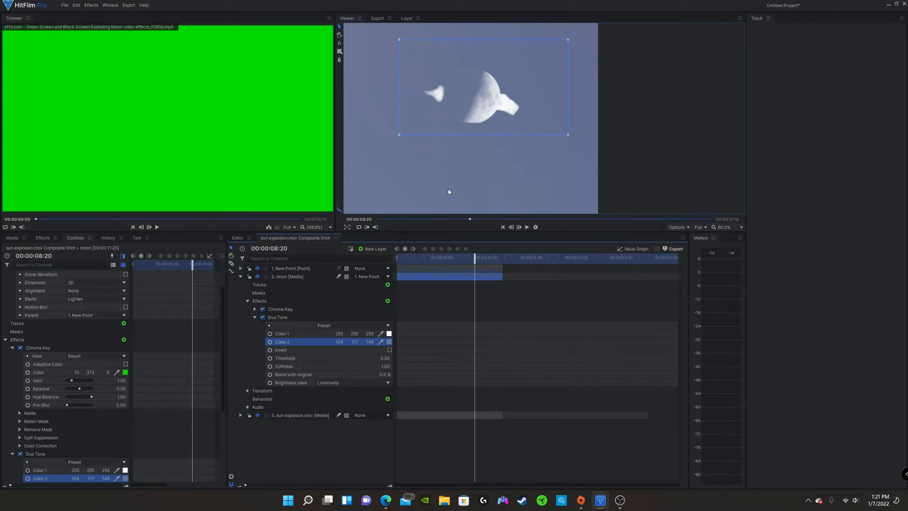
{"action": "key", "text": "ctrl+z"}
Try Duo Tone's Blend with original at 100% on the moon layer and undo it
{"action": "scroll", "coordinate": [483, 70], "scroll_direction": "down", "scroll_amount": 3}
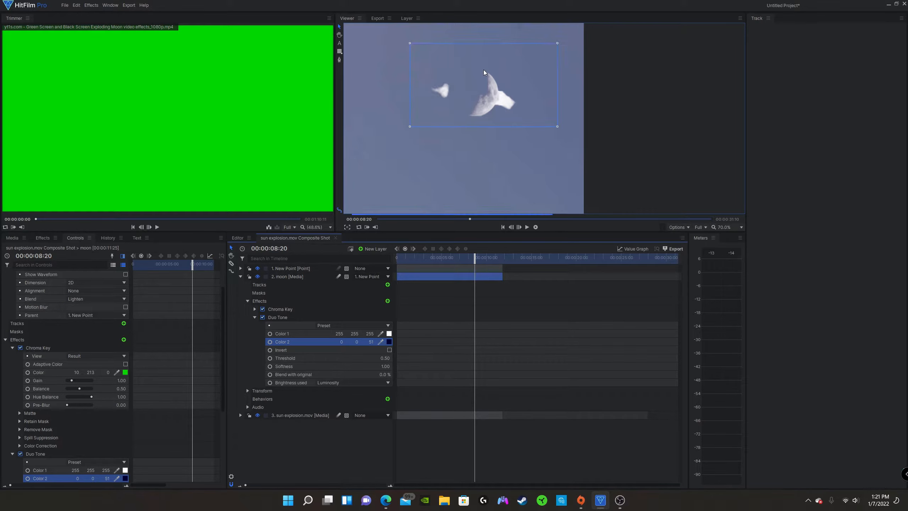
{"action": "scroll", "coordinate": [474, 60], "scroll_direction": "down", "scroll_amount": 2}
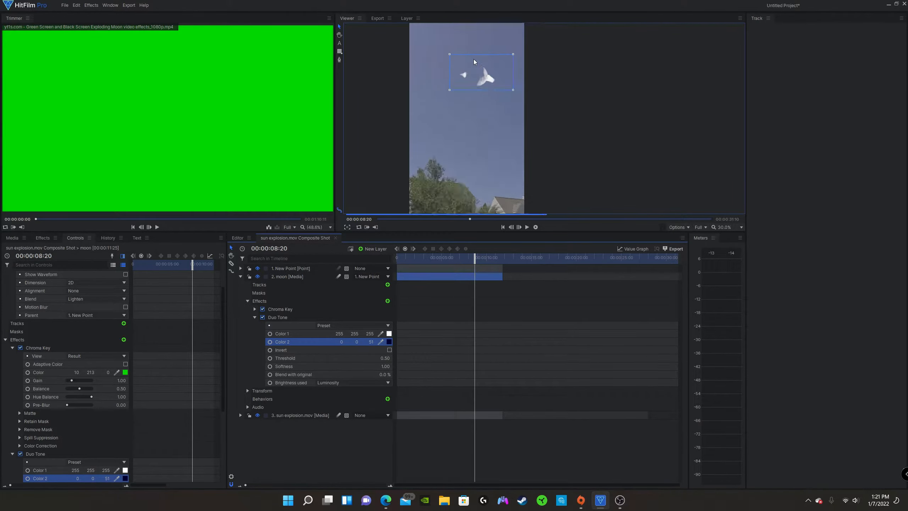
{"action": "scroll", "coordinate": [472, 60], "scroll_direction": "up", "scroll_amount": 3}
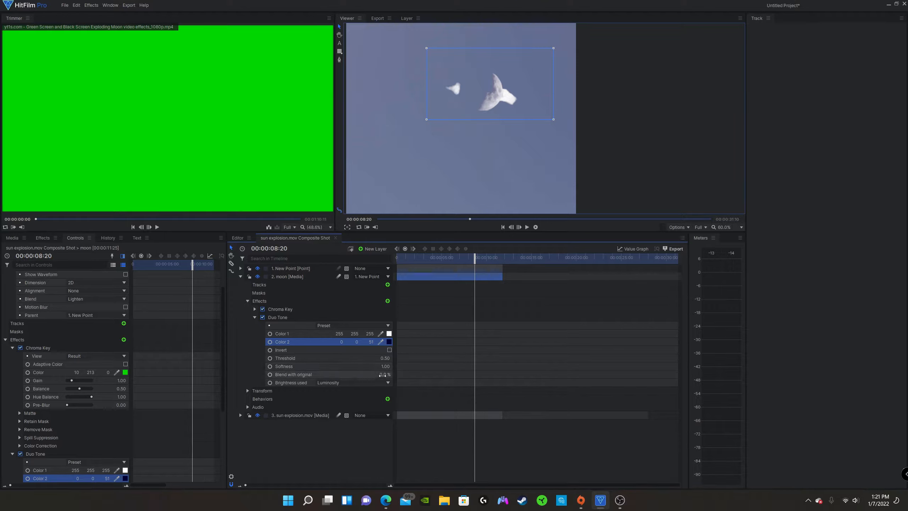
{"action": "left_click_drag", "start_coordinate": [383, 374], "coordinate": [402, 374]}
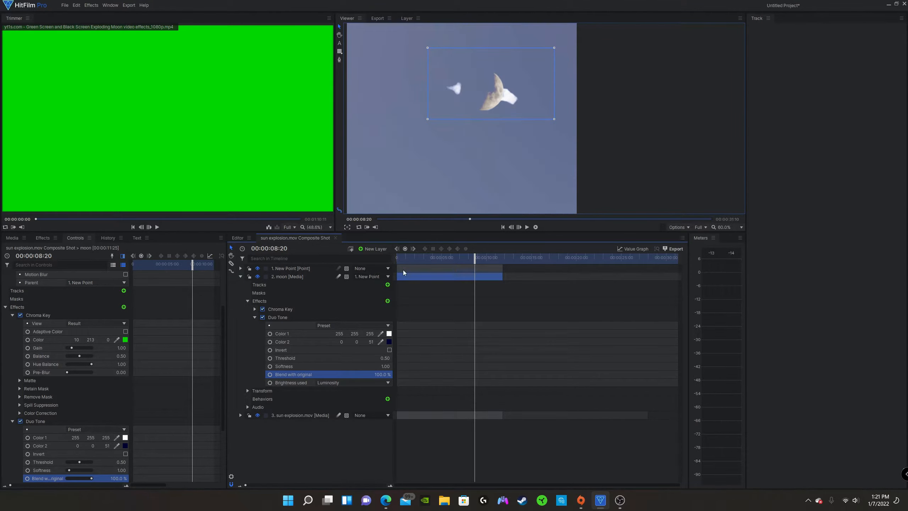
{"action": "key", "text": "ctrl+z"}
{"action": "scroll", "coordinate": [496, 70], "scroll_direction": "down", "scroll_amount": 5}
{"action": "scroll", "coordinate": [492, 76], "scroll_direction": "up", "scroll_amount": 2}
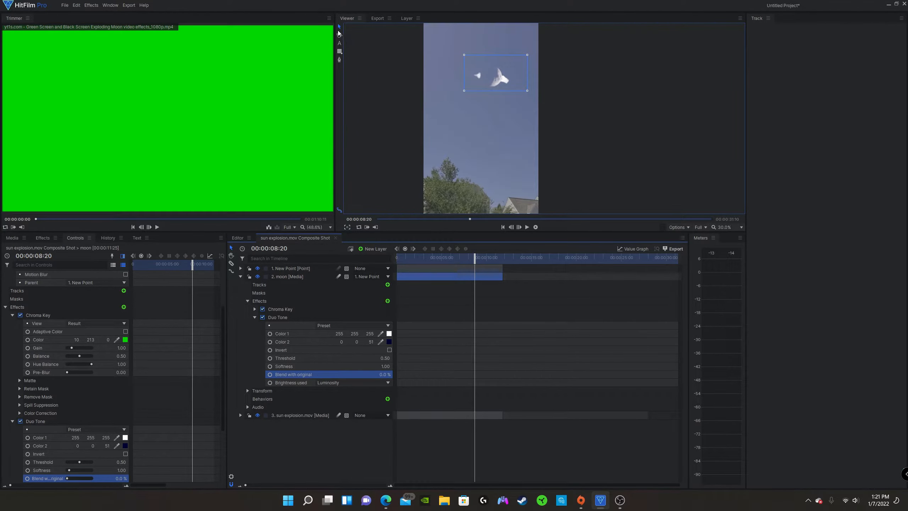
Deselect the moon, preview the composite from its beginning, and inspect the exploding moon up close at 00:00:08:29
{"action": "left_click", "coordinate": [410, 67]}
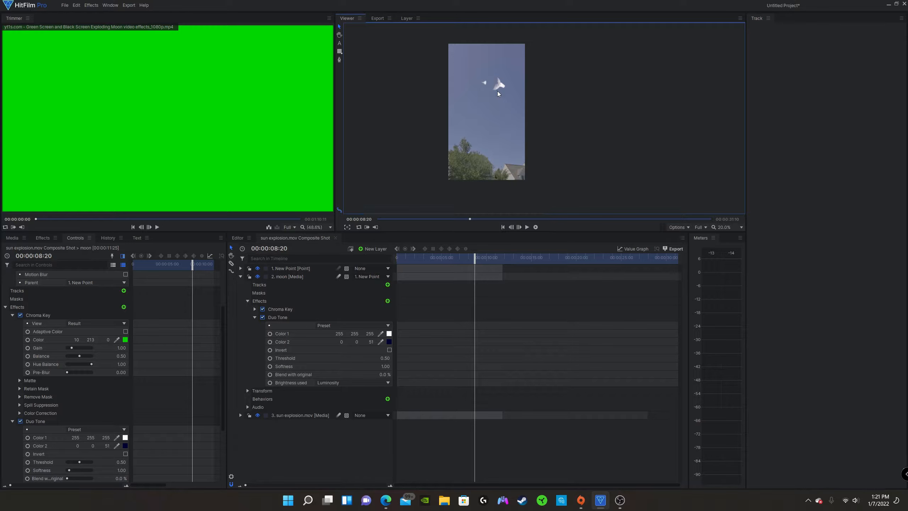
{"action": "left_click_drag", "start_coordinate": [472, 258], "coordinate": [397, 262]}
{"action": "scroll", "coordinate": [475, 98], "scroll_direction": "down", "scroll_amount": 1}
{"action": "key", "text": "space"}
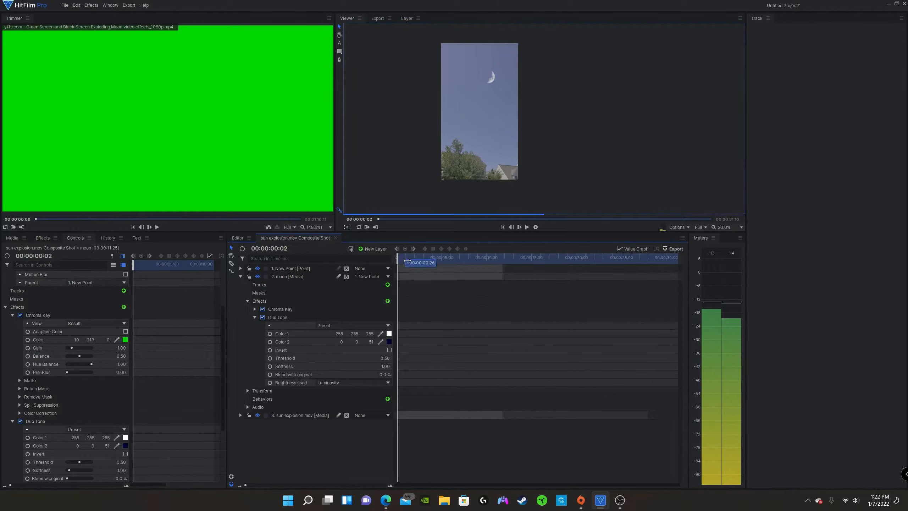
{"action": "left_click_drag", "start_coordinate": [399, 265], "coordinate": [391, 266]}
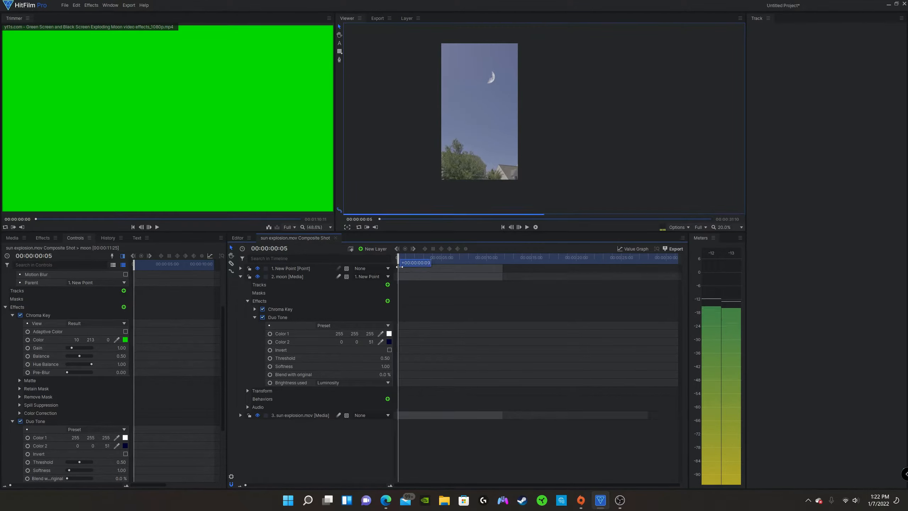
{"action": "left_click_drag", "start_coordinate": [415, 269], "coordinate": [477, 274]}
{"action": "scroll", "coordinate": [482, 86], "scroll_direction": "up", "scroll_amount": 4}
{"action": "scroll", "coordinate": [487, 61], "scroll_direction": "up", "scroll_amount": 2}
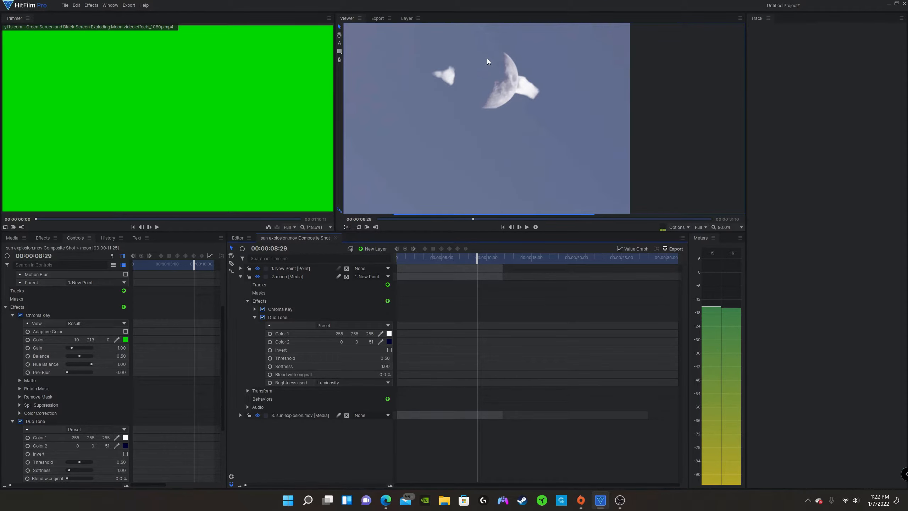
{"action": "scroll", "coordinate": [494, 56], "scroll_direction": "down", "scroll_amount": 5}
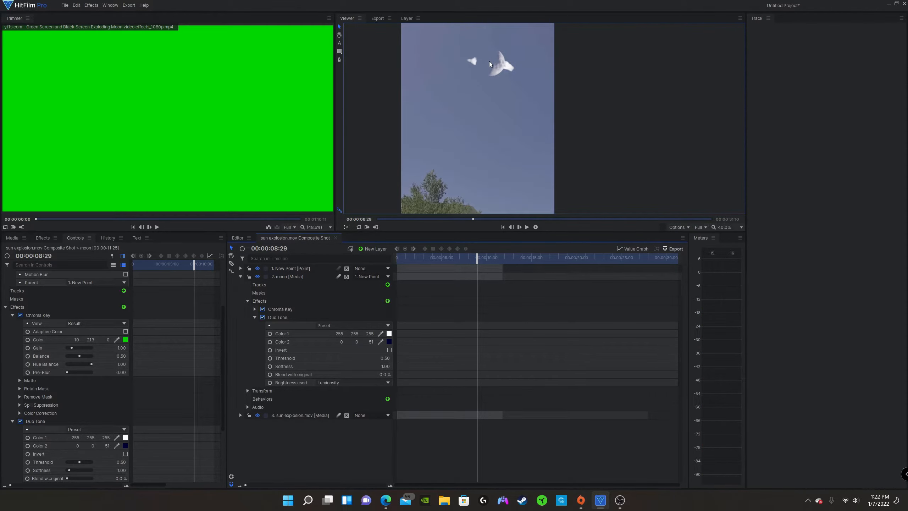
{"action": "scroll", "coordinate": [490, 61], "scroll_direction": "up", "scroll_amount": 2}
{"action": "scroll", "coordinate": [483, 90], "scroll_direction": "down", "scroll_amount": 2}
{"action": "scroll", "coordinate": [482, 91], "scroll_direction": "up", "scroll_amount": 2}
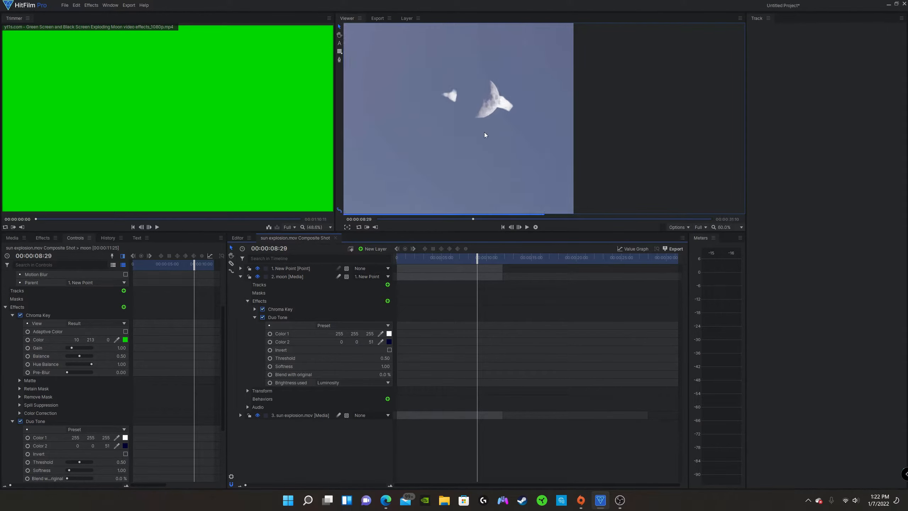
Search the effects for "blur" and apply the Blur effect to the moon layer
{"action": "left_click", "coordinate": [42, 238]}
{"action": "left_click", "coordinate": [43, 250]}
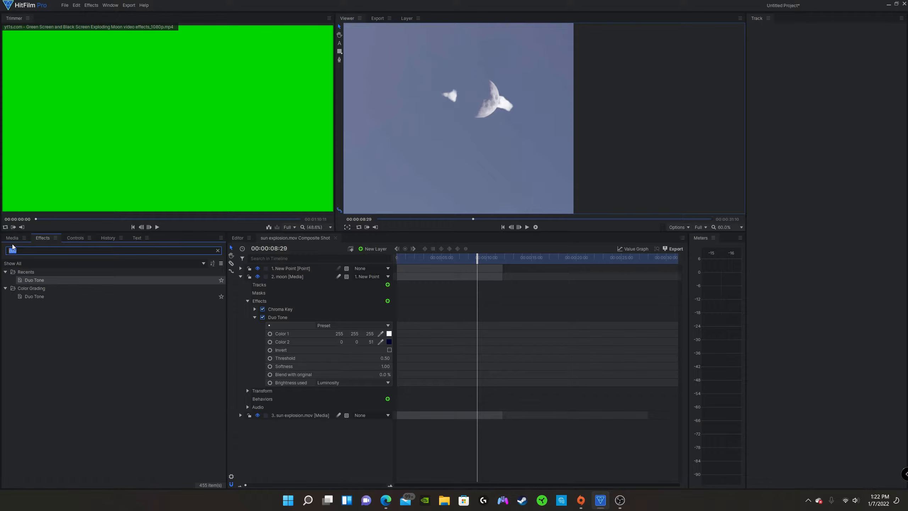
{"action": "type", "text": "blur"}
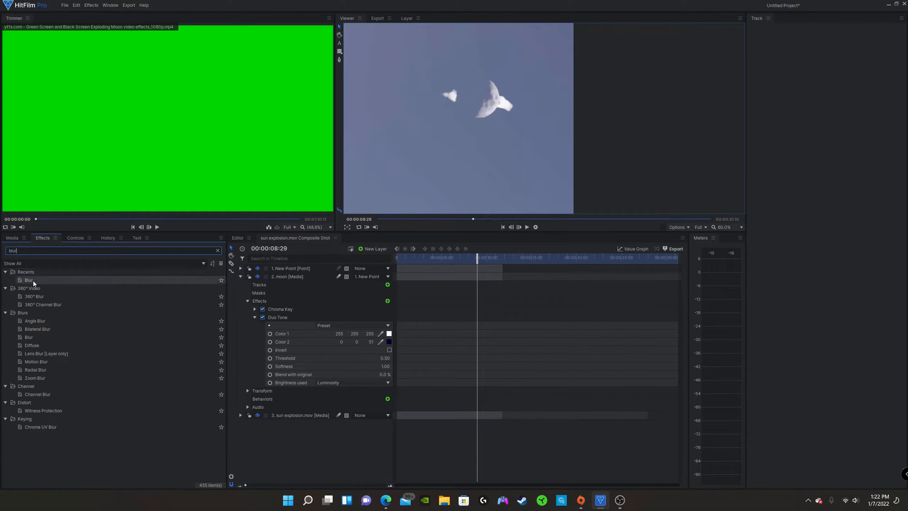
{"action": "left_click_drag", "start_coordinate": [28, 280], "coordinate": [294, 278]}
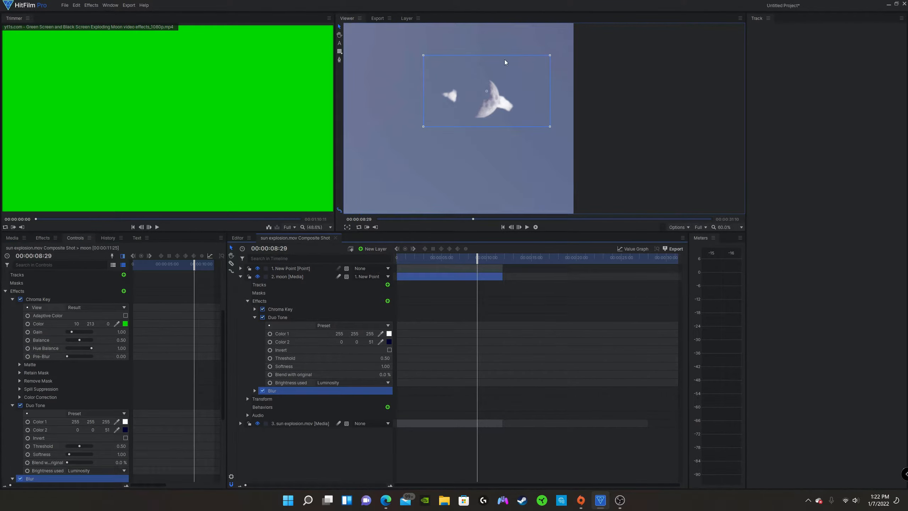
Compare the moon's softness with the tree, set its Blur radius to 5 px, and collapse the layer
{"action": "scroll", "coordinate": [491, 56], "scroll_direction": "down", "scroll_amount": 3}
{"action": "scroll", "coordinate": [480, 105], "scroll_direction": "up", "scroll_amount": 5}
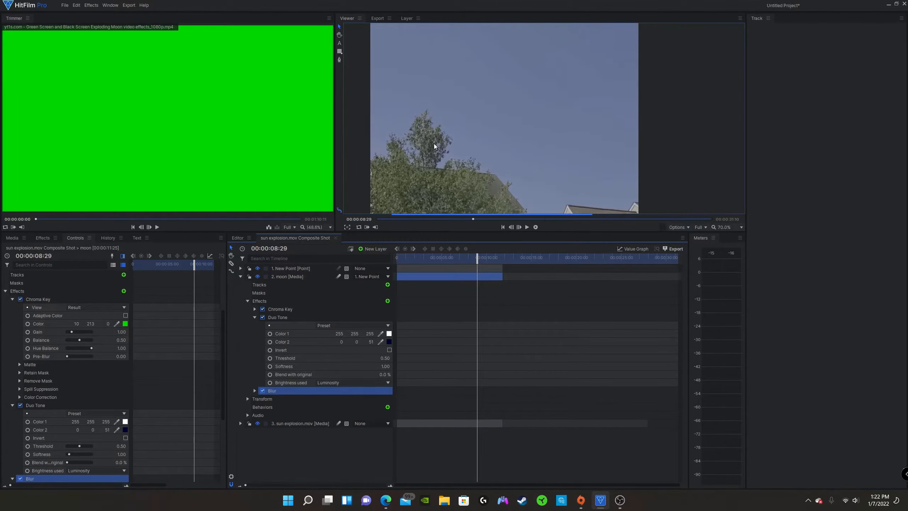
{"action": "scroll", "coordinate": [433, 130], "scroll_direction": "down", "scroll_amount": 5}
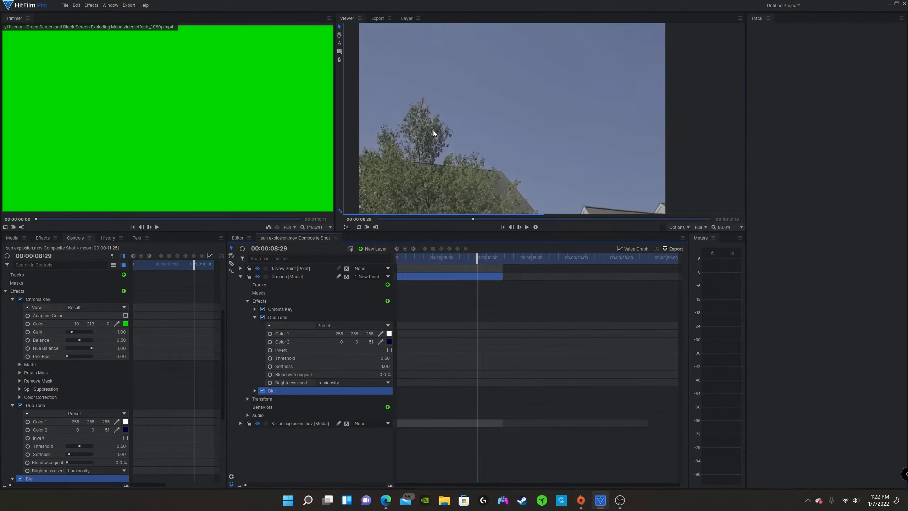
{"action": "scroll", "coordinate": [439, 138], "scroll_direction": "up", "scroll_amount": 1}
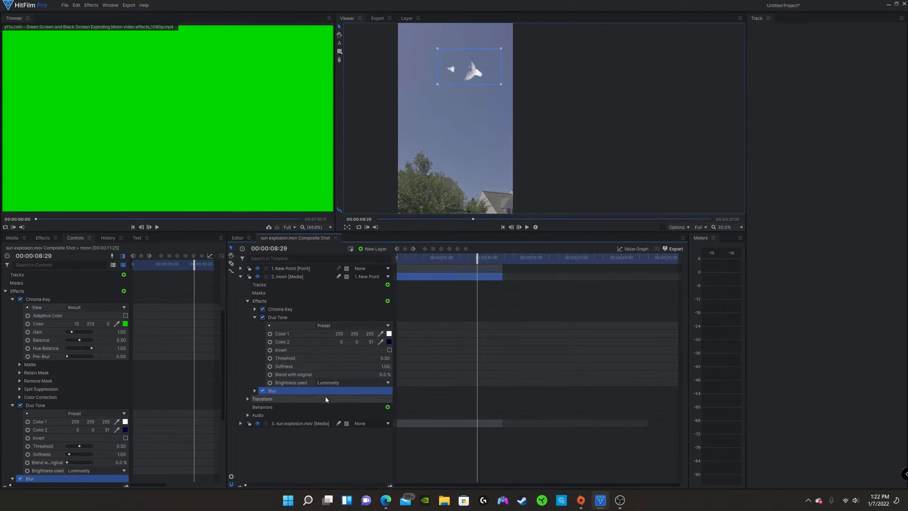
{"action": "left_click", "coordinate": [255, 391]}
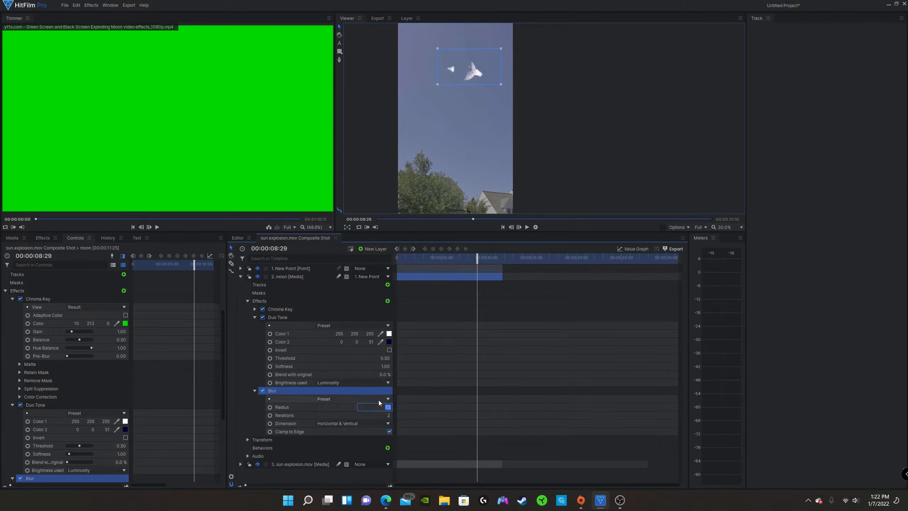
{"action": "key", "text": "Return"}
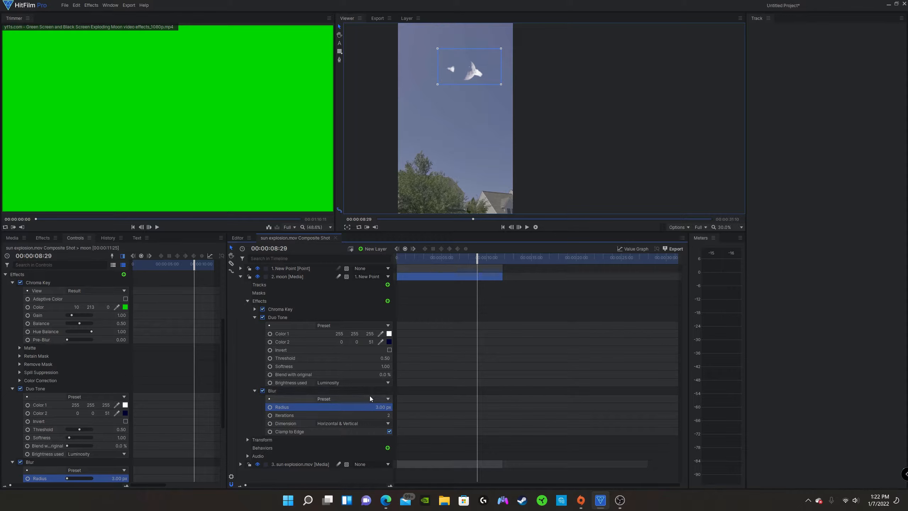
{"action": "type", "text": "5"}
{"action": "key", "text": "Return"}
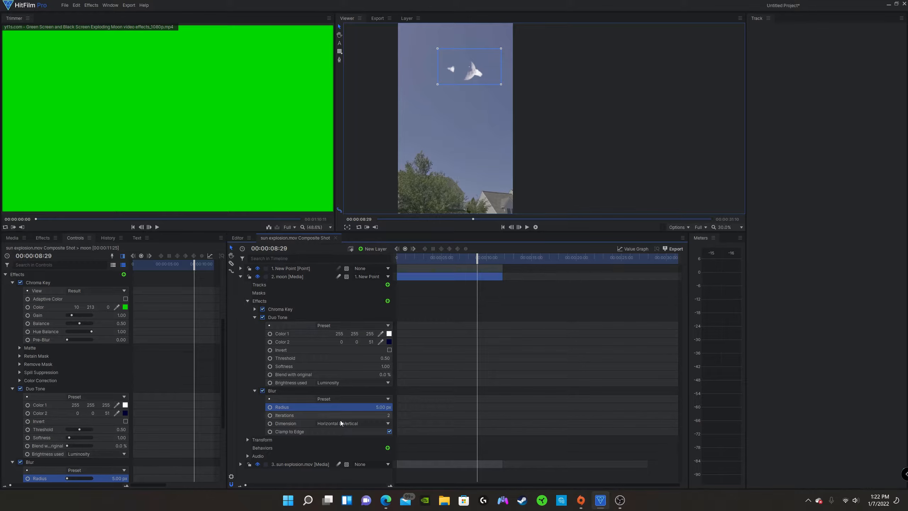
{"action": "left_click", "coordinate": [241, 276]}
{"action": "left_click", "coordinate": [300, 361]}
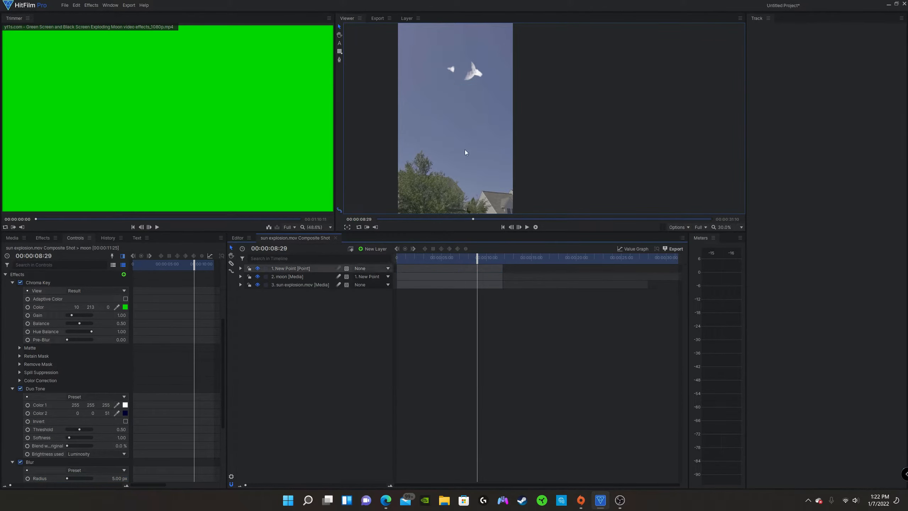
Check the blurred moon against the whole frame and move the playhead back to 00:00:06:23
{"action": "scroll", "coordinate": [475, 64], "scroll_direction": "down", "scroll_amount": 1}
{"action": "scroll", "coordinate": [474, 65], "scroll_direction": "up", "scroll_amount": 1}
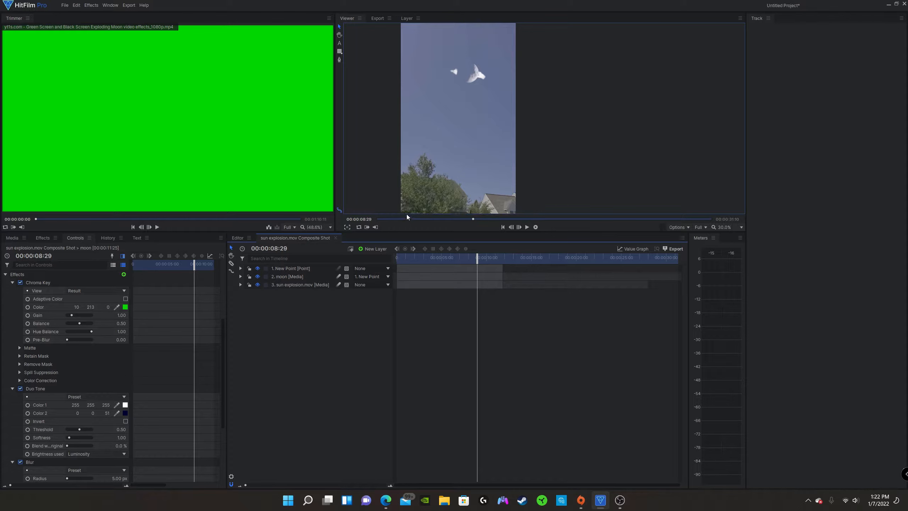
{"action": "left_click_drag", "start_coordinate": [479, 254], "coordinate": [457, 263]}
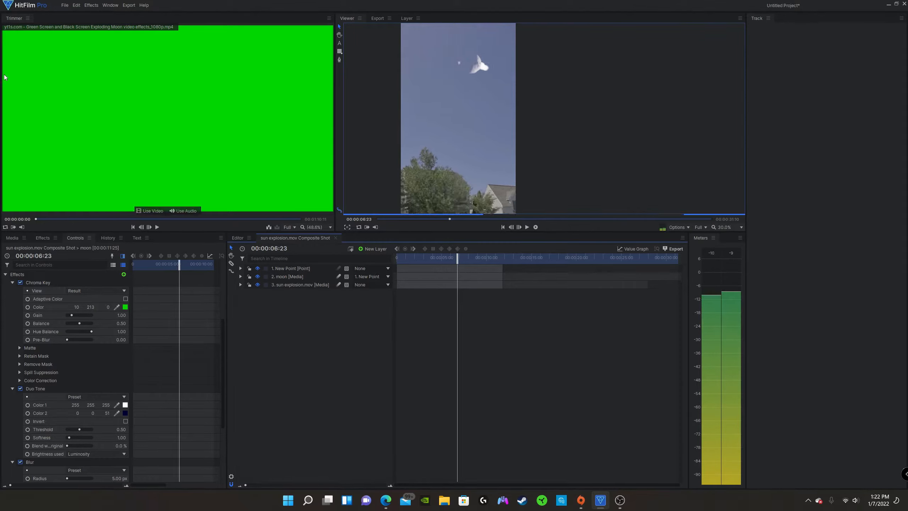
{"action": "left_click", "coordinate": [64, 5]}
{"action": "left_click", "coordinate": [166, 63]}
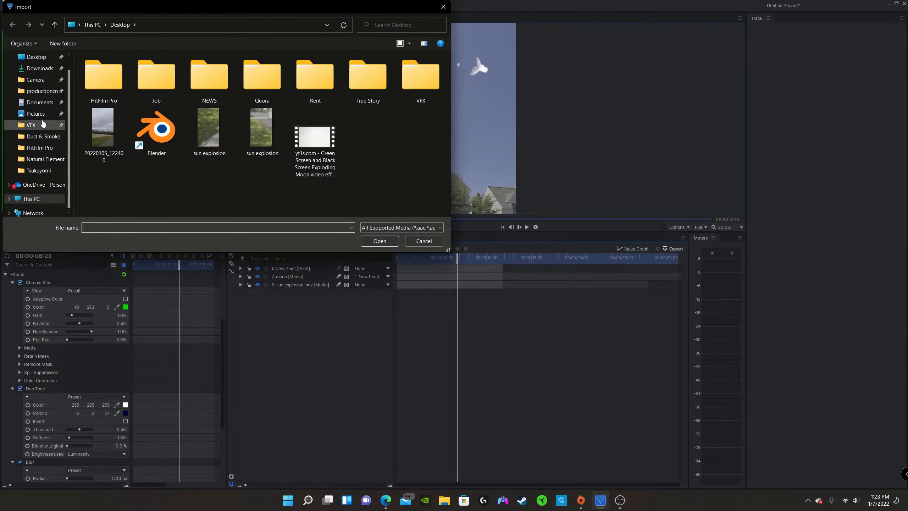
{"action": "left_click", "coordinate": [40, 91]}
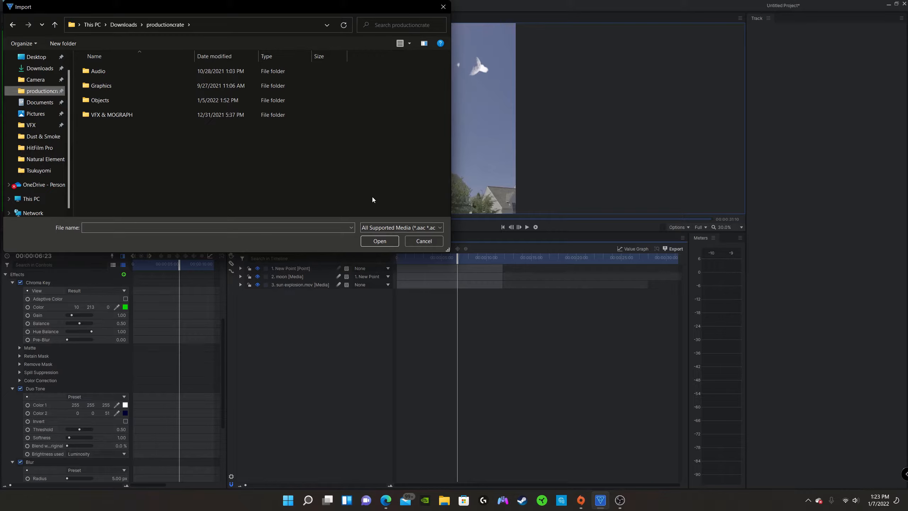
{"action": "left_click", "coordinate": [423, 241]}
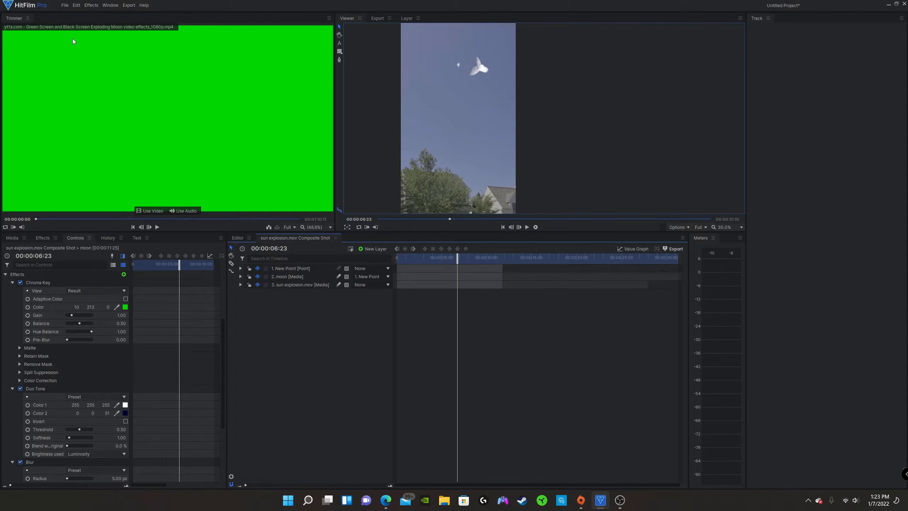
{"action": "left_click", "coordinate": [65, 5]}
{"action": "left_click", "coordinate": [169, 63]}
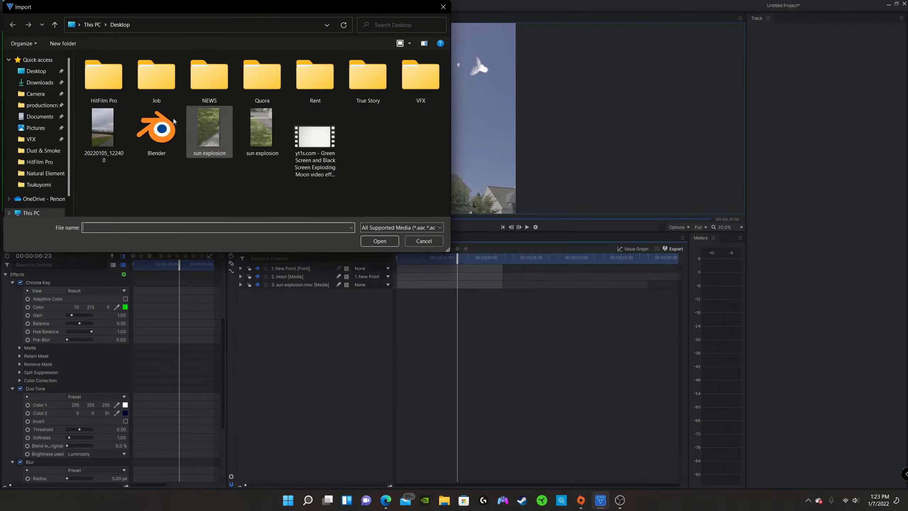
{"action": "left_click", "coordinate": [39, 104]}
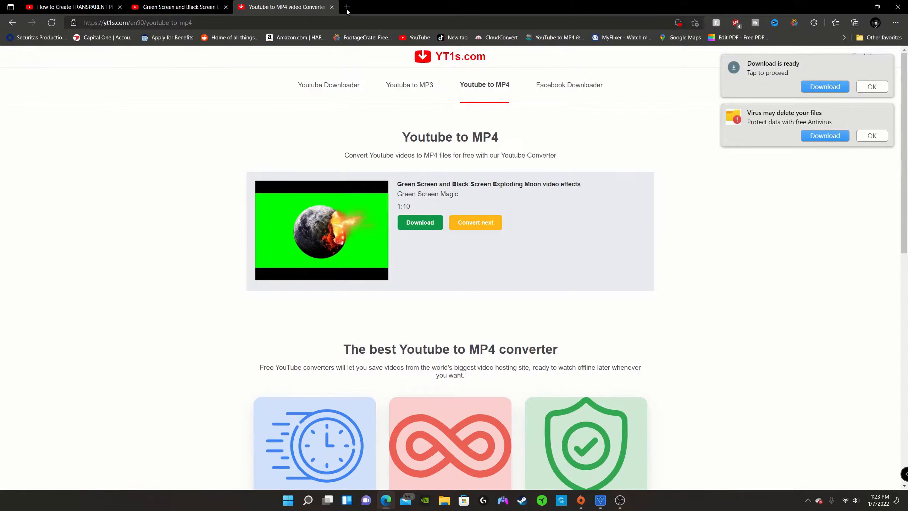
Open the FootageCrate site in a new browser tab and close the YT1s converter and green screen video tabs
{"action": "left_click", "coordinate": [347, 7]}
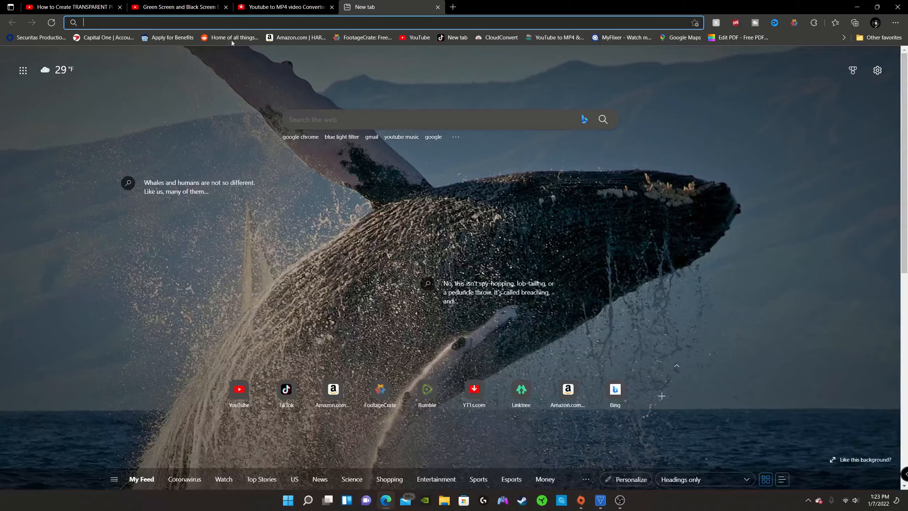
{"action": "left_click", "coordinate": [362, 37]}
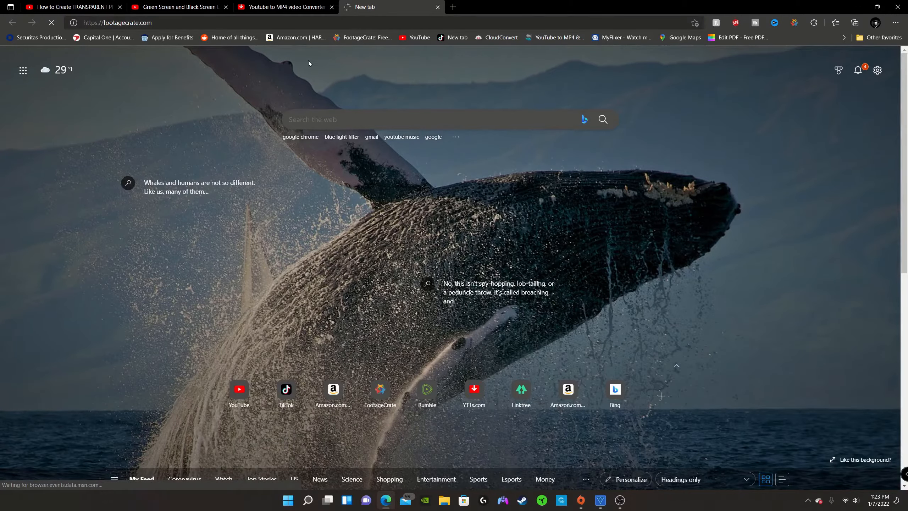
{"action": "left_click", "coordinate": [332, 7]}
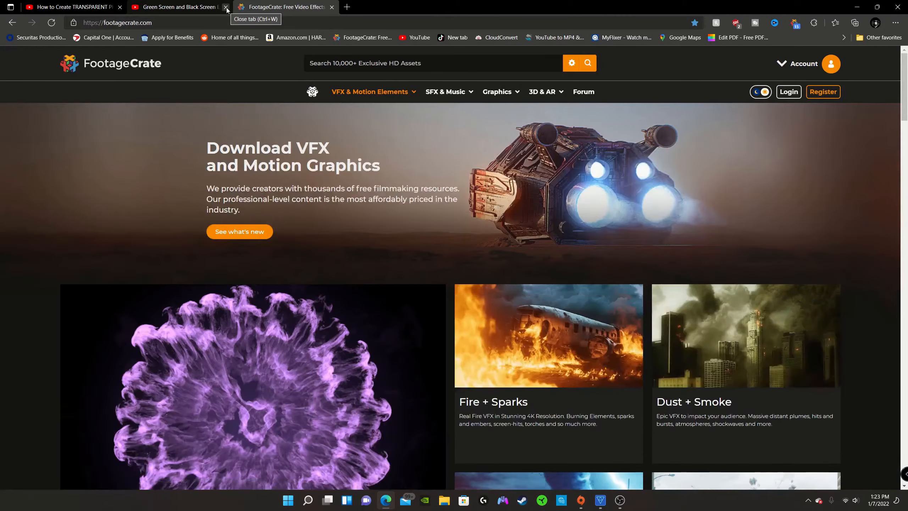
{"action": "left_click", "coordinate": [226, 7]}
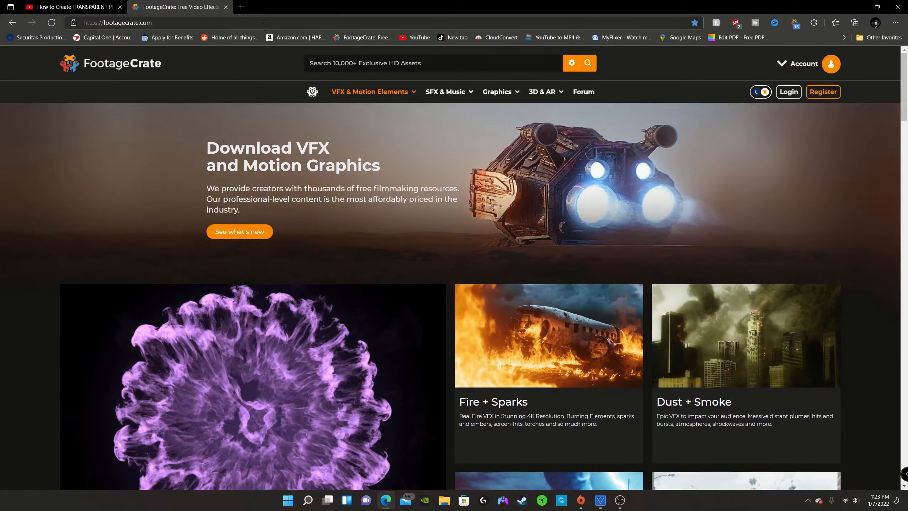
Search FootageCrate for "meteor" and look through the VFX results for meteor, asteroid and shooting flare clips
{"action": "left_click", "coordinate": [403, 63]}
{"action": "type", "text": "meteor"}
{"action": "key", "text": "Return"}
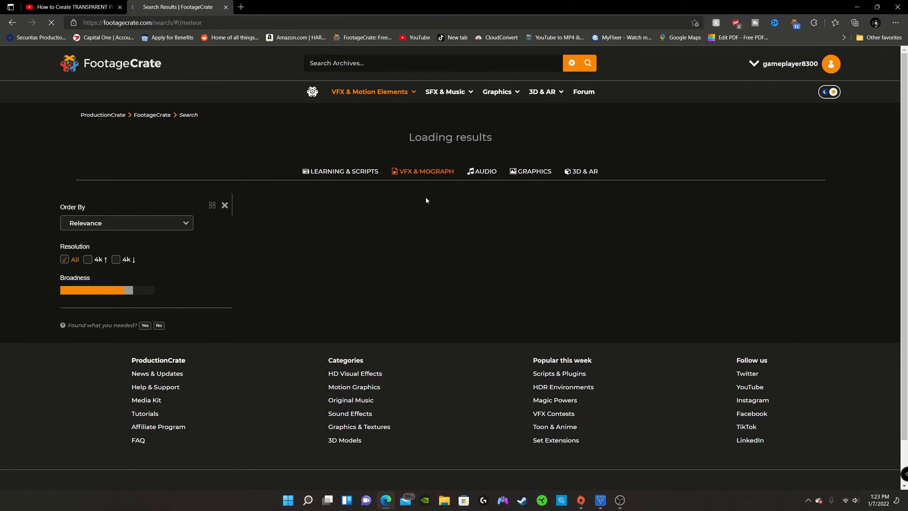
{"action": "scroll", "coordinate": [426, 194], "scroll_direction": "down", "scroll_amount": 2}
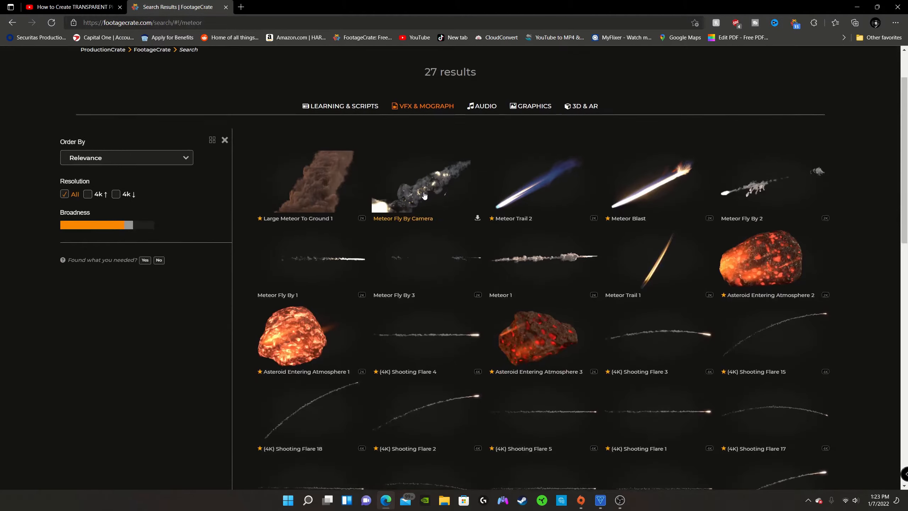
{"action": "scroll", "coordinate": [415, 259], "scroll_direction": "down", "scroll_amount": 4}
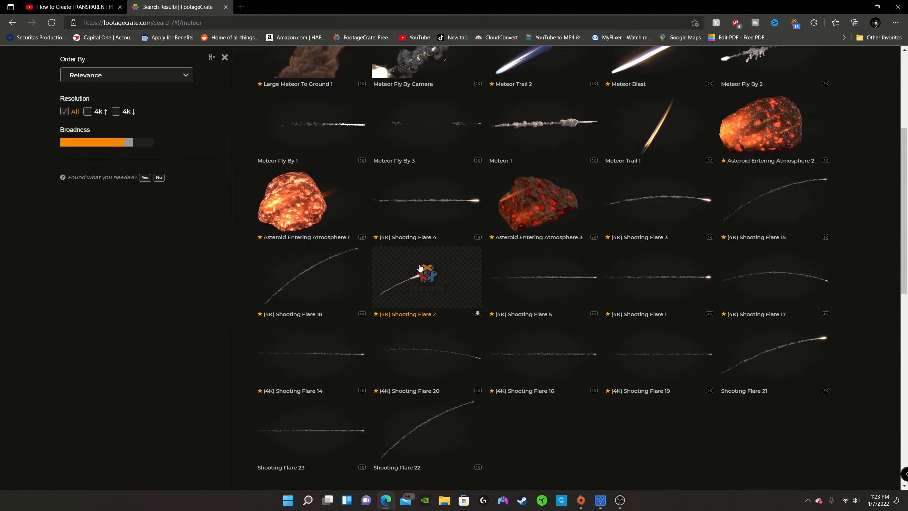
{"action": "scroll", "coordinate": [420, 266], "scroll_direction": "down", "scroll_amount": 2}
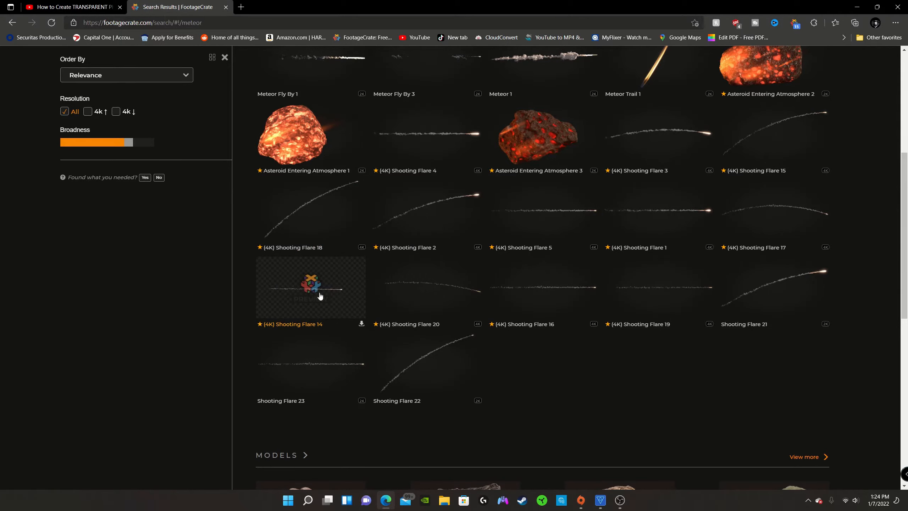
{"action": "scroll", "coordinate": [450, 261], "scroll_direction": "up", "scroll_amount": 2}
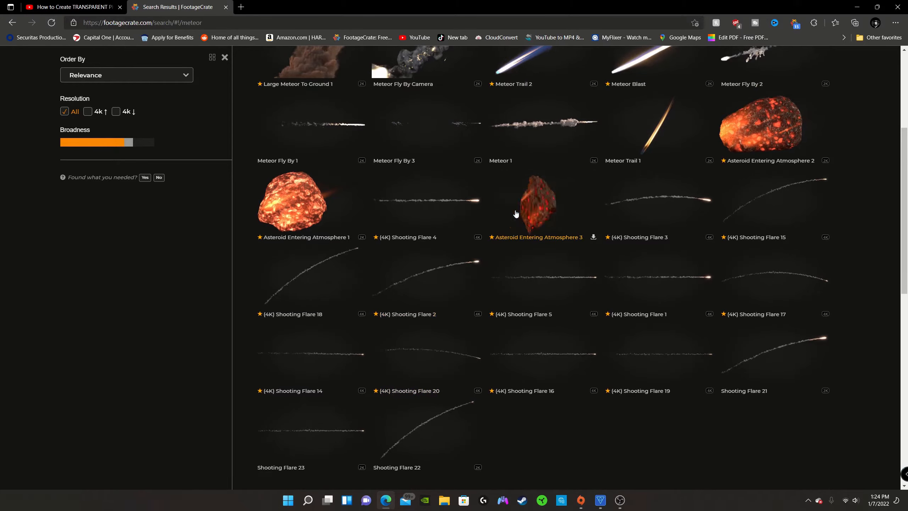
{"action": "scroll", "coordinate": [584, 288], "scroll_direction": "down", "scroll_amount": 8}
{"action": "scroll", "coordinate": [507, 269], "scroll_direction": "up", "scroll_amount": 10}
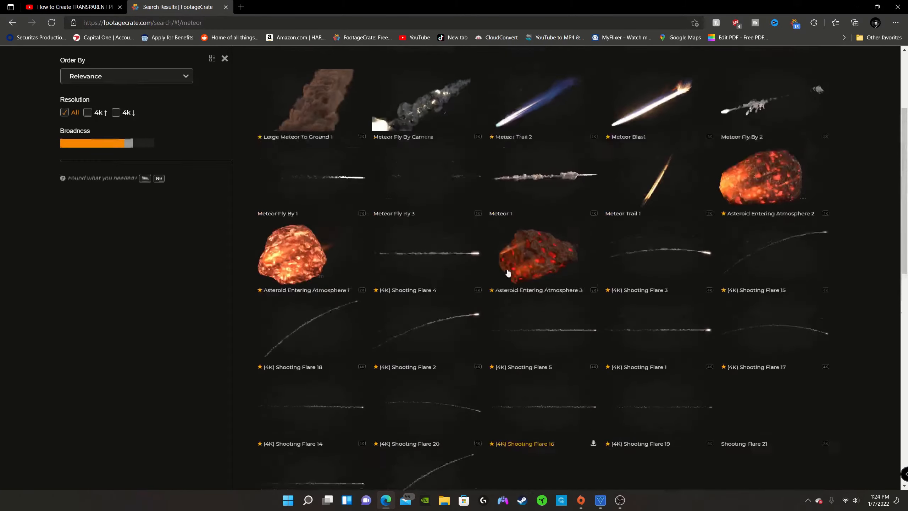
Switch to HitFilm Pro and open the desktop's VFX folder for importing media
{"action": "left_click", "coordinate": [600, 501]}
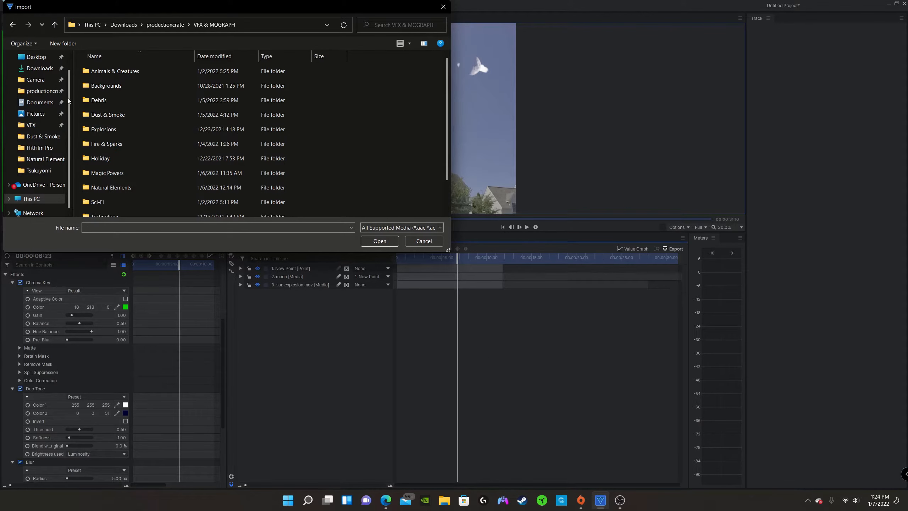
{"action": "left_click", "coordinate": [42, 59]}
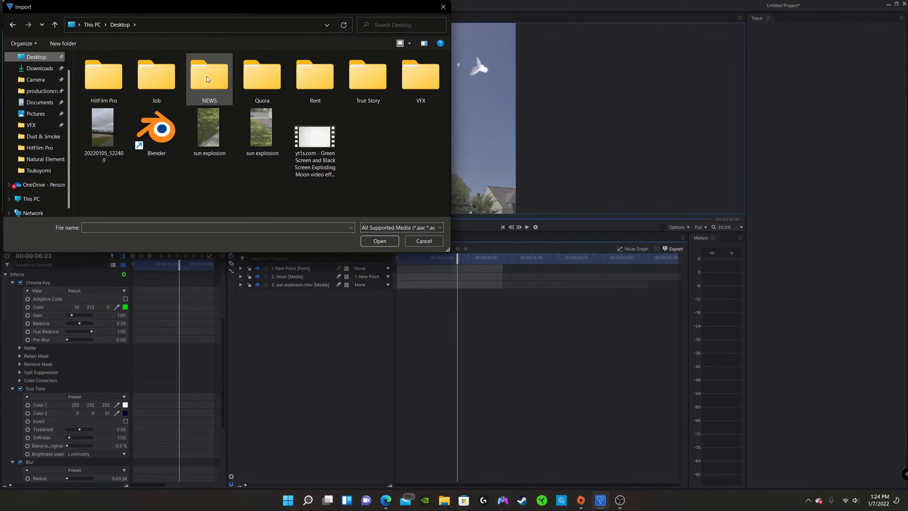
{"action": "left_click", "coordinate": [415, 83]}
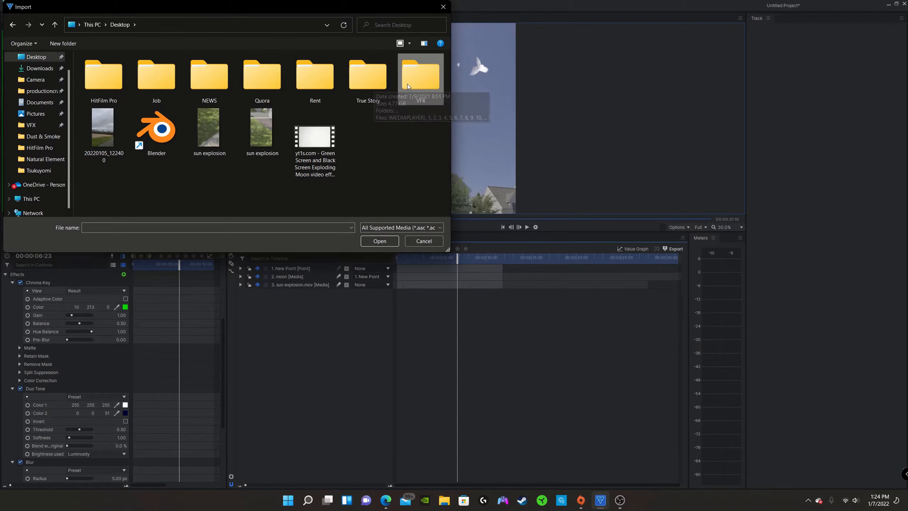
{"action": "double_click", "coordinate": [421, 80]}
Find the green screen meteor image in the VFX folder, import it, and place it on the timeline above the moon layer
{"action": "scroll", "coordinate": [332, 161], "scroll_direction": "down", "scroll_amount": 3}
{"action": "scroll", "coordinate": [332, 161], "scroll_direction": "down", "scroll_amount": 2}
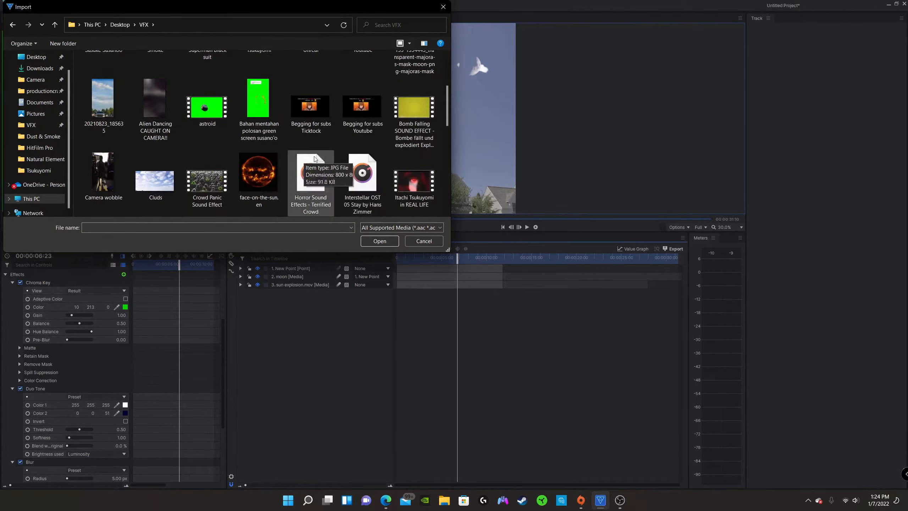
{"action": "scroll", "coordinate": [251, 139], "scroll_direction": "down", "scroll_amount": 2}
{"action": "scroll", "coordinate": [286, 147], "scroll_direction": "down", "scroll_amount": 4}
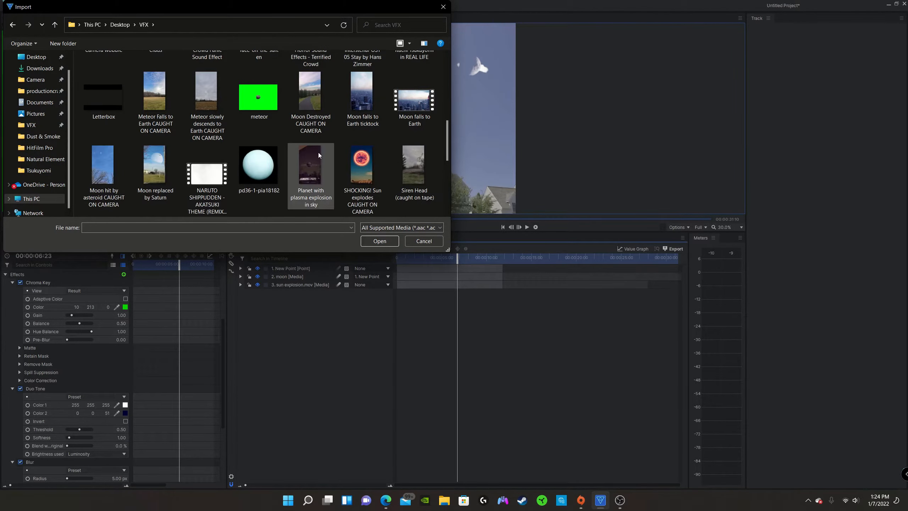
{"action": "scroll", "coordinate": [298, 154], "scroll_direction": "down", "scroll_amount": 2}
{"action": "scroll", "coordinate": [298, 155], "scroll_direction": "up", "scroll_amount": 1}
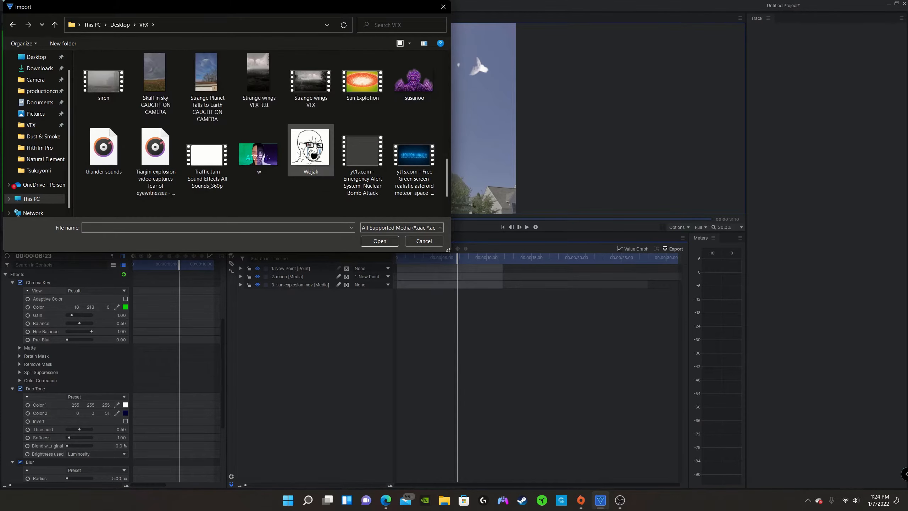
{"action": "scroll", "coordinate": [298, 154], "scroll_direction": "up", "scroll_amount": 1}
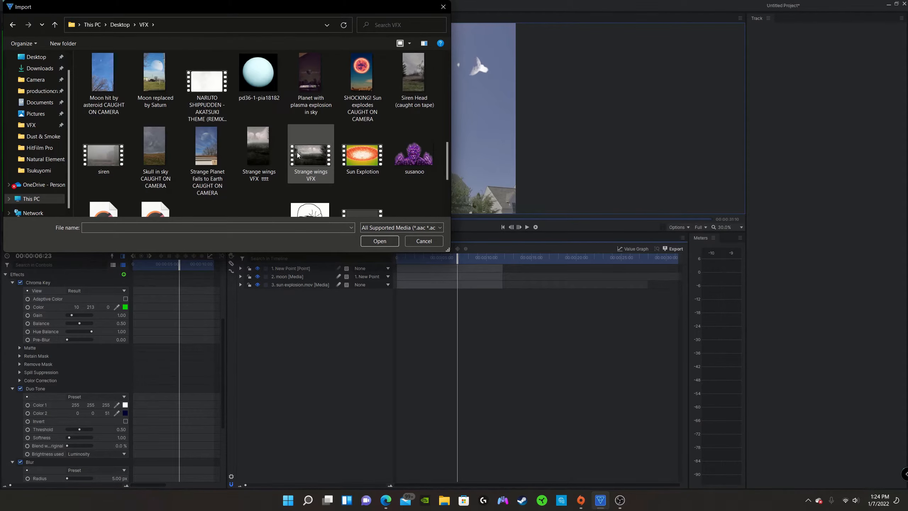
{"action": "scroll", "coordinate": [297, 153], "scroll_direction": "up", "scroll_amount": 2}
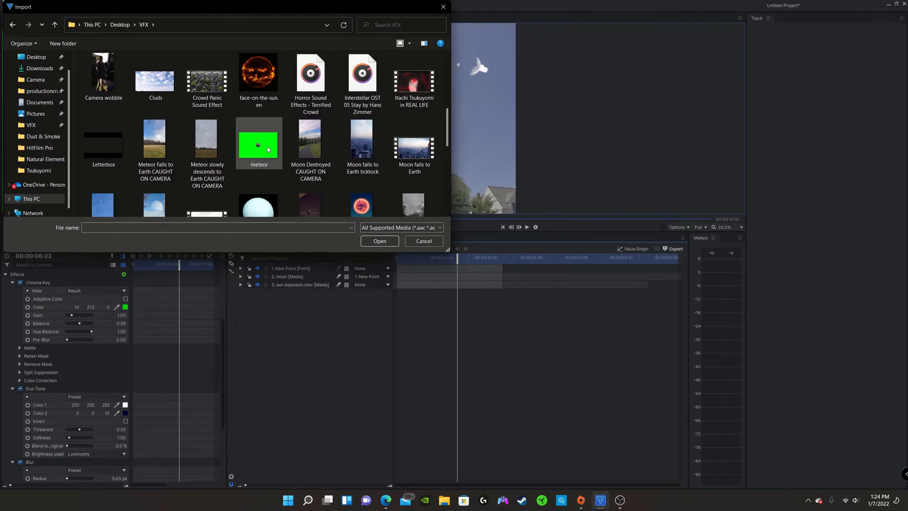
{"action": "left_click", "coordinate": [258, 148]}
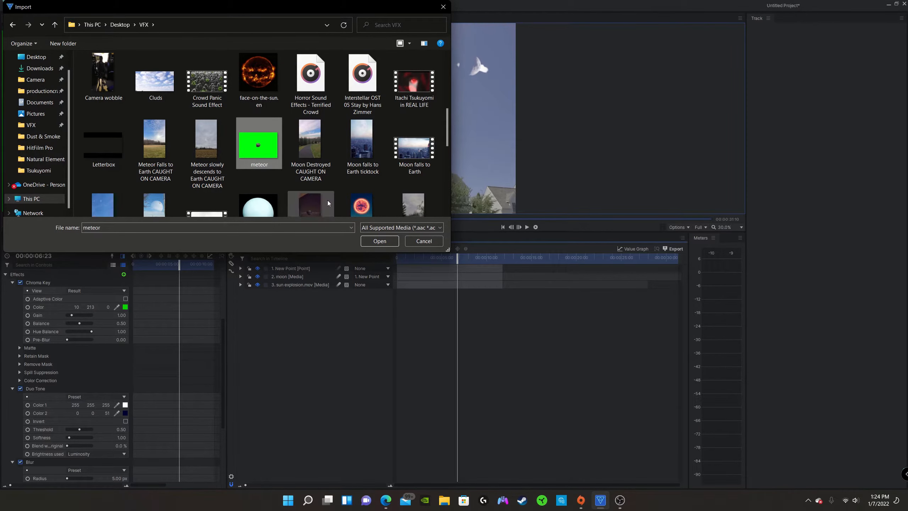
{"action": "left_click", "coordinate": [378, 243]}
{"action": "left_click_drag", "start_coordinate": [160, 130], "coordinate": [285, 276]}
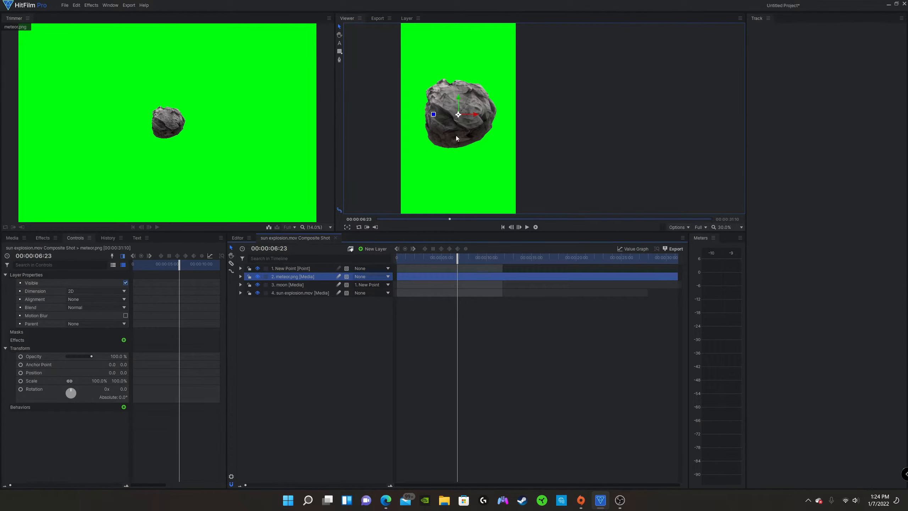
Shrink the meteor layer to about 8.8% by 9.4% and place it beside the exploding moon at position -190, 290
{"action": "scroll", "coordinate": [476, 152], "scroll_direction": "down", "scroll_amount": 4}
{"action": "left_click_drag", "start_coordinate": [540, 170], "coordinate": [466, 123]}
{"action": "scroll", "coordinate": [442, 104], "scroll_direction": "up", "scroll_amount": 5}
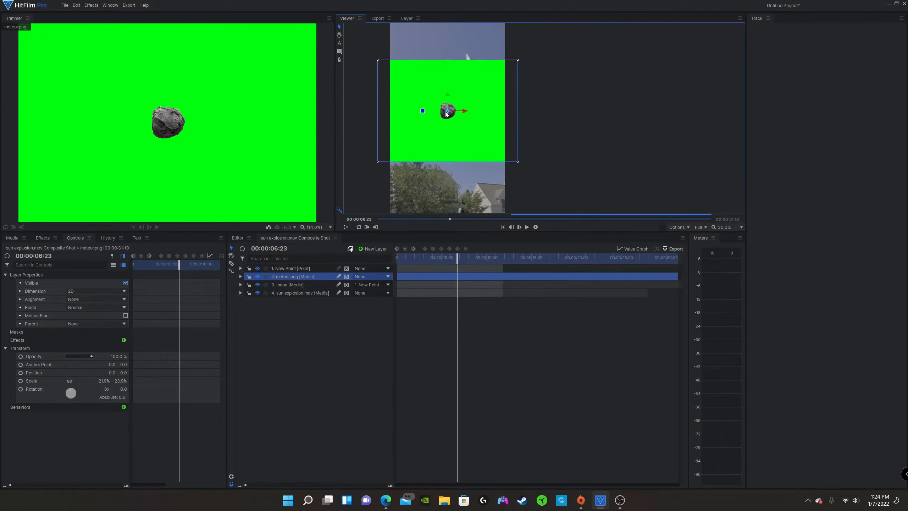
{"action": "left_click_drag", "start_coordinate": [542, 179], "coordinate": [486, 137]}
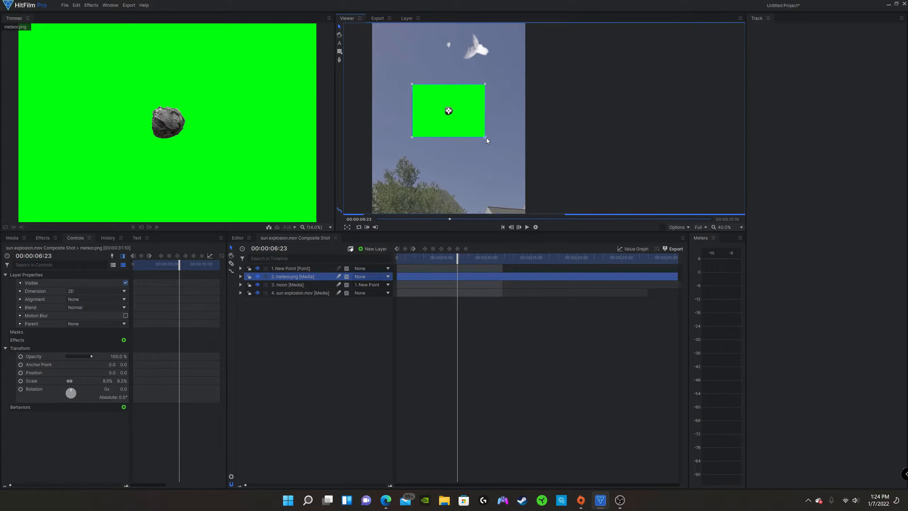
{"action": "left_click_drag", "start_coordinate": [439, 97], "coordinate": [412, 56]}
{"action": "scroll", "coordinate": [415, 61], "scroll_direction": "down", "scroll_amount": 1}
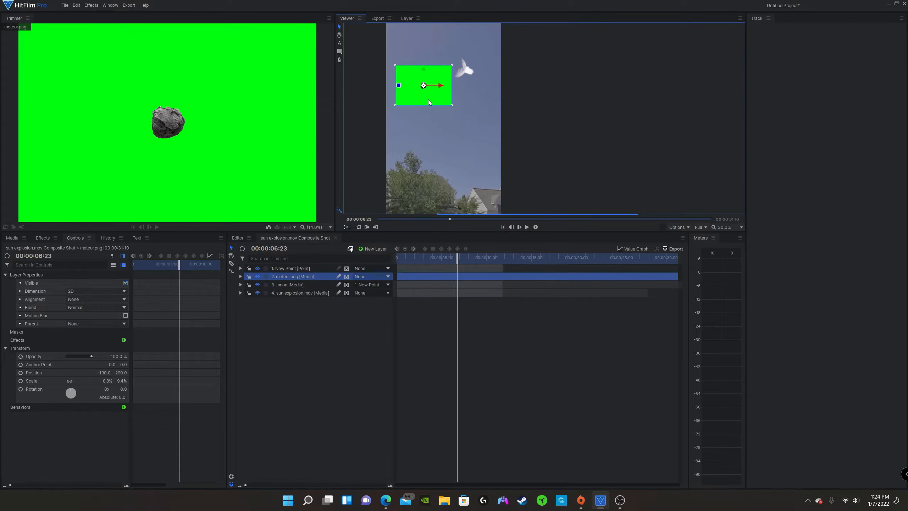
{"action": "scroll", "coordinate": [421, 67], "scroll_direction": "down", "scroll_amount": 1}
{"action": "scroll", "coordinate": [423, 70], "scroll_direction": "up", "scroll_amount": 3}
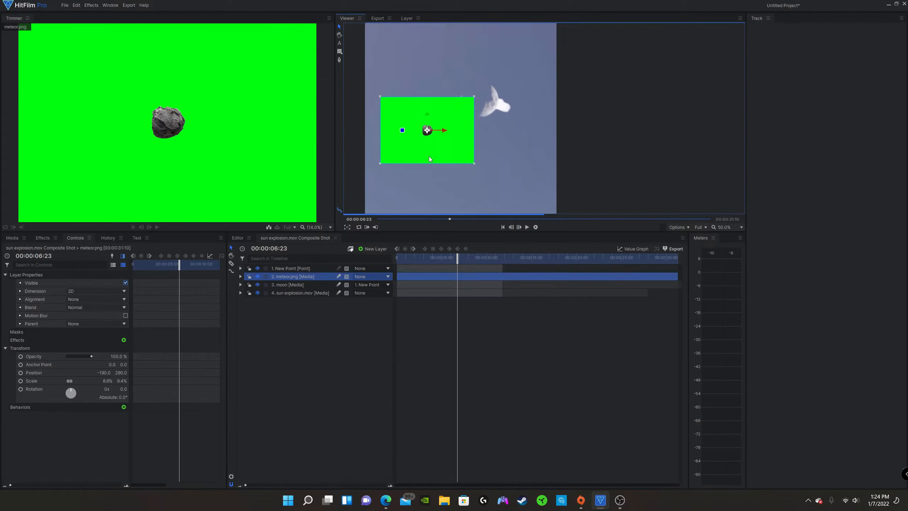
Search the effects for "chroma", apply Chroma Key to the meteor layer, and sample its green background as the key color
{"action": "left_click", "coordinate": [45, 239]}
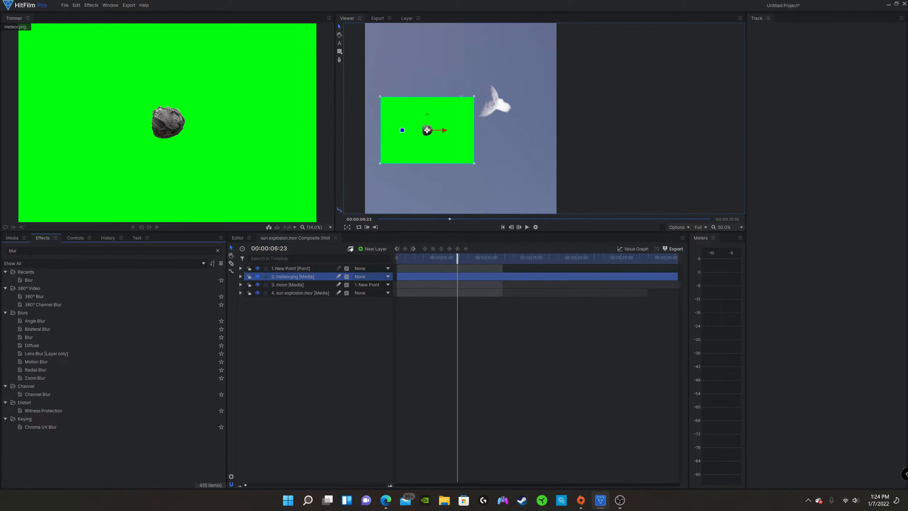
{"action": "left_click_drag", "start_coordinate": [26, 251], "coordinate": [4, 250]}
{"action": "type", "text": "chroma"}
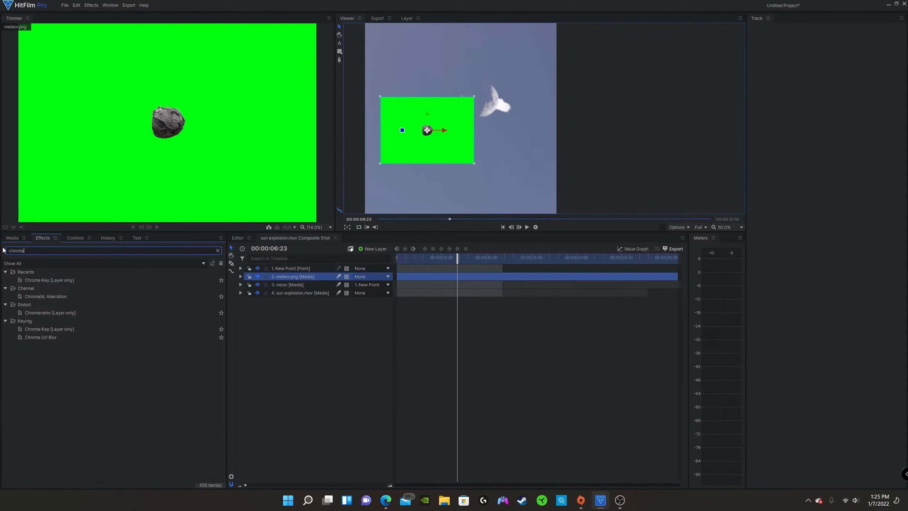
{"action": "left_click_drag", "start_coordinate": [50, 280], "coordinate": [282, 276]}
{"action": "left_click", "coordinate": [116, 372]}
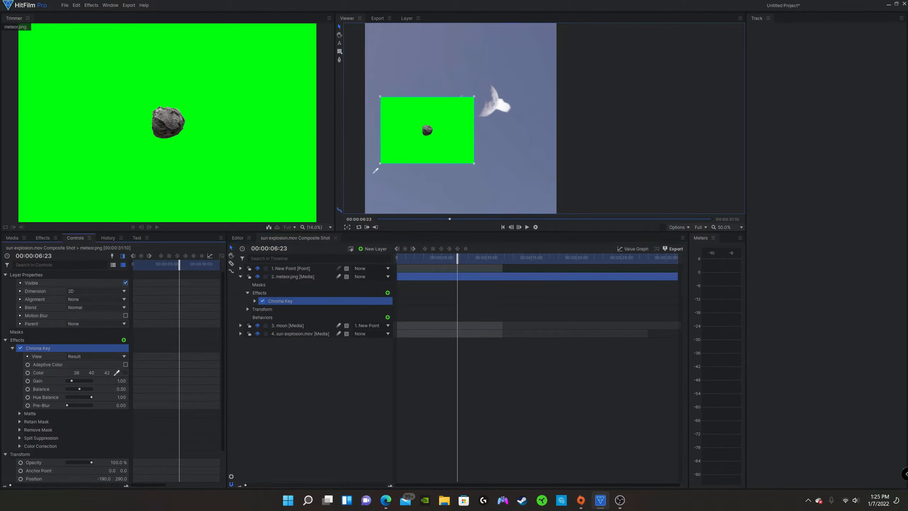
{"action": "left_click", "coordinate": [399, 146]}
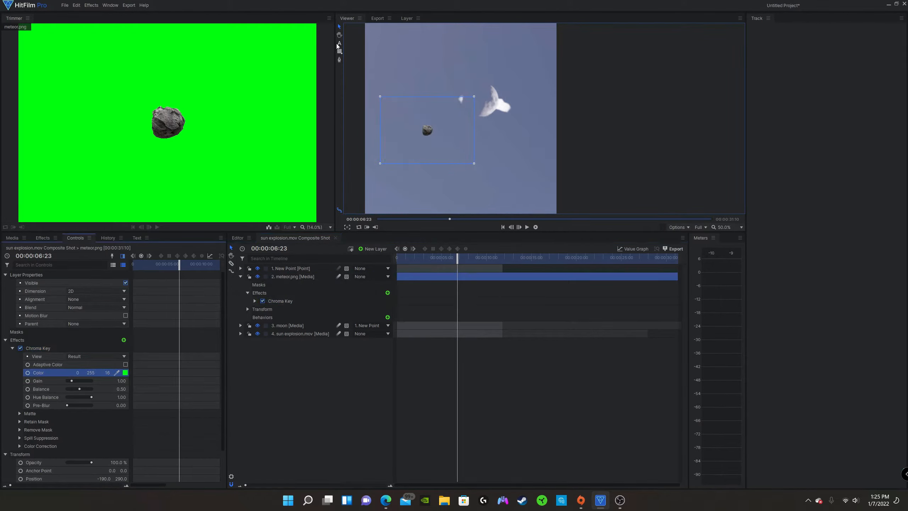
Expand the meteor layer's Chroma Key and Transform properties and reduce its scale to 2.8% by 3.0%
{"action": "left_click", "coordinate": [281, 301]}
{"action": "left_click", "coordinate": [254, 301]}
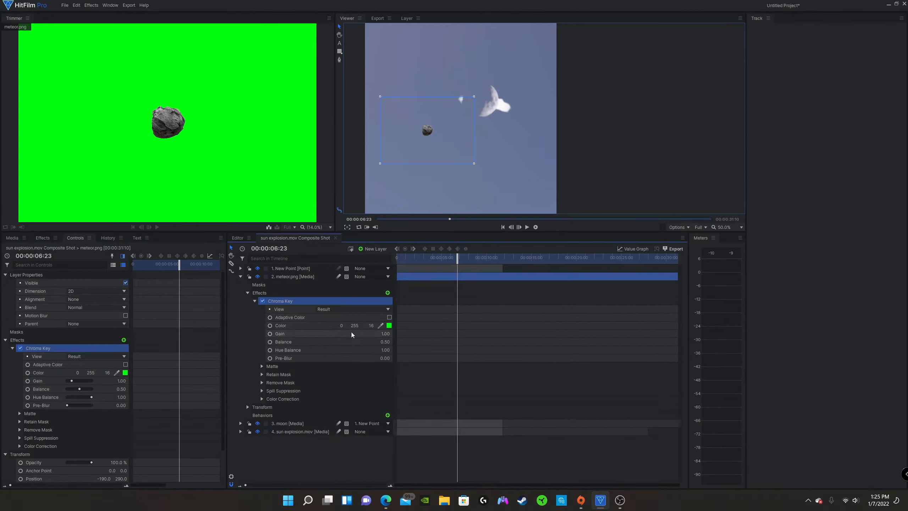
{"action": "left_click", "coordinate": [240, 277]}
{"action": "left_click", "coordinate": [284, 278]}
{"action": "left_click", "coordinate": [240, 276]}
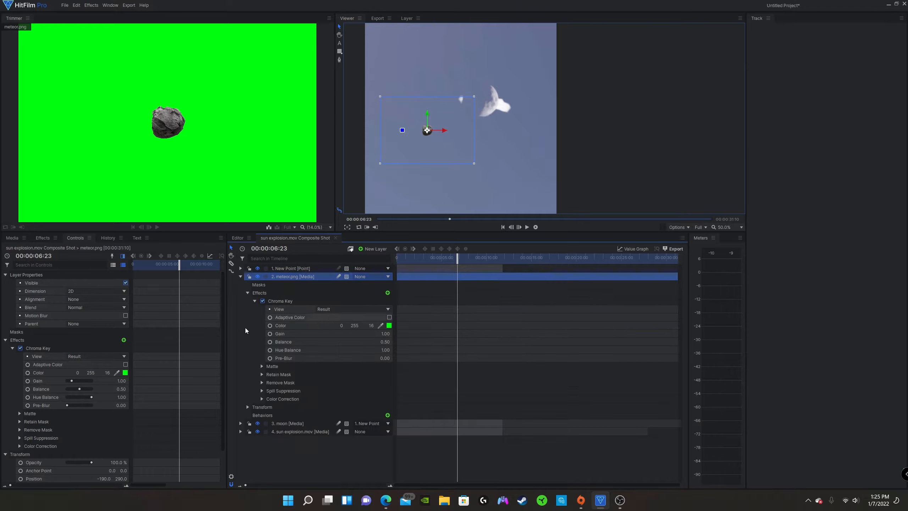
{"action": "left_click", "coordinate": [248, 407]}
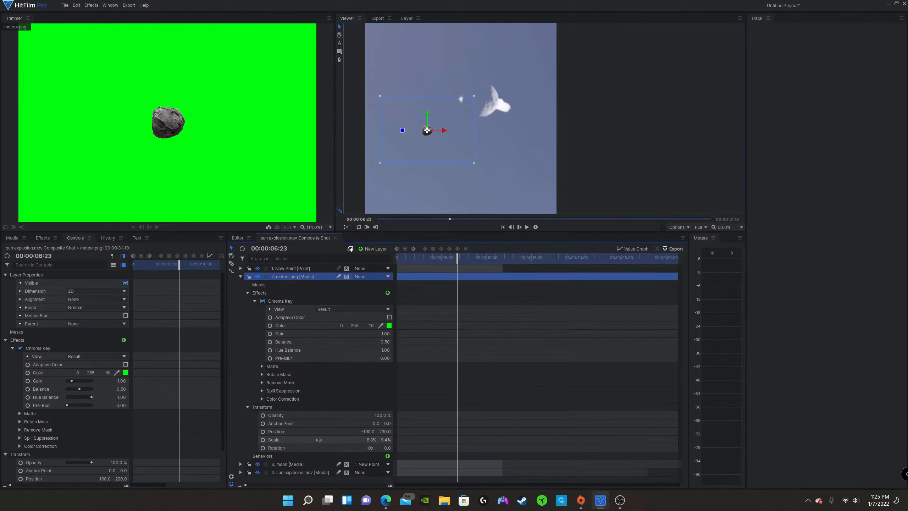
{"action": "left_click_drag", "start_coordinate": [372, 440], "coordinate": [358, 439]}
Move the keyed meteor next to the small moon fragment at position -111.2, 482, and collapse and deselect its layer
{"action": "scroll", "coordinate": [425, 129], "scroll_direction": "up", "scroll_amount": 4}
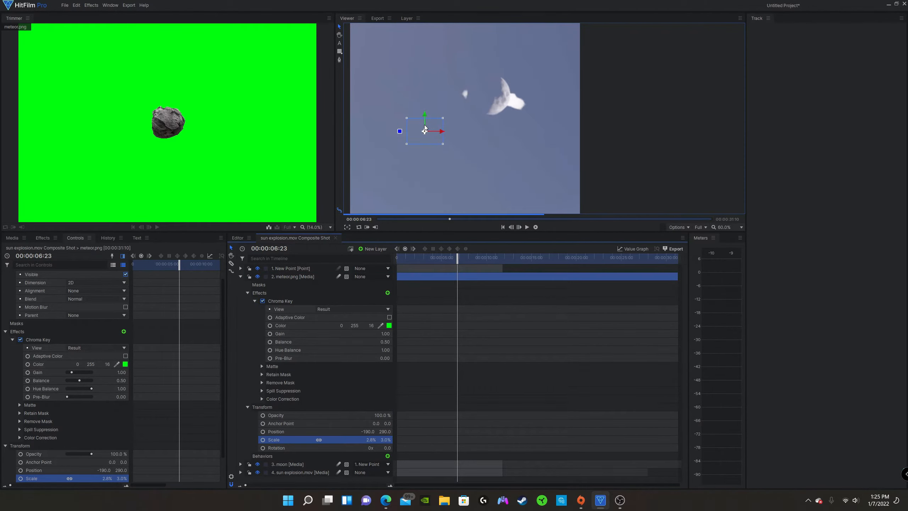
{"action": "left_click_drag", "start_coordinate": [416, 134], "coordinate": [475, 29]}
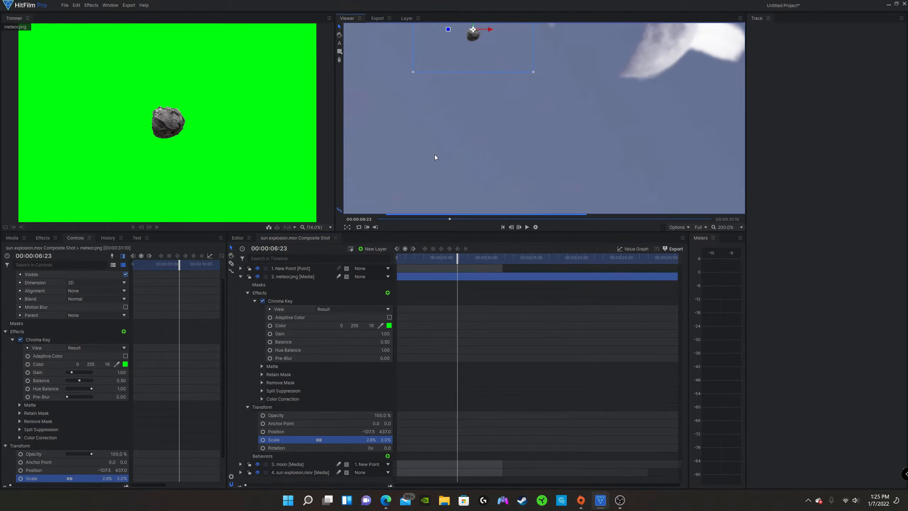
{"action": "scroll", "coordinate": [435, 155], "scroll_direction": "down", "scroll_amount": 3}
{"action": "left_click_drag", "start_coordinate": [451, 106], "coordinate": [451, 92]}
{"action": "scroll", "coordinate": [449, 55], "scroll_direction": "down", "scroll_amount": 1}
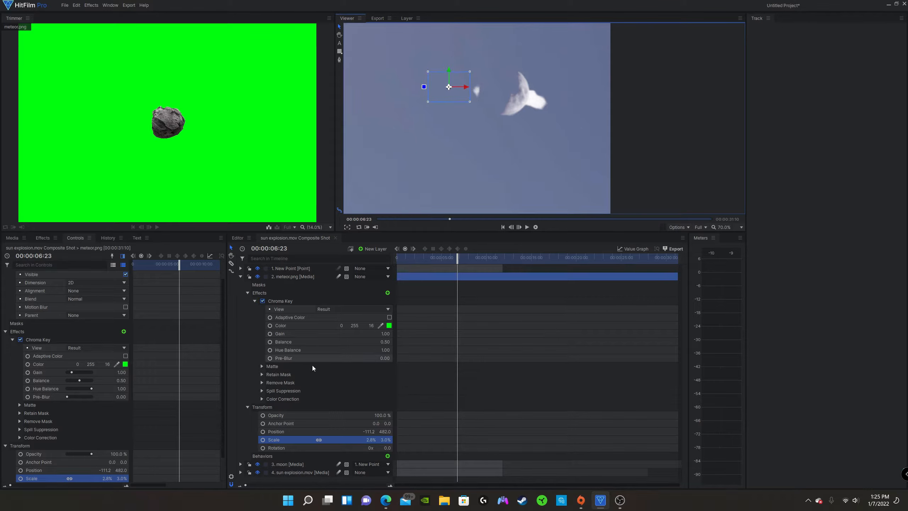
{"action": "left_click", "coordinate": [240, 276]}
{"action": "left_click", "coordinate": [293, 309]}
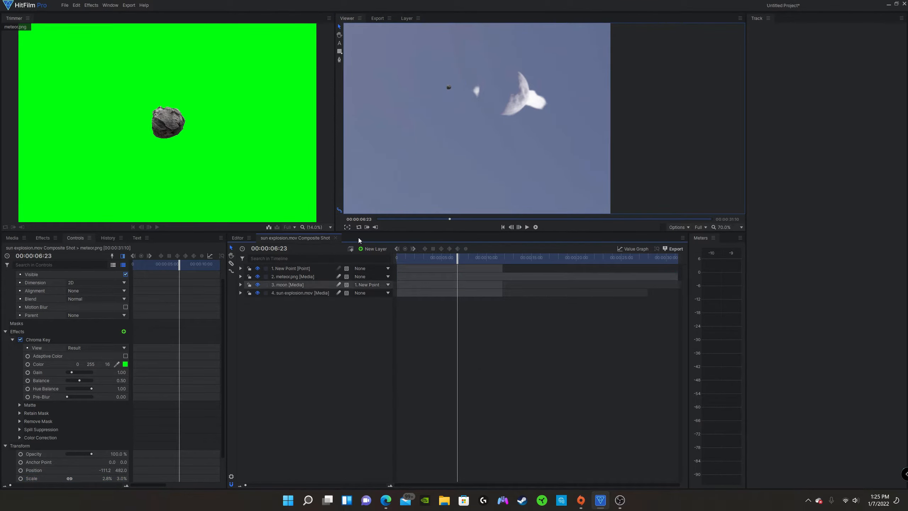
Move the meteor layer beneath the moon layer in the composite shot's layer order
{"action": "left_click", "coordinate": [293, 285]}
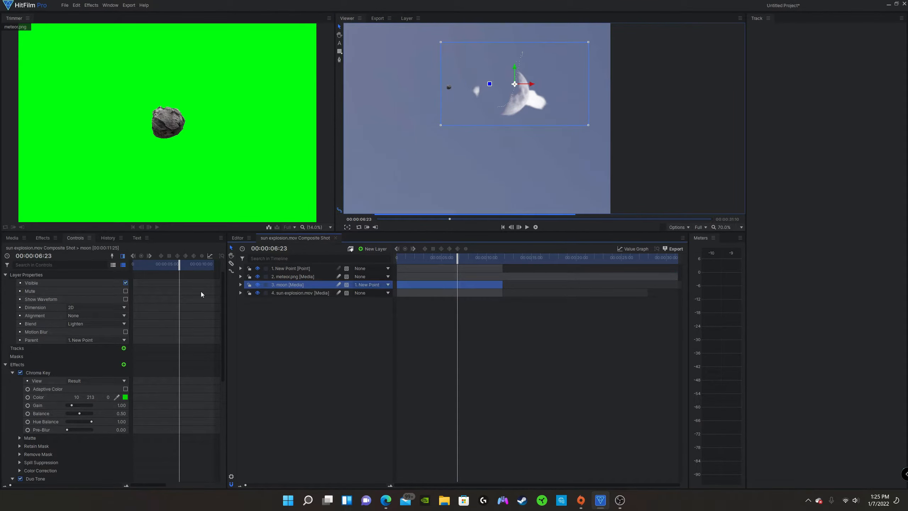
{"action": "left_click", "coordinate": [286, 279]}
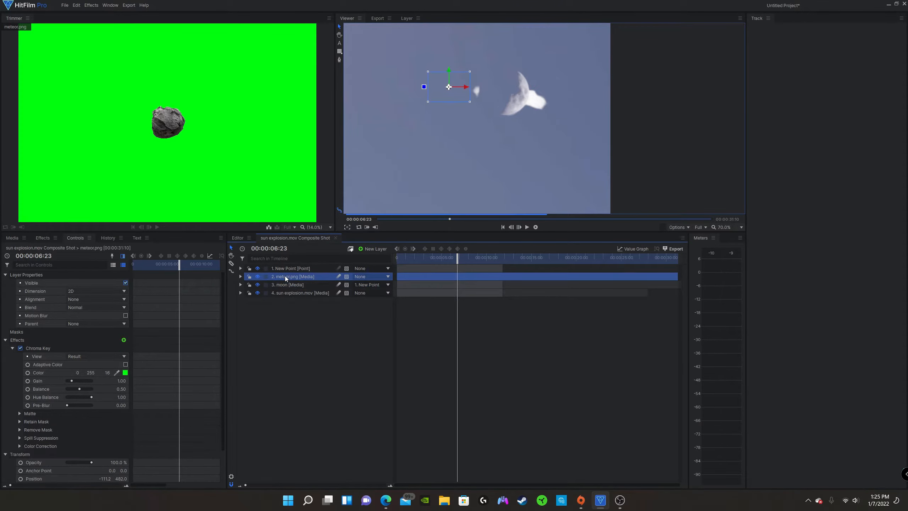
{"action": "left_click", "coordinate": [288, 284]}
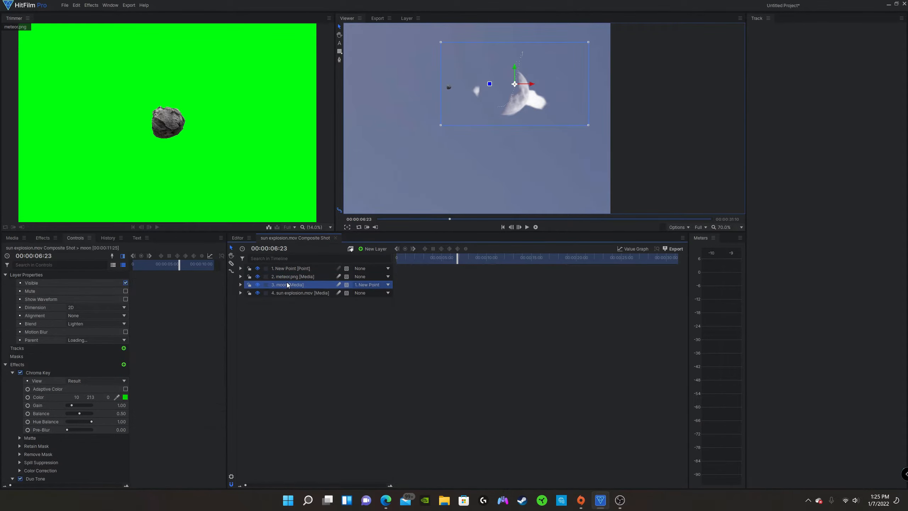
{"action": "left_click_drag", "start_coordinate": [289, 274], "coordinate": [288, 284]}
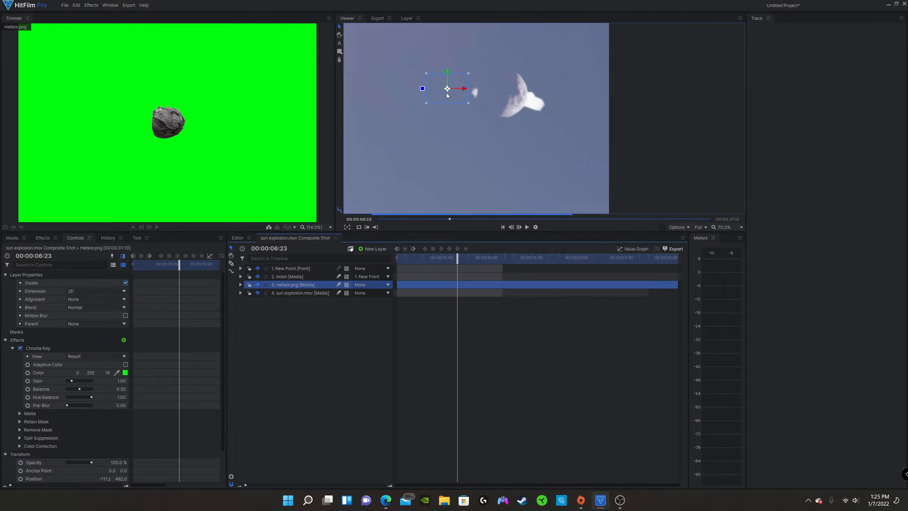
{"action": "scroll", "coordinate": [436, 103], "scroll_direction": "up", "scroll_amount": 1}
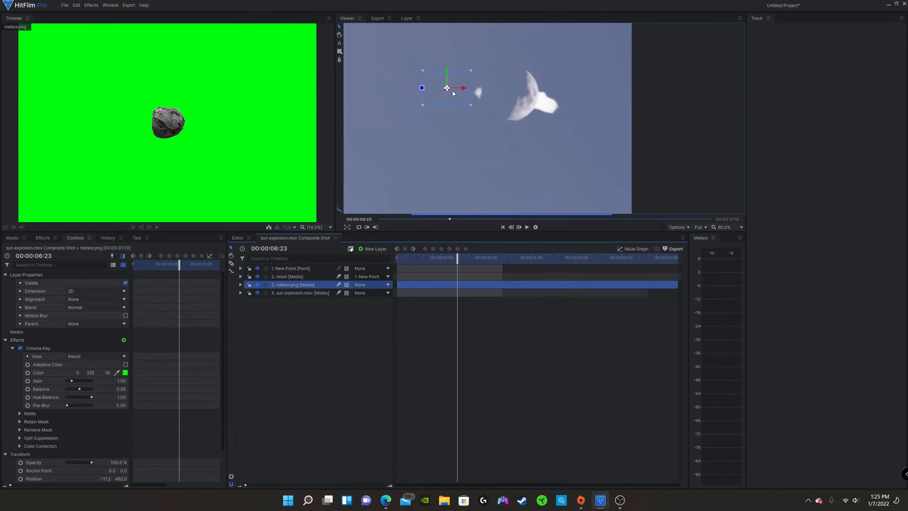
Try Add, Exclusion and Luminosity as the meteor layer's blend mode, and settle on Soft Light
{"action": "left_click", "coordinate": [82, 307]}
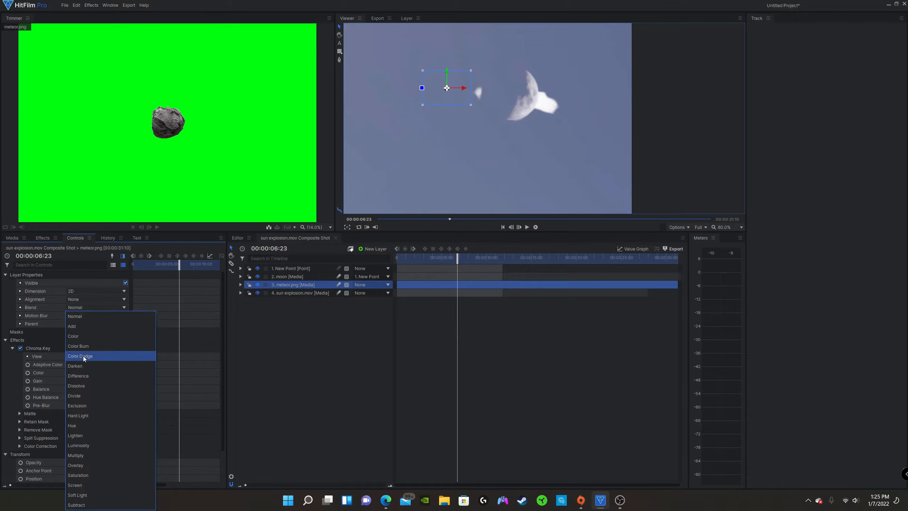
{"action": "left_click", "coordinate": [78, 326]}
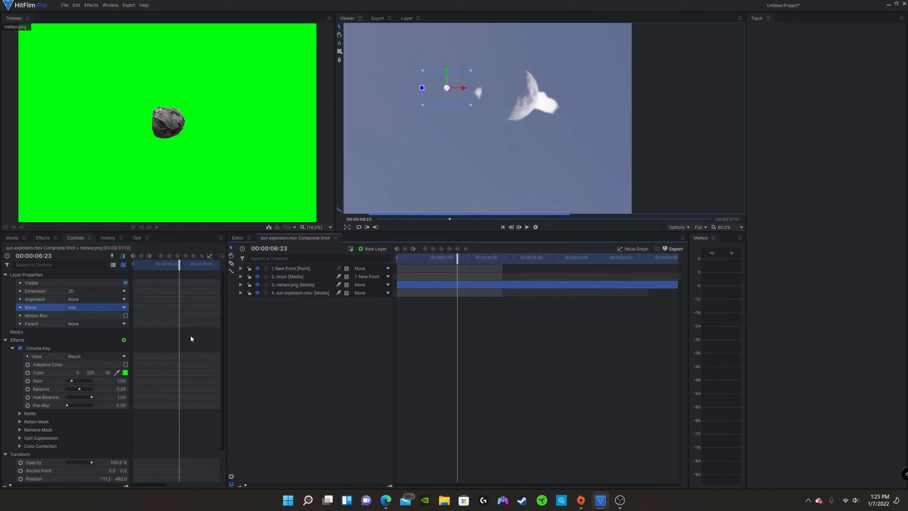
{"action": "scroll", "coordinate": [437, 87], "scroll_direction": "up", "scroll_amount": 4}
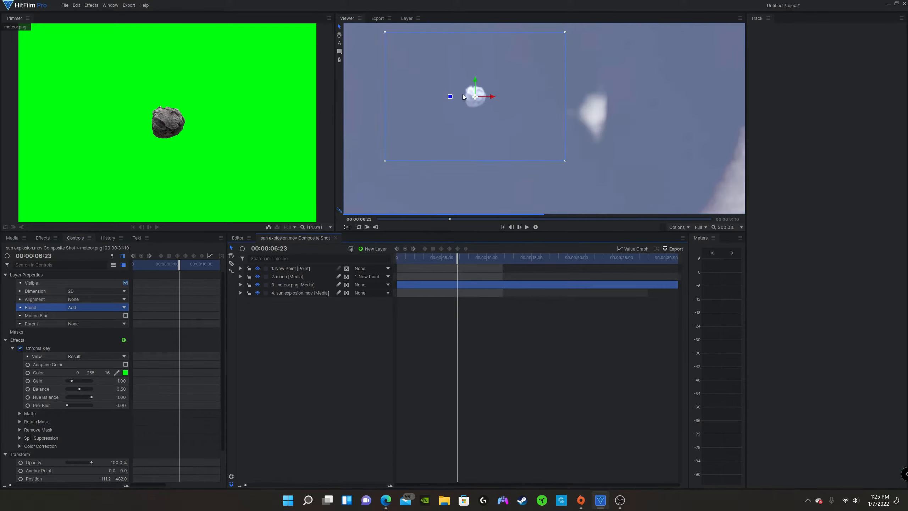
{"action": "left_click", "coordinate": [78, 310]}
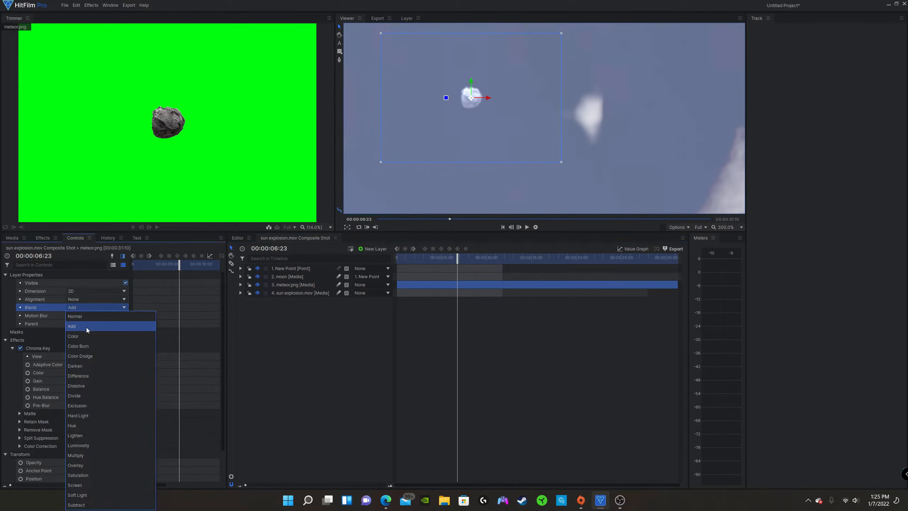
{"action": "left_click", "coordinate": [83, 332]}
{"action": "key", "text": "Down"}
{"action": "key", "text": "Down"}
{"action": "key", "text": "Down"}
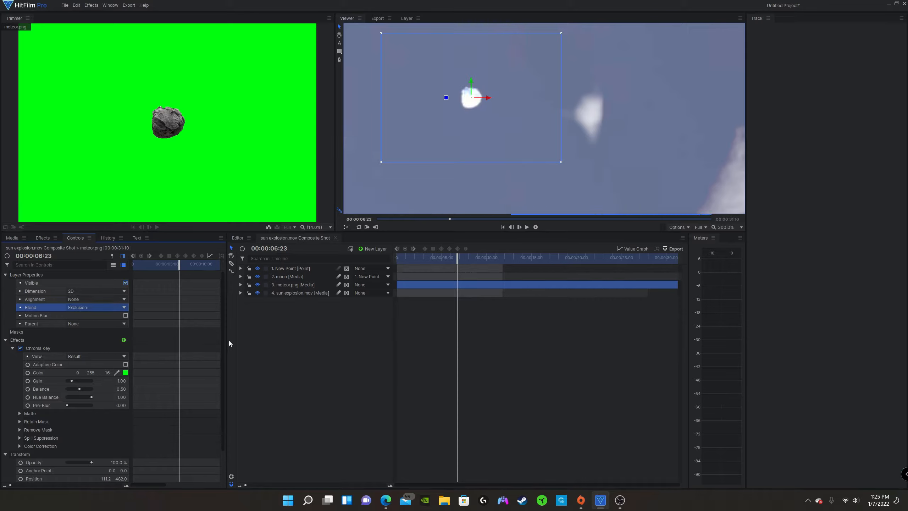
{"action": "key", "text": "Down"}
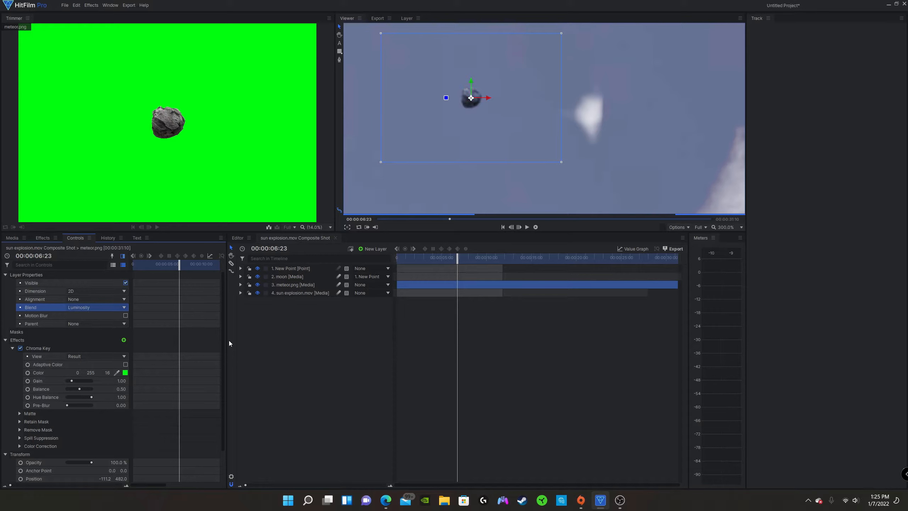
{"action": "key", "text": "Down"}
{"action": "key", "text": "Down"}
{"action": "key", "text": "Down"}
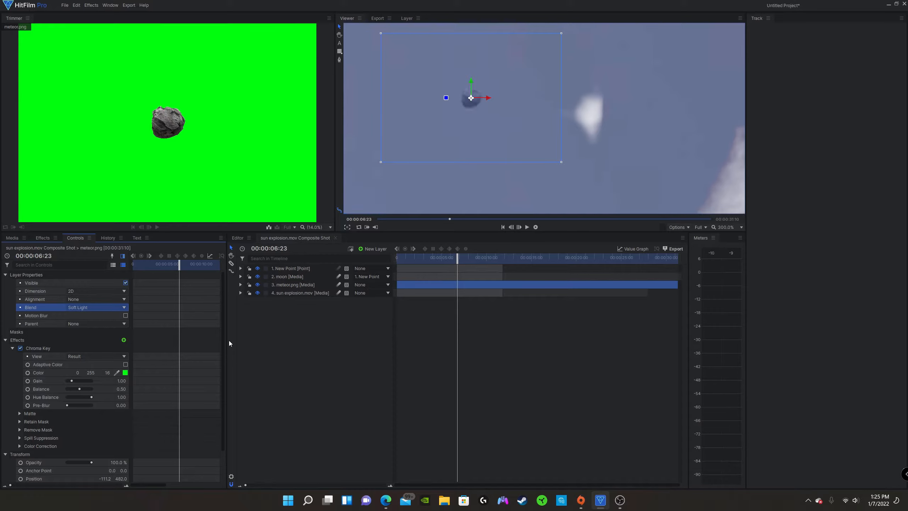
Examine how the meteor blends with the sky and the moon fragments, both close up and in the full frame
{"action": "left_click", "coordinate": [304, 292]}
{"action": "left_click", "coordinate": [304, 318]}
{"action": "scroll", "coordinate": [514, 78], "scroll_direction": "down", "scroll_amount": 6}
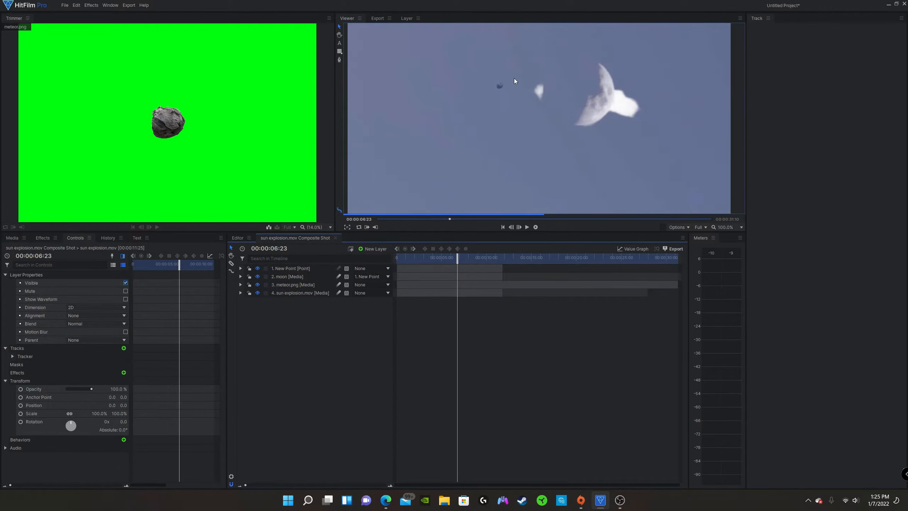
{"action": "scroll", "coordinate": [424, 88], "scroll_direction": "down", "scroll_amount": 3}
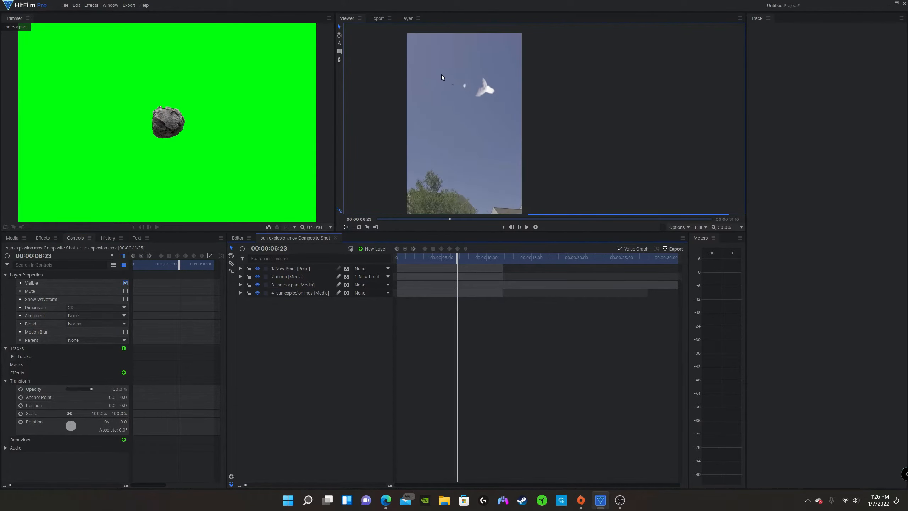
{"action": "scroll", "coordinate": [459, 86], "scroll_direction": "up", "scroll_amount": 3}
{"action": "scroll", "coordinate": [458, 86], "scroll_direction": "up", "scroll_amount": 4}
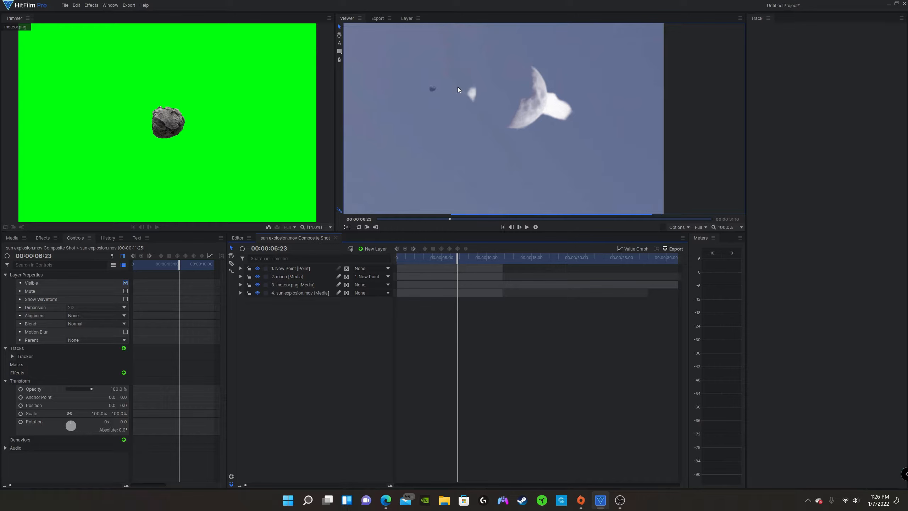
{"action": "left_click", "coordinate": [298, 285]}
{"action": "left_click", "coordinate": [299, 304]}
Move the meteor layer just outside the footage's left edge, slightly above the moon's height, at about -363, 538
{"action": "left_click", "coordinate": [296, 285]}
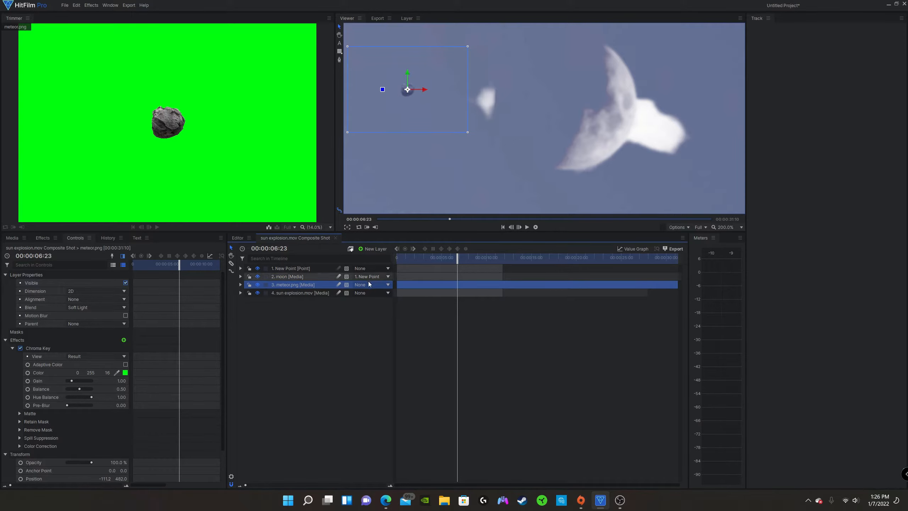
{"action": "scroll", "coordinate": [561, 87], "scroll_direction": "down", "scroll_amount": 4}
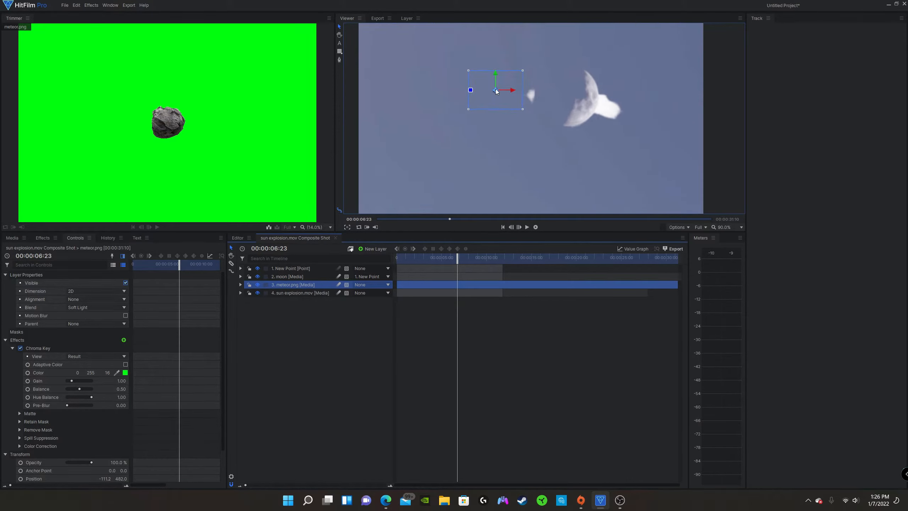
{"action": "left_click_drag", "start_coordinate": [496, 91], "coordinate": [382, 87]}
{"action": "scroll", "coordinate": [500, 84], "scroll_direction": "down", "scroll_amount": 2}
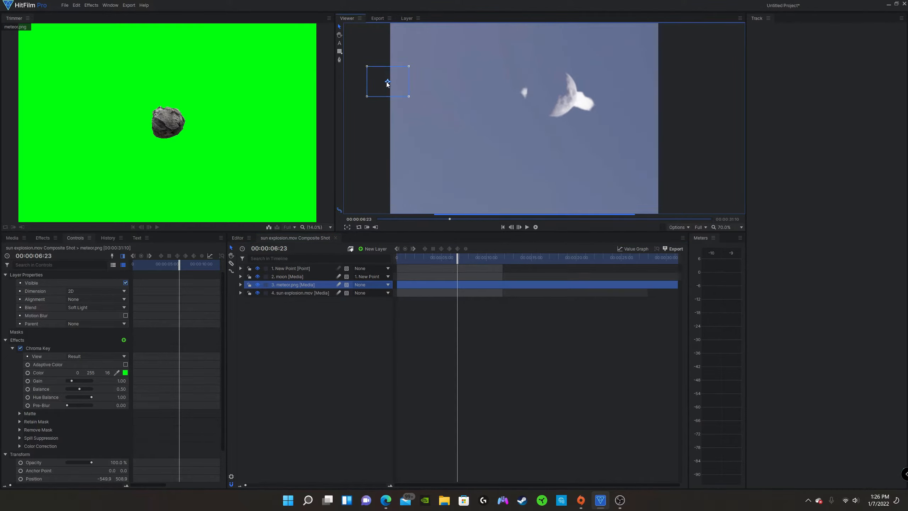
{"action": "left_click_drag", "start_coordinate": [409, 82], "coordinate": [383, 75]}
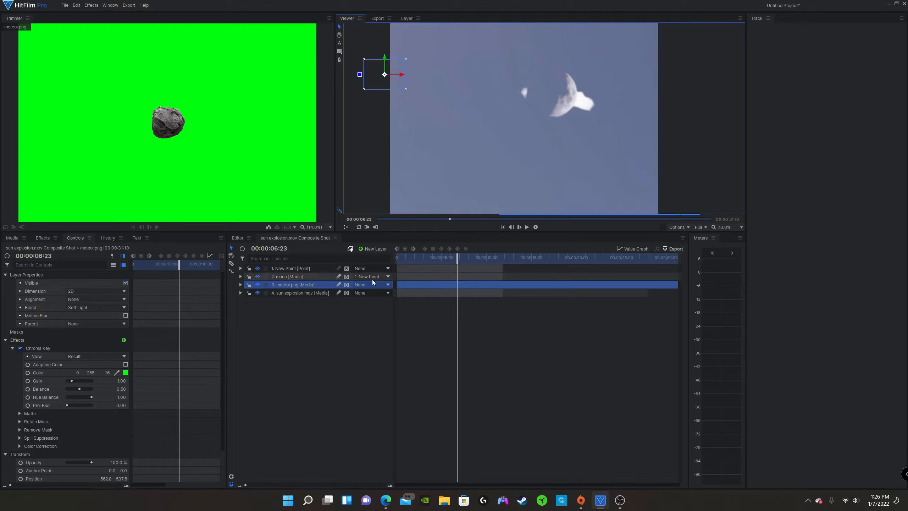
Parent the meteor layer to New Point and expand the layer to show only its Transform properties
{"action": "left_click", "coordinate": [369, 286]}
{"action": "left_click", "coordinate": [372, 304]}
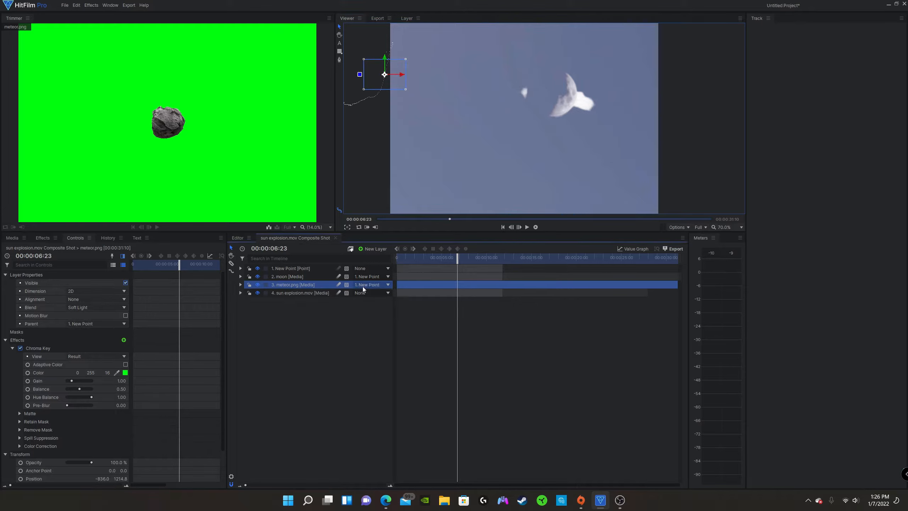
{"action": "left_click", "coordinate": [241, 285]}
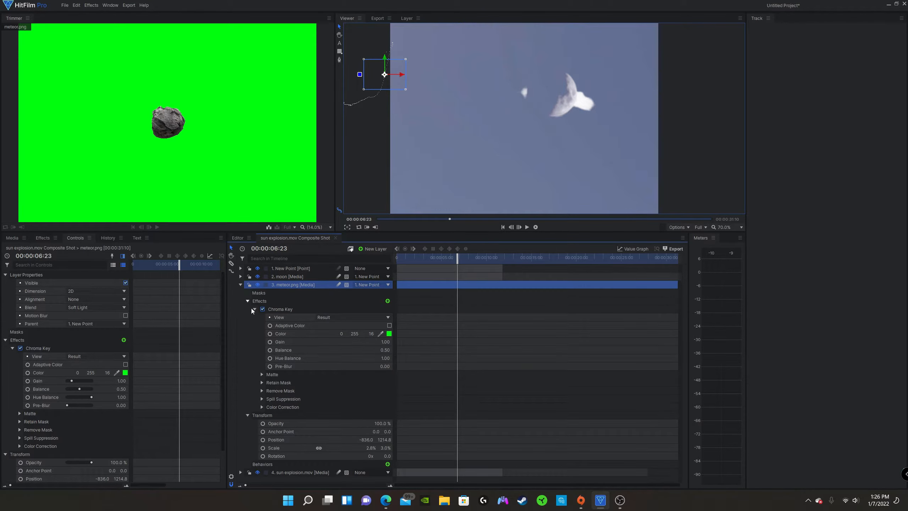
{"action": "left_click", "coordinate": [247, 300]}
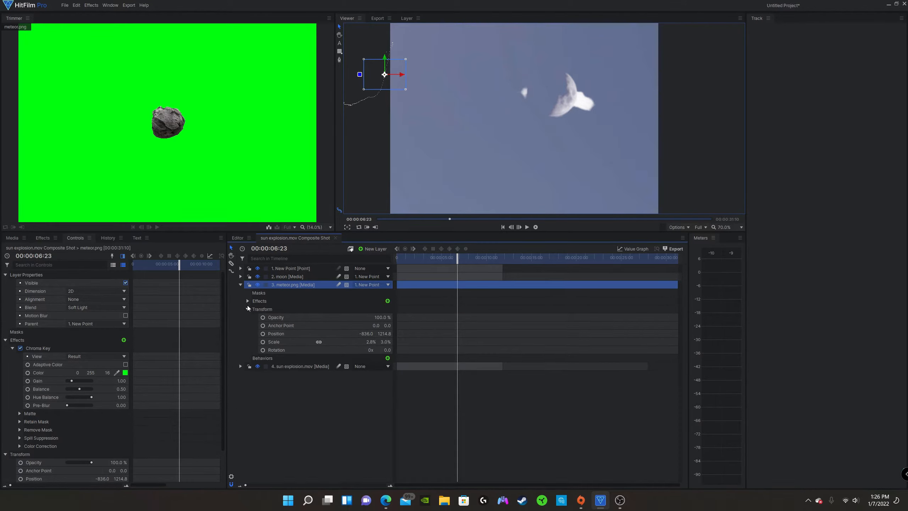
{"action": "left_click", "coordinate": [263, 333]}
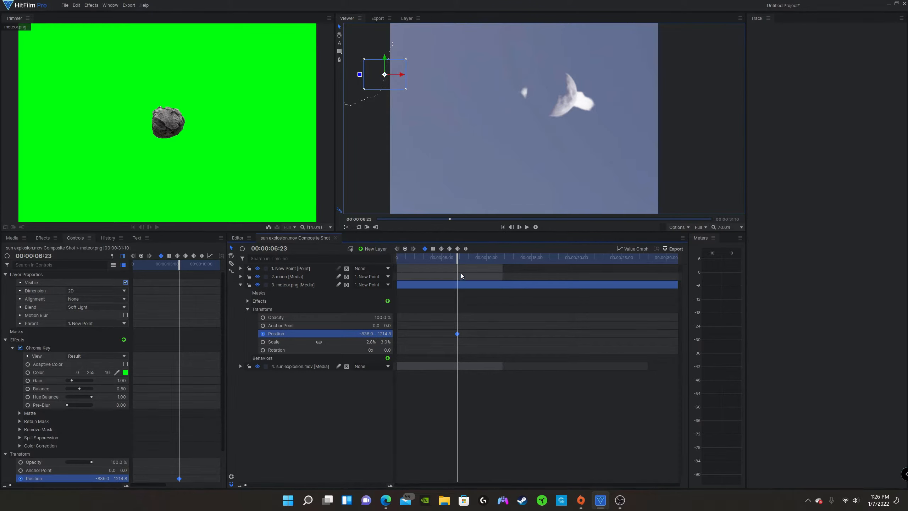
{"action": "left_click_drag", "start_coordinate": [468, 262], "coordinate": [489, 262]}
{"action": "scroll", "coordinate": [515, 143], "scroll_direction": "down", "scroll_amount": 2}
{"action": "scroll", "coordinate": [510, 77], "scroll_direction": "down", "scroll_amount": 1}
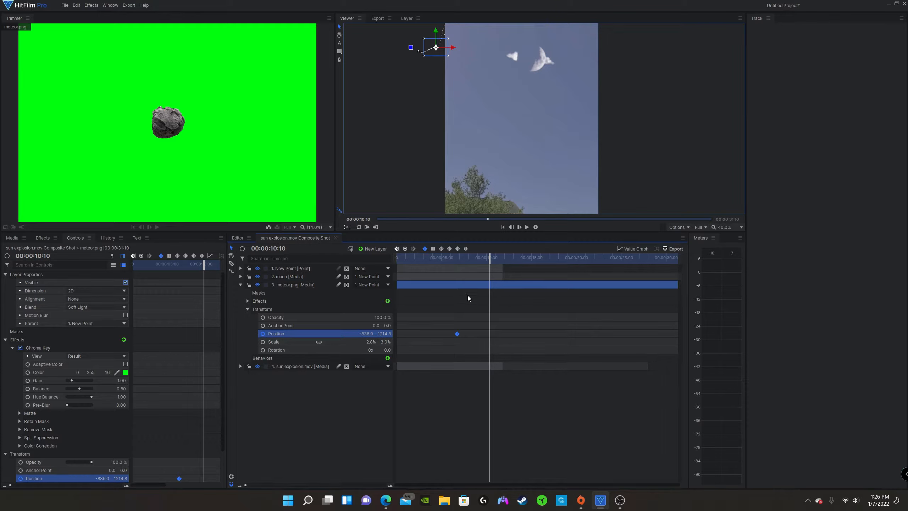
Set a starting Position keyframe for the meteor layer at 00:00:00:00, outside the frame
{"action": "left_click_drag", "start_coordinate": [491, 262], "coordinate": [431, 258]}
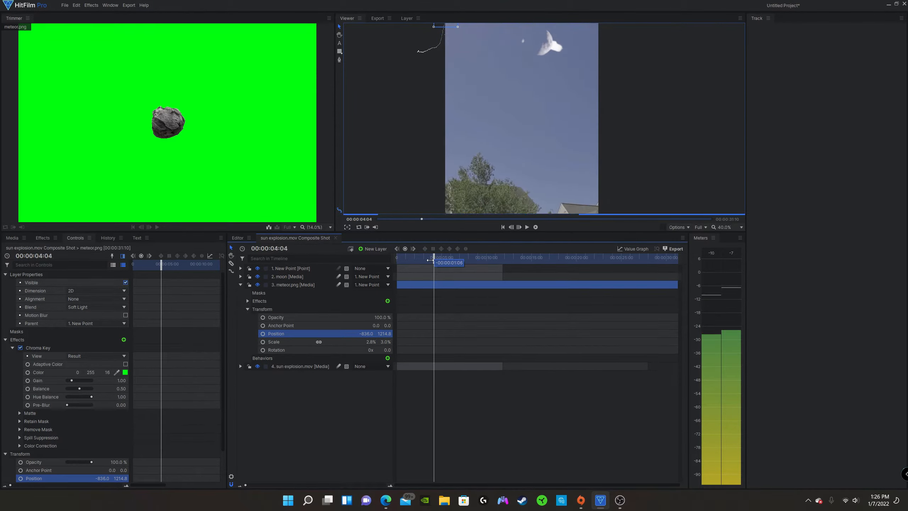
{"action": "scroll", "coordinate": [505, 139], "scroll_direction": "down", "scroll_amount": 4}
{"action": "scroll", "coordinate": [501, 159], "scroll_direction": "up", "scroll_amount": 4}
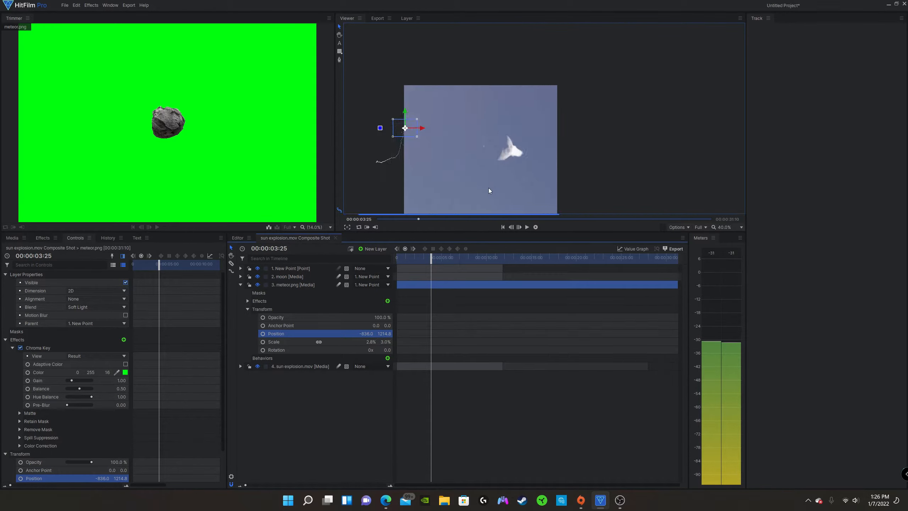
{"action": "left_click_drag", "start_coordinate": [420, 261], "coordinate": [395, 261]}
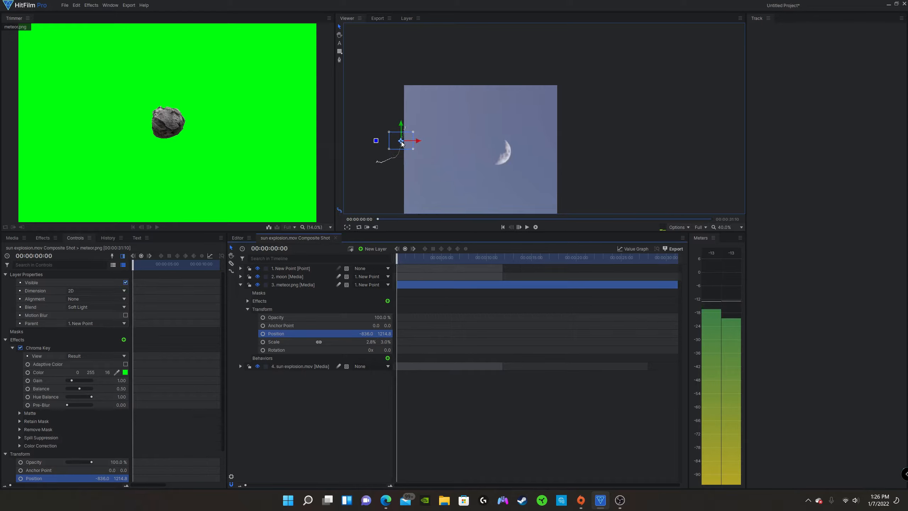
{"action": "left_click", "coordinate": [263, 334]}
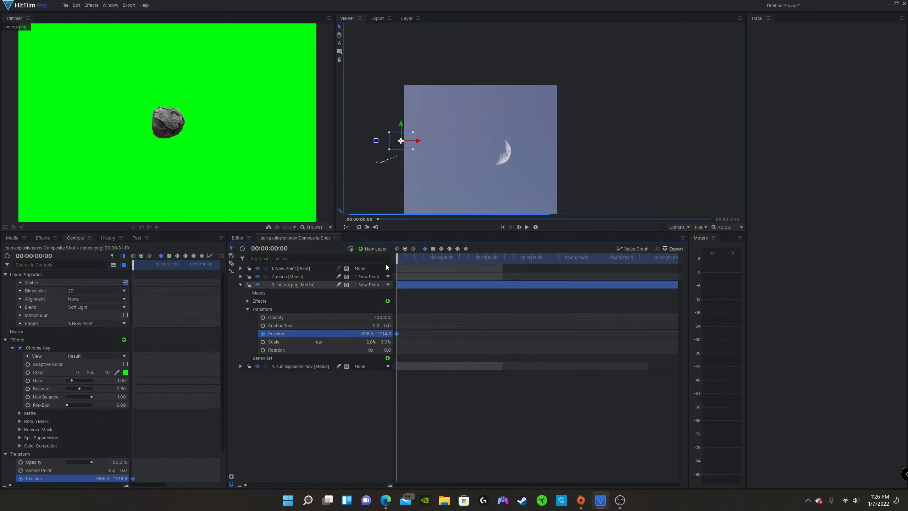
At 00:00:04:05, move the meteor beside the exploding moon at position -202, 1150.8 to add a second Position keyframe
{"action": "left_click_drag", "start_coordinate": [400, 259], "coordinate": [447, 284]}
{"action": "scroll", "coordinate": [496, 159], "scroll_direction": "up", "scroll_amount": 3}
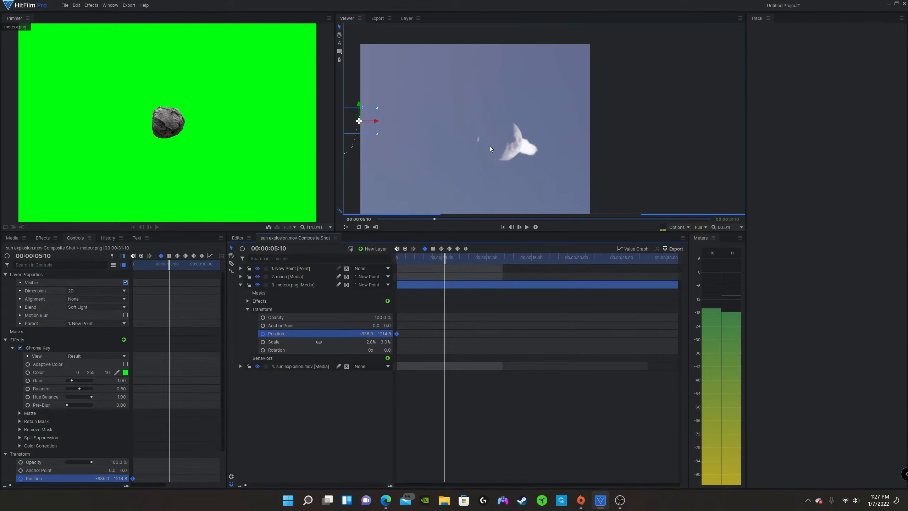
{"action": "left_click_drag", "start_coordinate": [444, 259], "coordinate": [434, 259]}
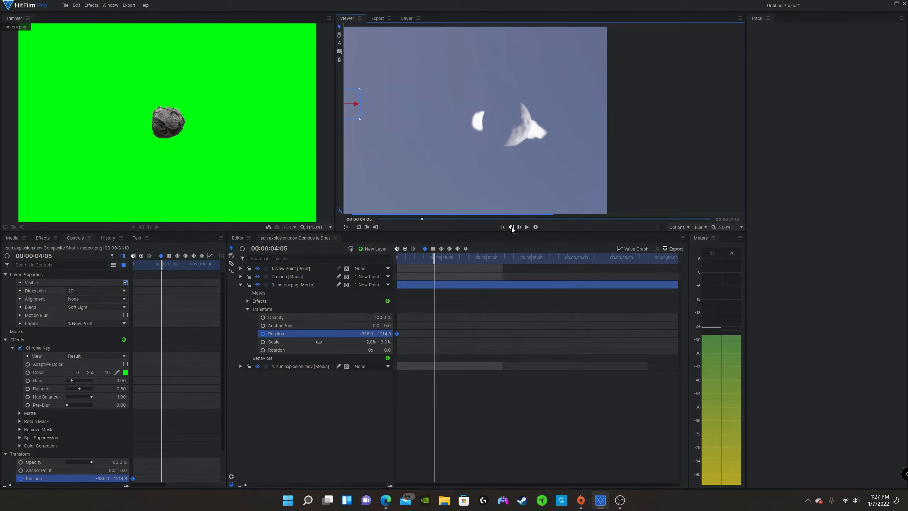
{"action": "scroll", "coordinate": [522, 121], "scroll_direction": "down", "scroll_amount": 1}
{"action": "scroll", "coordinate": [522, 121], "scroll_direction": "down", "scroll_amount": 1}
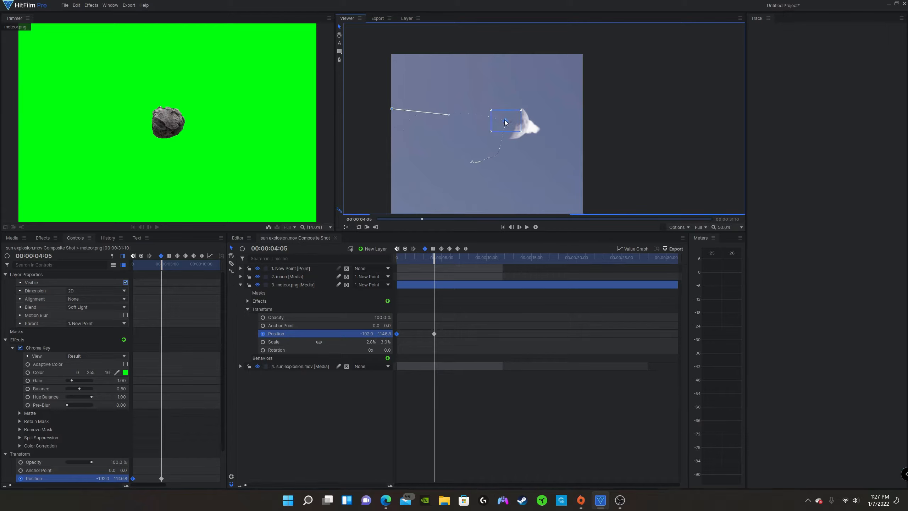
{"action": "scroll", "coordinate": [504, 121], "scroll_direction": "up", "scroll_amount": 8}
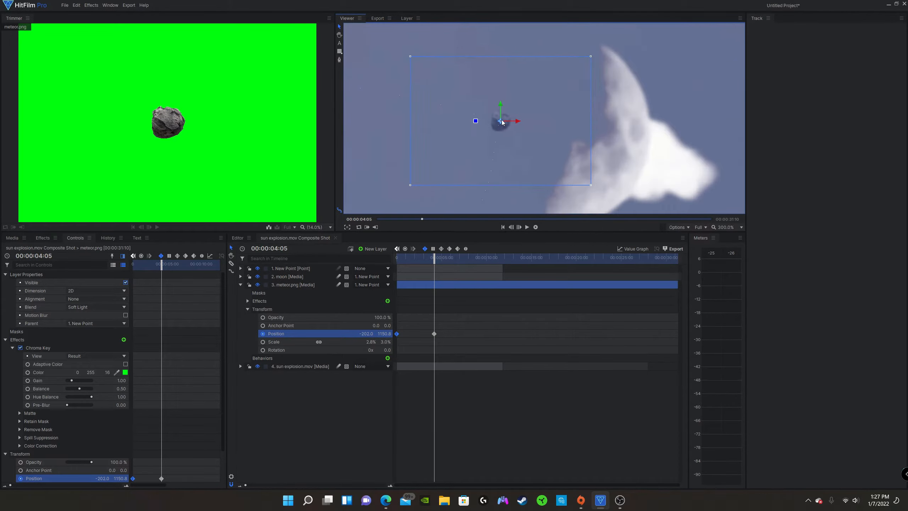
{"action": "scroll", "coordinate": [501, 126], "scroll_direction": "down", "scroll_amount": 1}
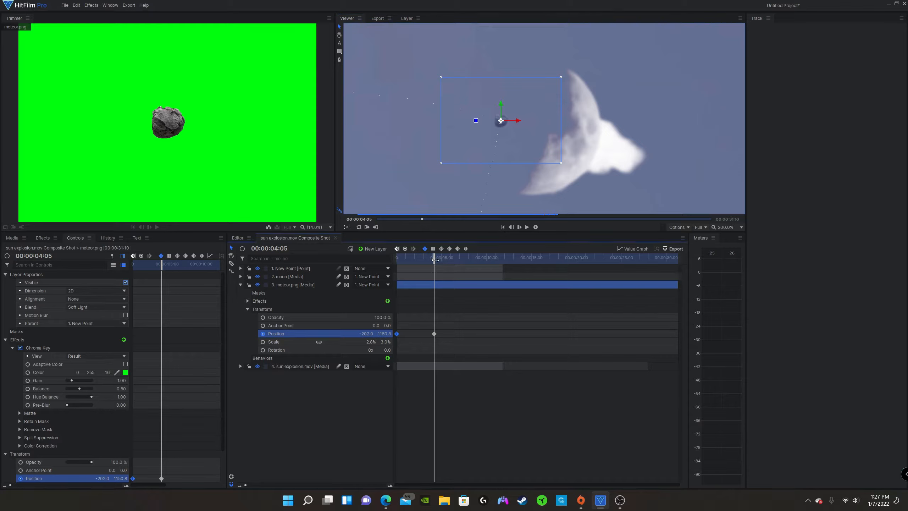
Check the moon's break-up around 00:00:04:09 and shift the meteor's second Position keyframe about half a second later
{"action": "left_click_drag", "start_coordinate": [435, 260], "coordinate": [430, 261]}
{"action": "left_click_drag", "start_coordinate": [430, 262], "coordinate": [437, 261]}
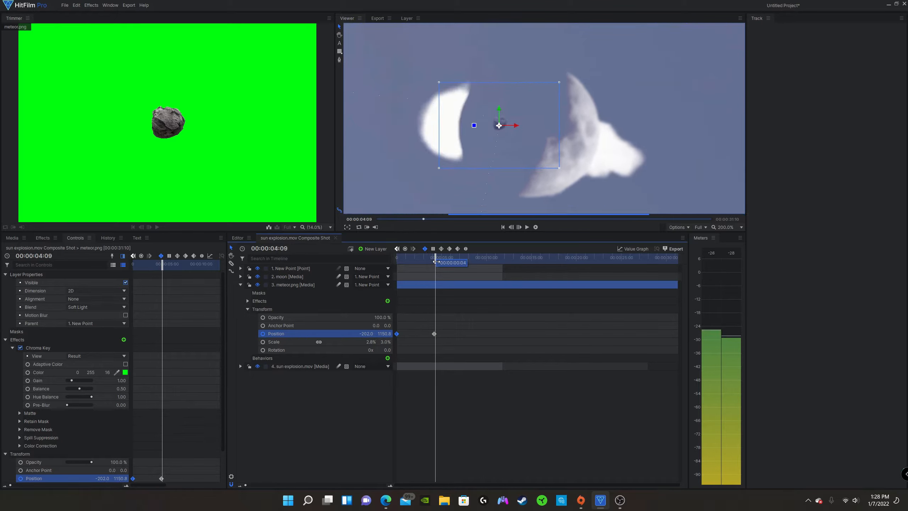
{"action": "left_click_drag", "start_coordinate": [434, 334], "coordinate": [439, 334]}
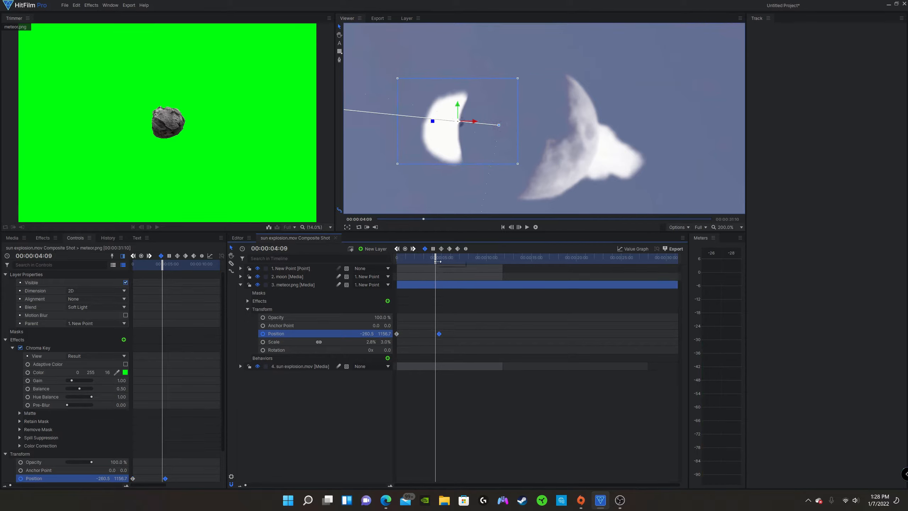
Mirror the moon layer horizontally and shrink it to a scale of about -24.4% by 23.4%
{"action": "mouse_move", "coordinate": [438, 261]}
{"action": "left_mouse_down"}
{"action": "mouse_move", "coordinate": [452, 266]}
{"action": "mouse_move", "coordinate": [426, 271]}
{"action": "left_mouse_up"}
{"action": "scroll", "coordinate": [530, 139], "scroll_direction": "down", "scroll_amount": 3}
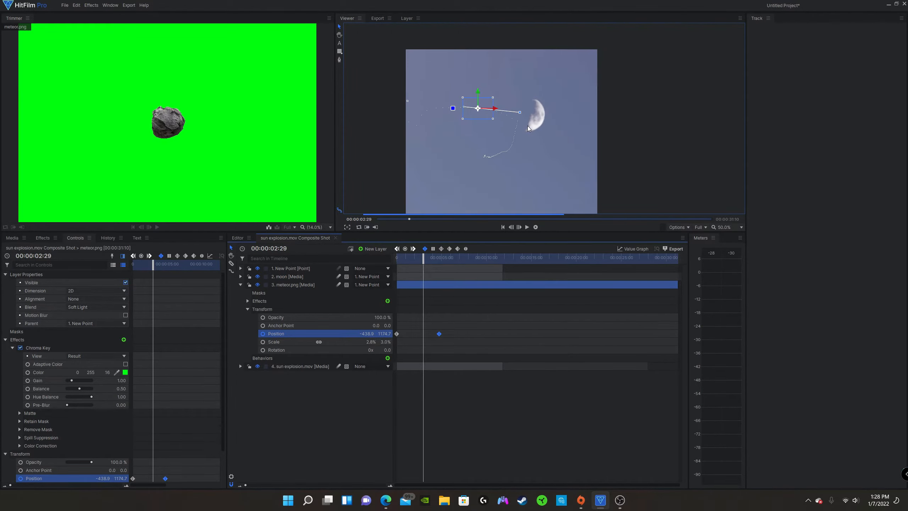
{"action": "scroll", "coordinate": [535, 115], "scroll_direction": "up", "scroll_amount": 3}
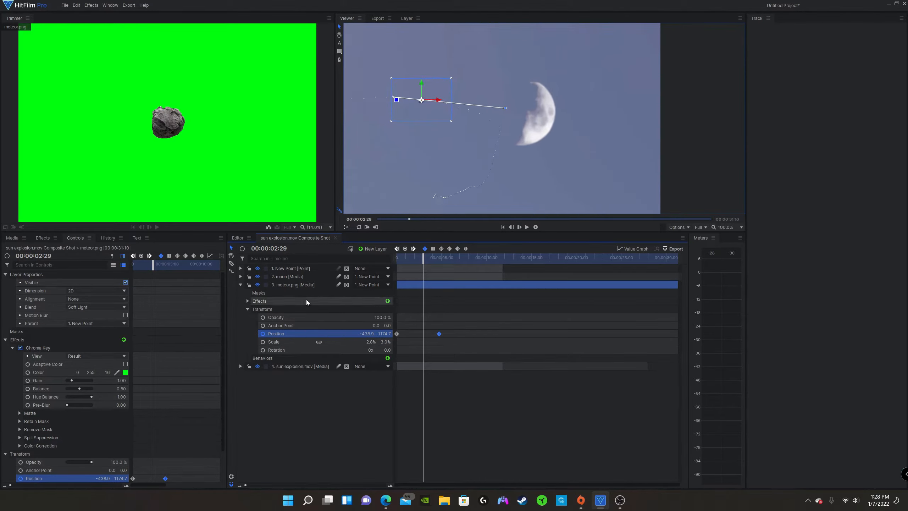
{"action": "left_click", "coordinate": [308, 276]}
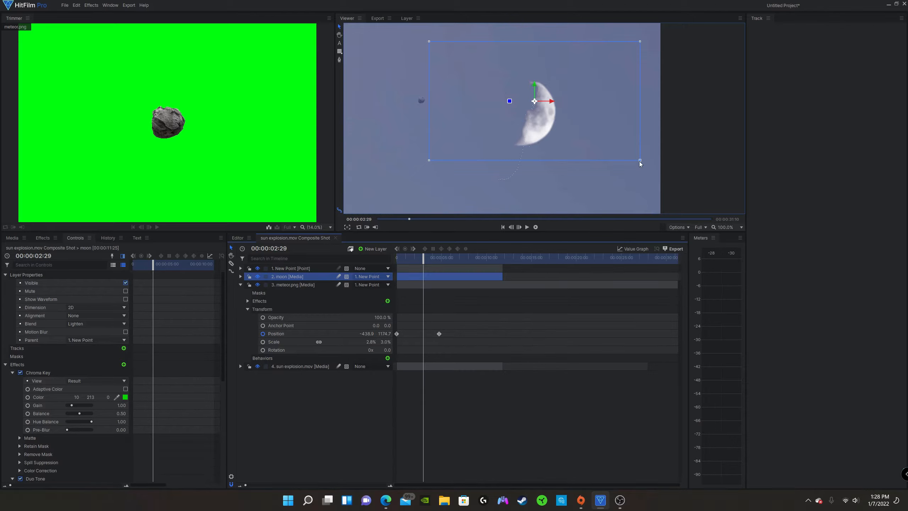
{"action": "left_click_drag", "start_coordinate": [640, 160], "coordinate": [451, 146]}
{"action": "left_click", "coordinate": [346, 393]}
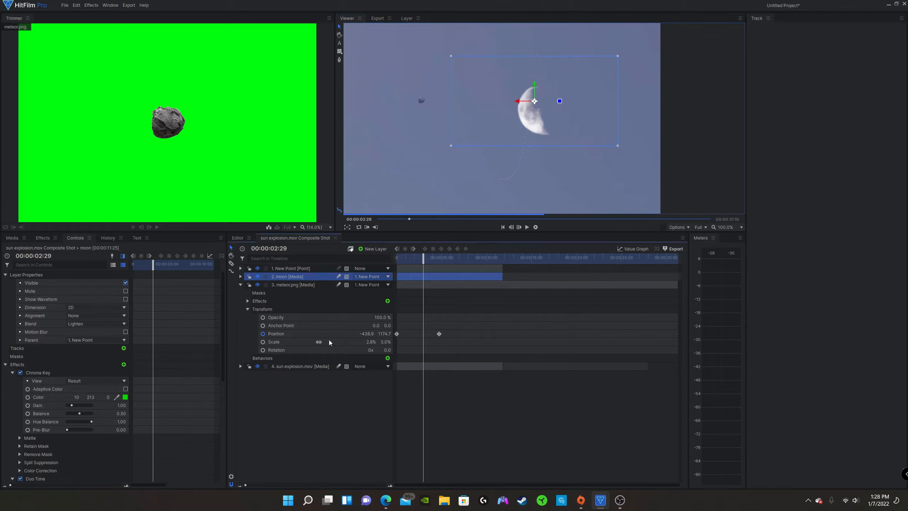
Replace the meteor's second Position keyframe with one at about 00:00:03:00, placing it on the moon at -157.5, 1146.3
{"action": "left_click", "coordinate": [302, 284]}
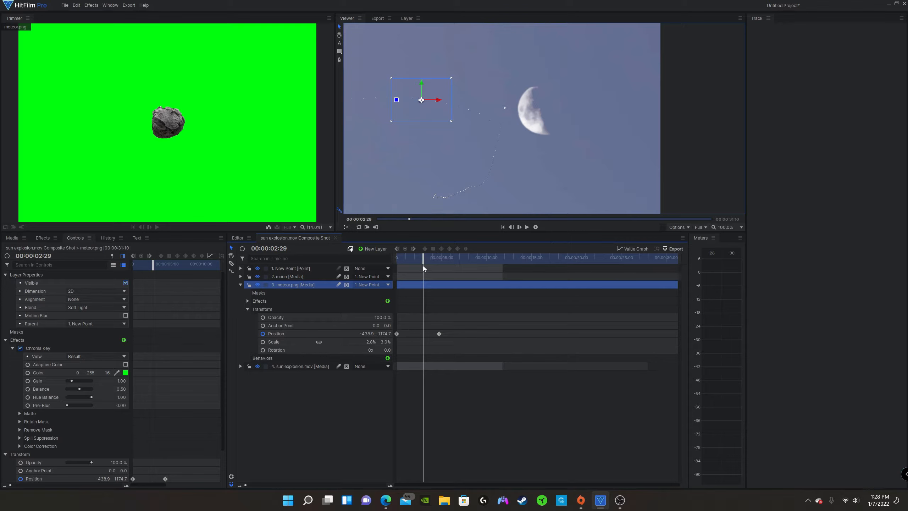
{"action": "mouse_move", "coordinate": [423, 258]}
{"action": "left_mouse_down"}
{"action": "mouse_move", "coordinate": [412, 259]}
{"action": "mouse_move", "coordinate": [425, 261]}
{"action": "left_mouse_up"}
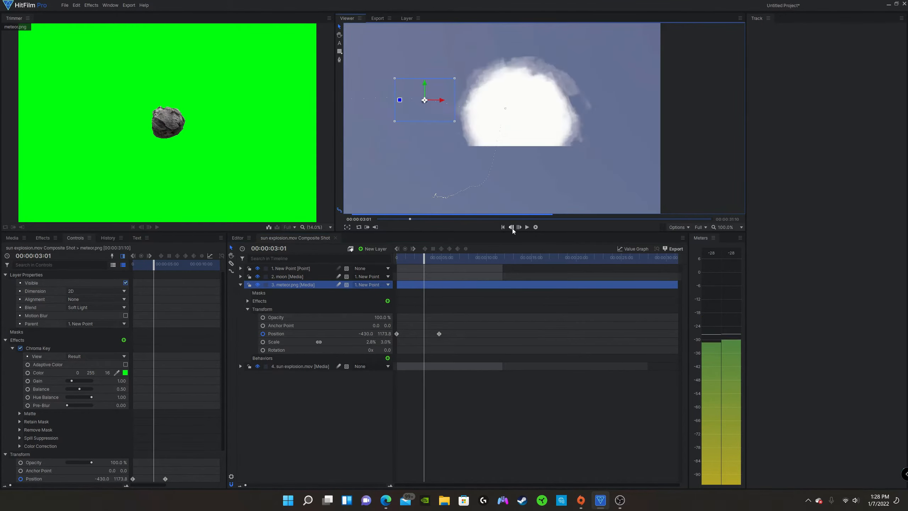
{"action": "left_click", "coordinate": [511, 228]}
{"action": "left_click_drag", "start_coordinate": [439, 334], "coordinate": [423, 333]}
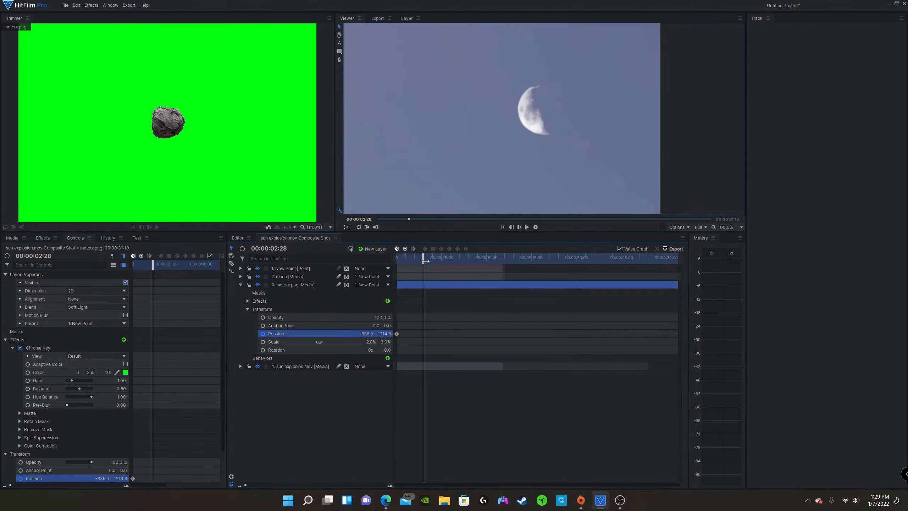
{"action": "left_click_drag", "start_coordinate": [427, 258], "coordinate": [428, 259]}
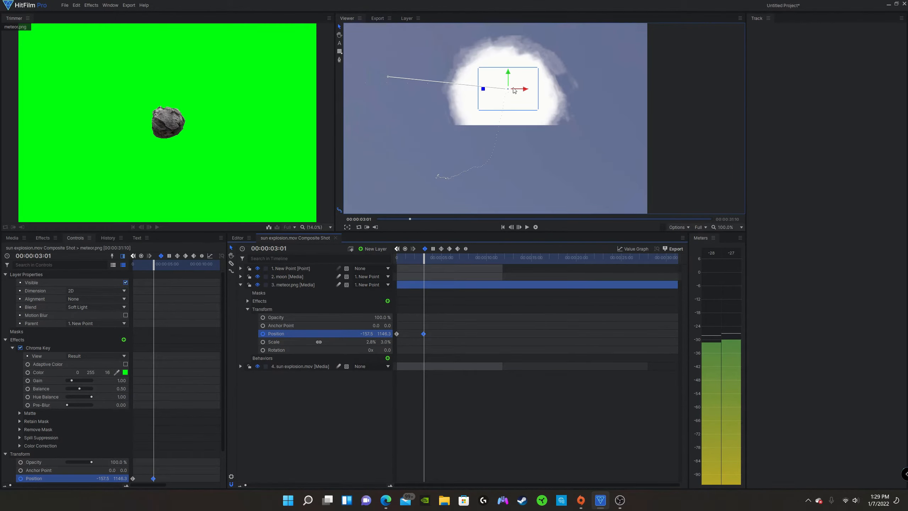
Draw an ellipse mask on the moon layer over the white explosion flash at 00:00:03:03
{"action": "left_click", "coordinate": [314, 277]}
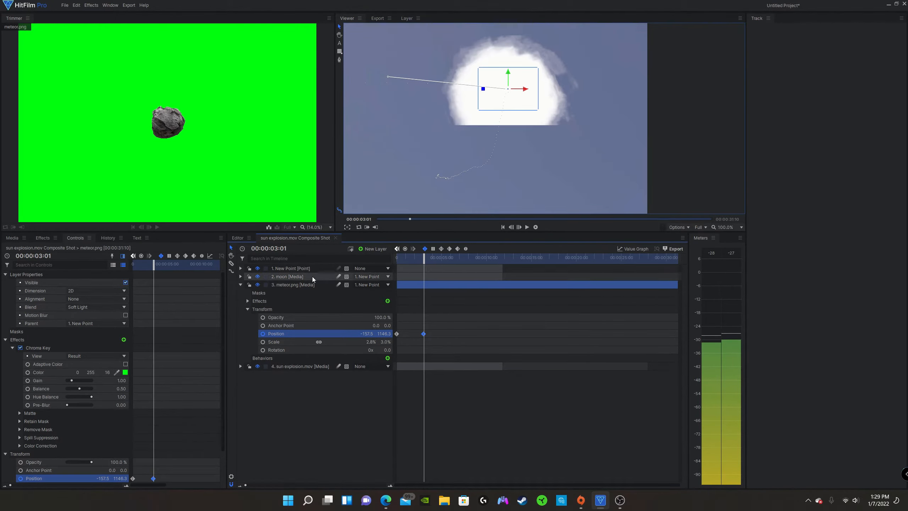
{"action": "left_click_drag", "start_coordinate": [421, 257], "coordinate": [425, 257]}
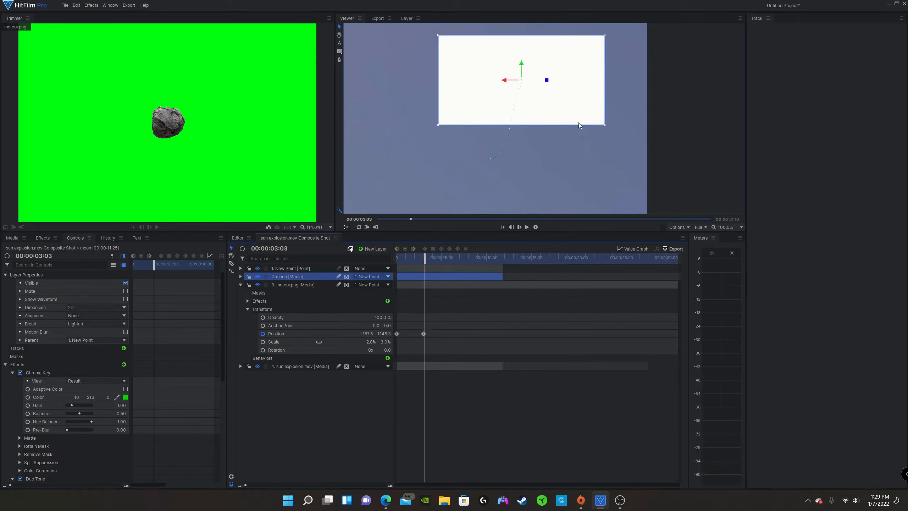
{"action": "left_click", "coordinate": [341, 53]}
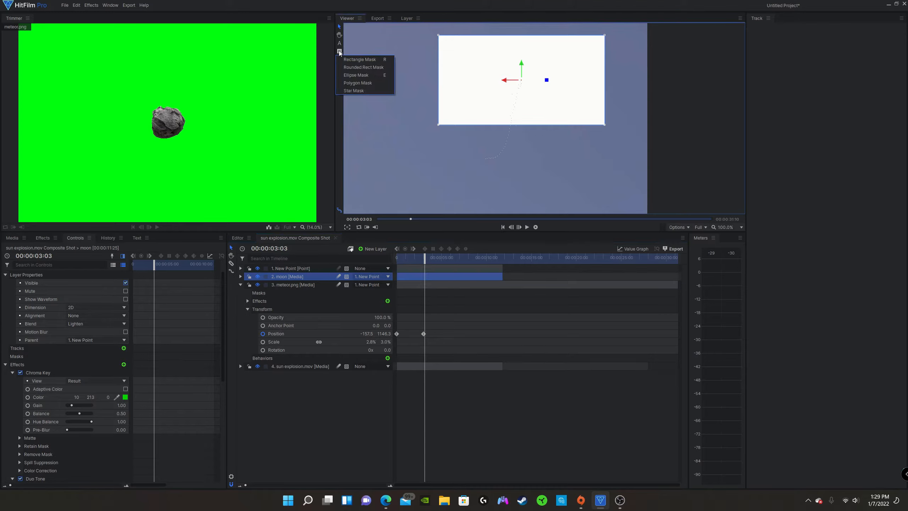
{"action": "left_click", "coordinate": [351, 75]}
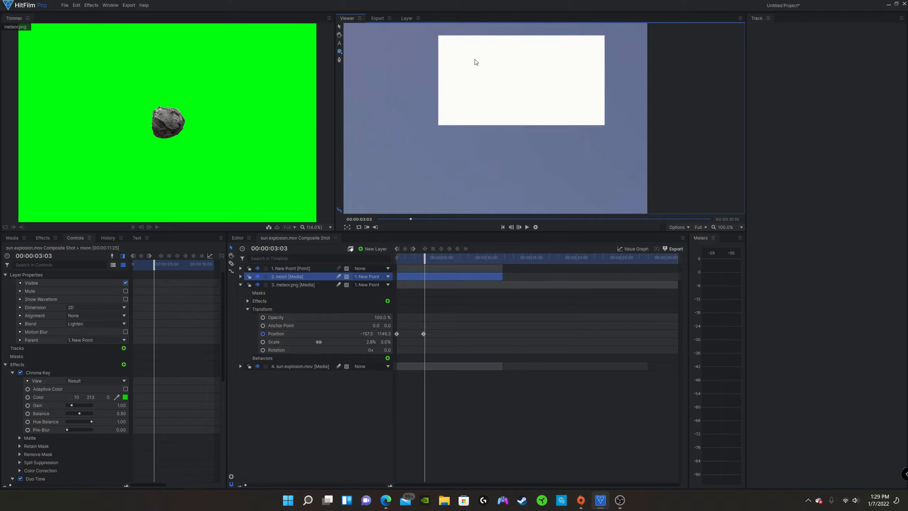
{"action": "left_click_drag", "start_coordinate": [471, 49], "coordinate": [541, 101]}
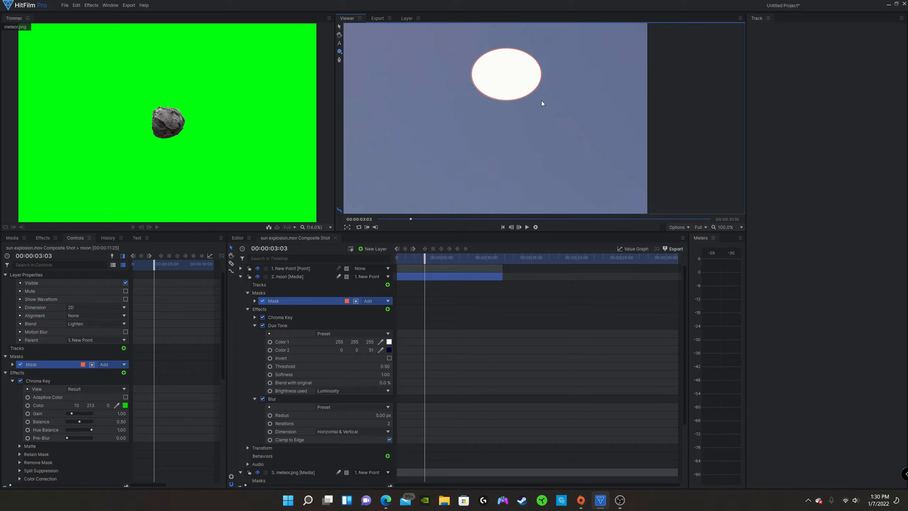
Feather the moon's ellipse mask with a feather strength of about 138 px
{"action": "left_click", "coordinate": [254, 300]}
{"action": "left_click", "coordinate": [262, 308]}
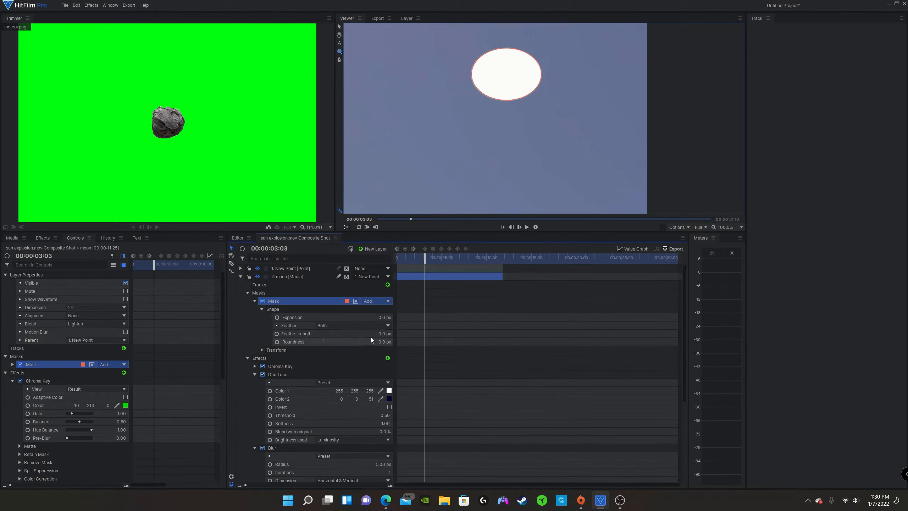
{"action": "left_click_drag", "start_coordinate": [383, 334], "coordinate": [410, 334]}
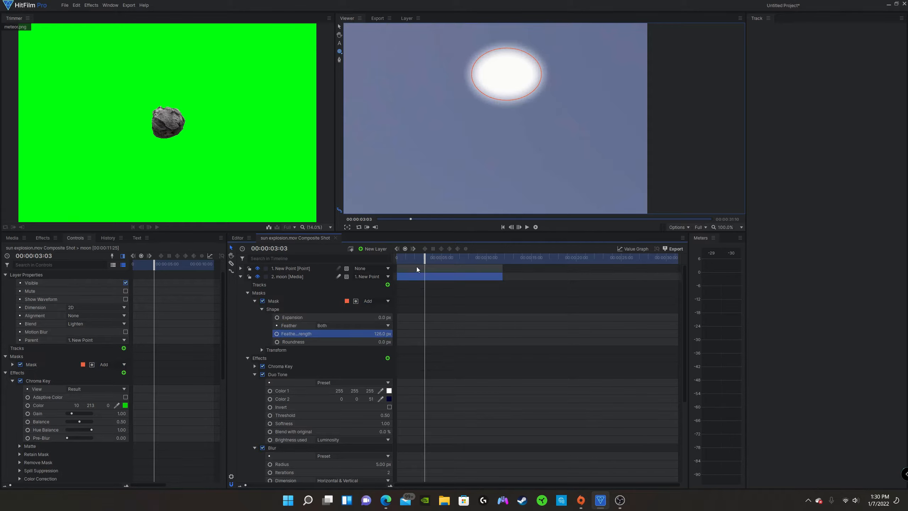
Reposition the ellipse mask over the moon crescent at 00:00:02:24
{"action": "left_click_drag", "start_coordinate": [420, 260], "coordinate": [420, 262]}
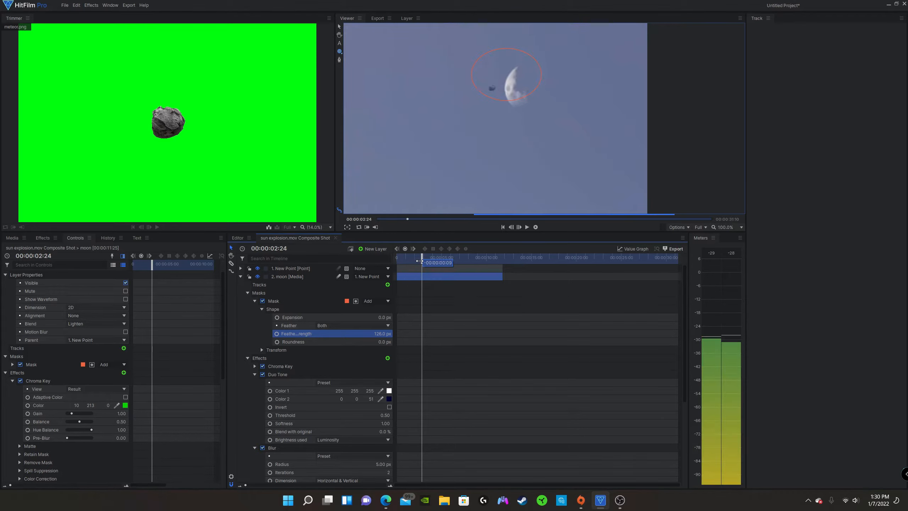
{"action": "scroll", "coordinate": [495, 60], "scroll_direction": "down", "scroll_amount": 4}
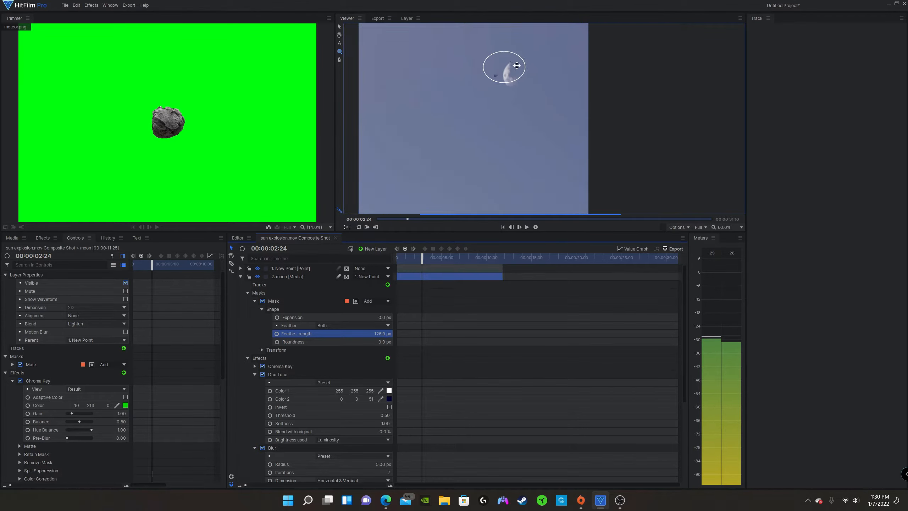
{"action": "scroll", "coordinate": [518, 72], "scroll_direction": "up", "scroll_amount": 4}
{"action": "left_click_drag", "start_coordinate": [495, 73], "coordinate": [503, 78]}
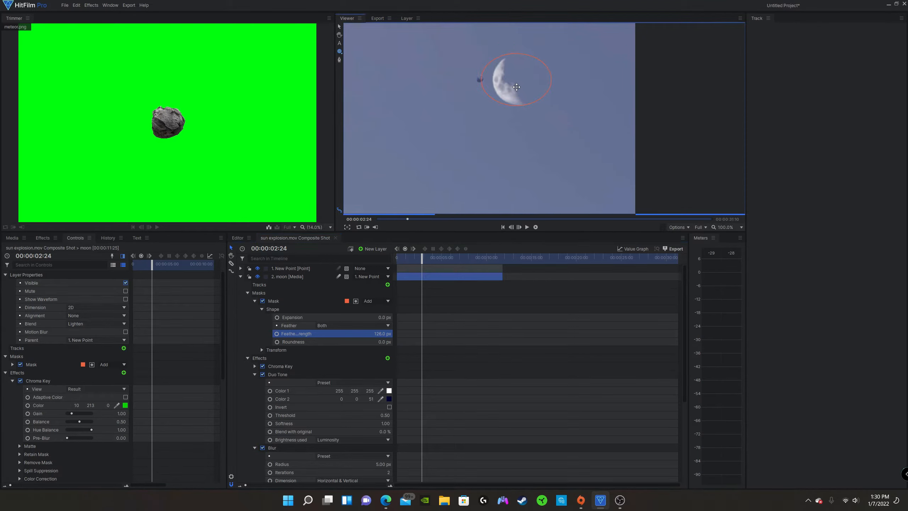
Examine the masked moon frame by frame from 00:00:02:29 to 00:00:03:01, where the explosion flash starts
{"action": "mouse_move", "coordinate": [423, 259]}
{"action": "left_mouse_down"}
{"action": "mouse_move", "coordinate": [440, 261]}
{"action": "mouse_move", "coordinate": [404, 264]}
{"action": "mouse_move", "coordinate": [457, 266]}
{"action": "mouse_move", "coordinate": [423, 272]}
{"action": "left_mouse_up"}
{"action": "scroll", "coordinate": [518, 67], "scroll_direction": "up", "scroll_amount": 1}
{"action": "left_click", "coordinate": [339, 30]}
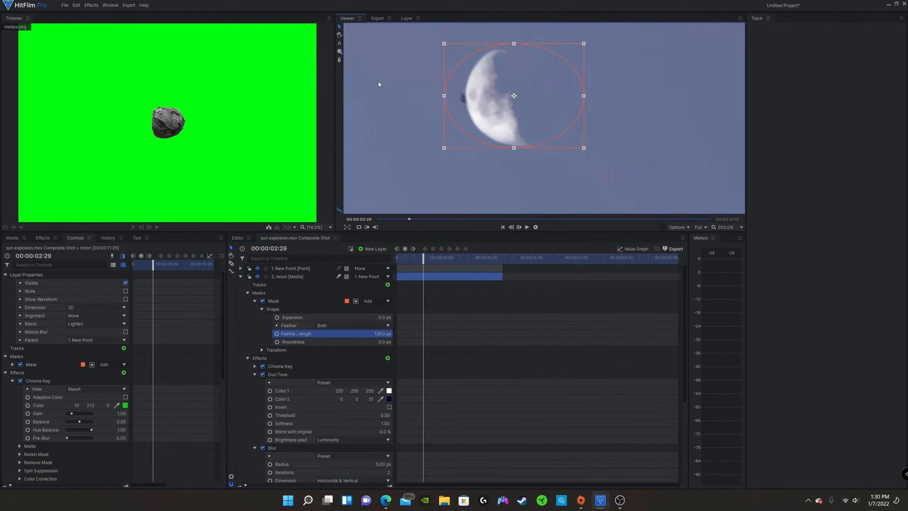
{"action": "left_click", "coordinate": [519, 228]}
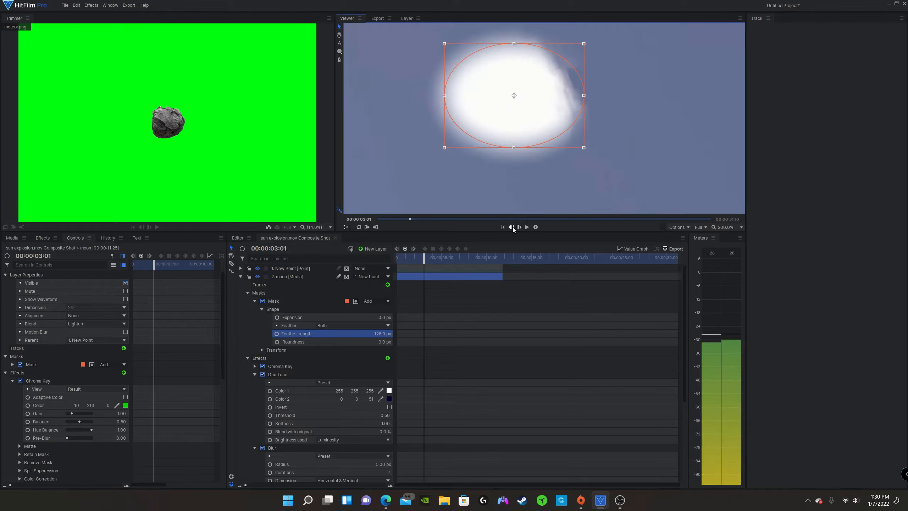
{"action": "left_click", "coordinate": [513, 228]}
{"action": "left_click", "coordinate": [512, 227]}
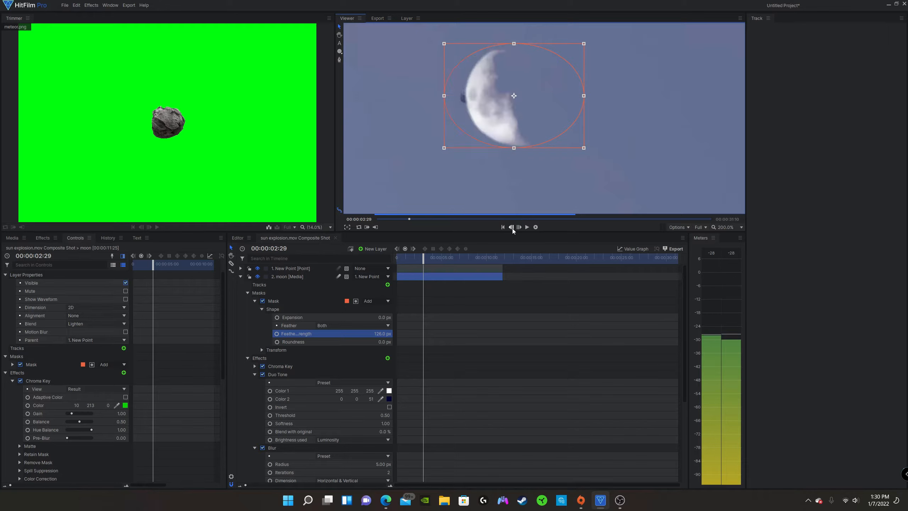
{"action": "left_click", "coordinate": [519, 227]}
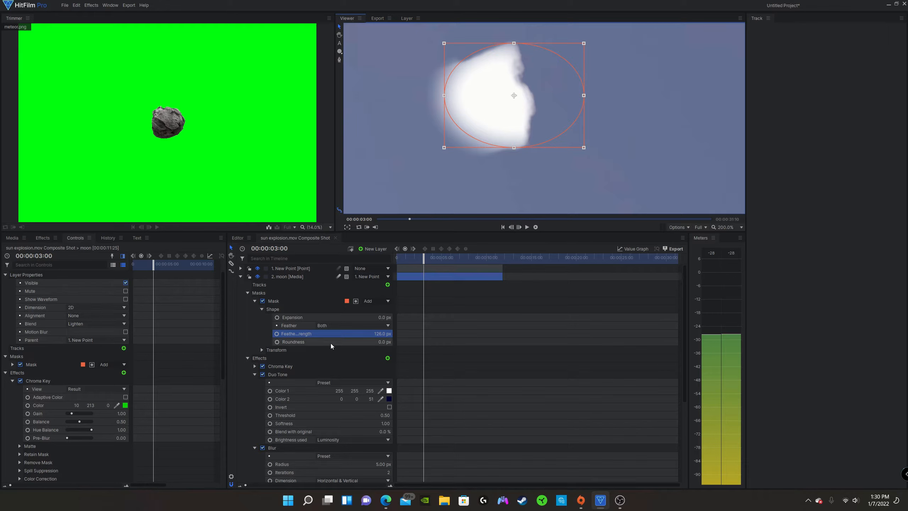
Set the moon layer's rotation to 17° and compare the frames around 00:00:03:00
{"action": "left_click", "coordinate": [247, 293]}
{"action": "left_click", "coordinate": [247, 279]}
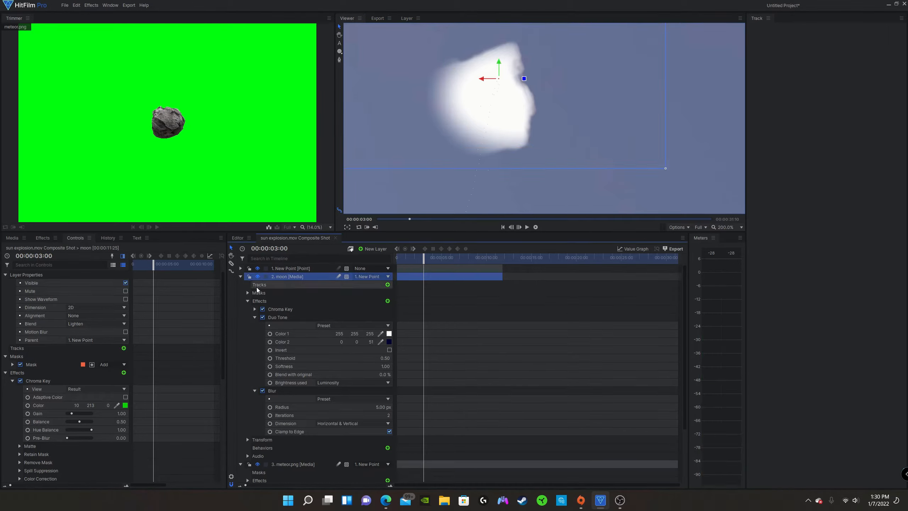
{"action": "left_click", "coordinate": [247, 301]}
{"action": "left_click", "coordinate": [247, 309]}
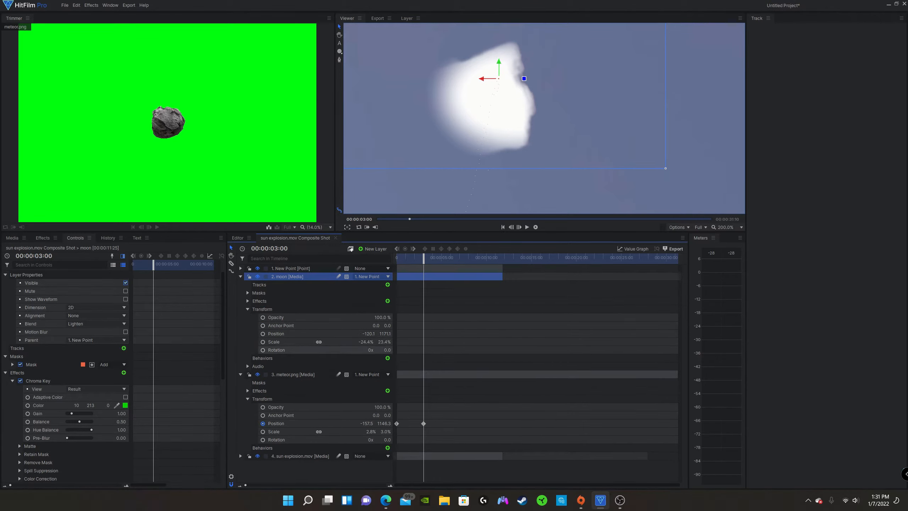
{"action": "left_click_drag", "start_coordinate": [386, 350], "coordinate": [404, 350]}
{"action": "left_click", "coordinate": [511, 227]}
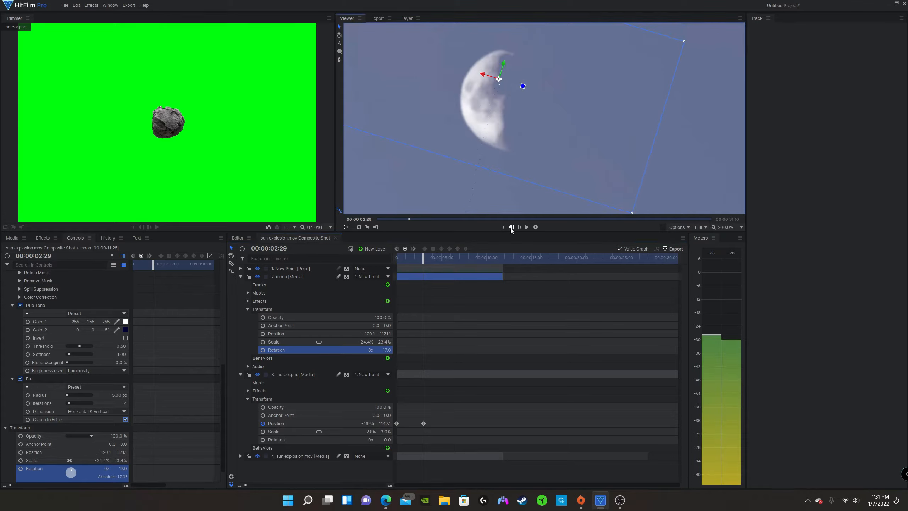
{"action": "left_click", "coordinate": [512, 227]}
{"action": "left_click", "coordinate": [519, 227]}
{"action": "left_click", "coordinate": [519, 227]}
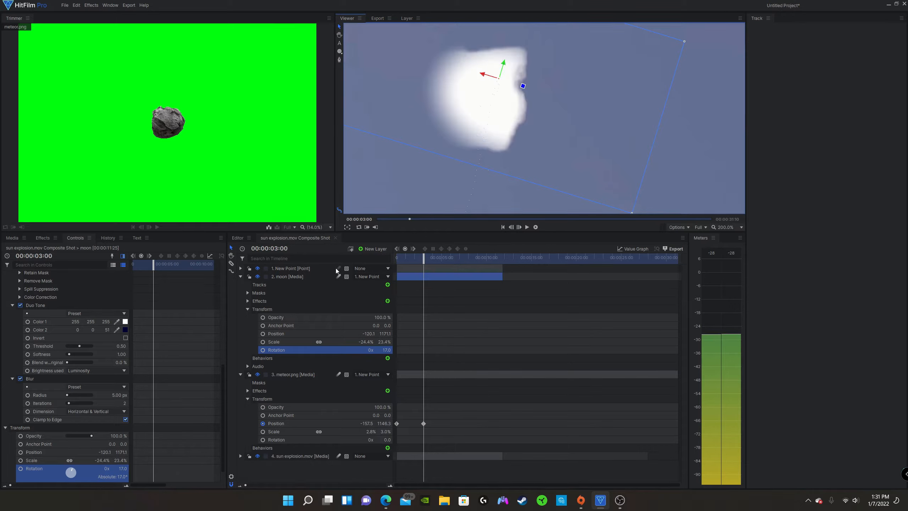
Collapse the moon and meteor layers, then find the Blur effect and apply it to the meteor layer at 00:00:02:25
{"action": "left_click", "coordinate": [240, 276]}
{"action": "left_click", "coordinate": [240, 284]}
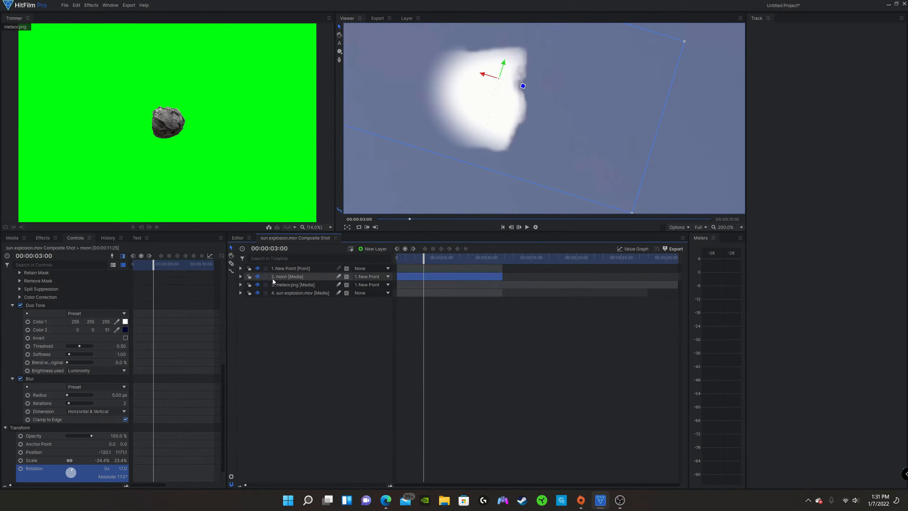
{"action": "left_click", "coordinate": [273, 283]}
{"action": "left_click_drag", "start_coordinate": [426, 257], "coordinate": [422, 257]}
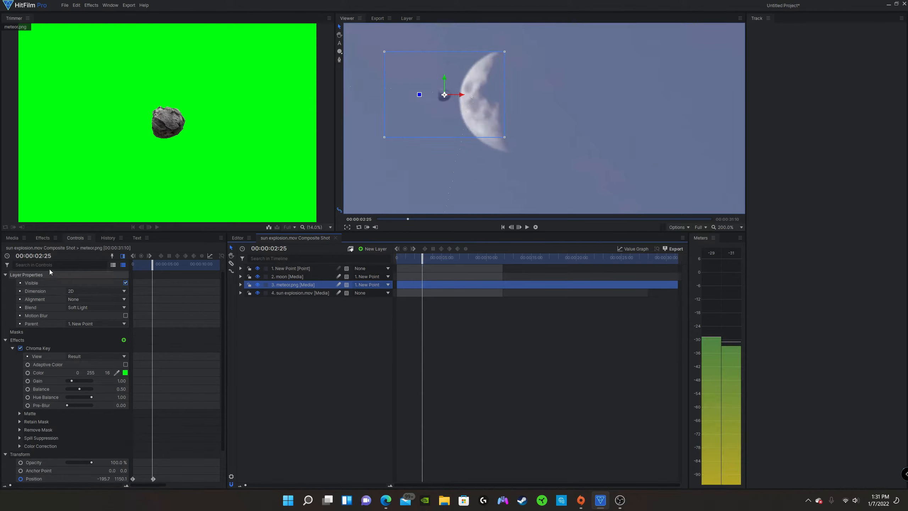
{"action": "left_click", "coordinate": [39, 240]}
{"action": "left_click_drag", "start_coordinate": [32, 251], "coordinate": [5, 253]}
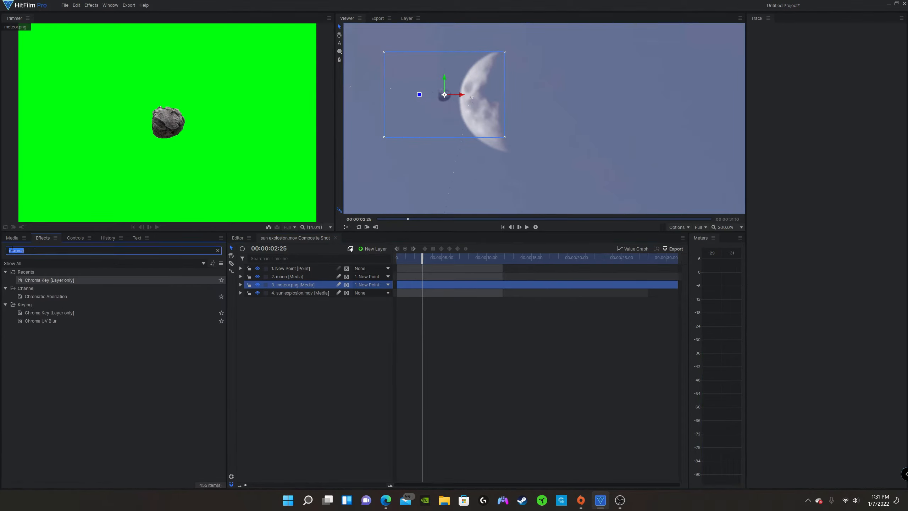
{"action": "type", "text": "blur"}
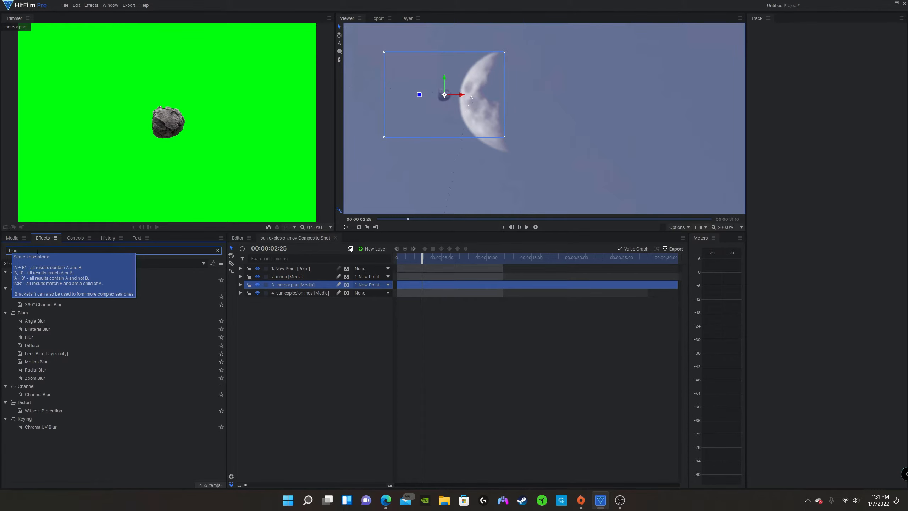
{"action": "left_click_drag", "start_coordinate": [28, 280], "coordinate": [224, 293]}
{"action": "left_click_drag", "start_coordinate": [287, 284], "coordinate": [287, 287]}
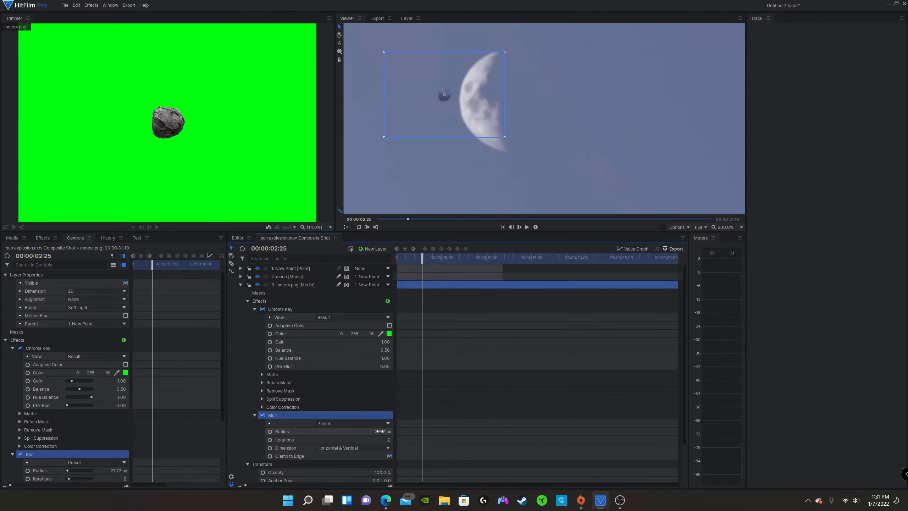
Set the meteor's Blur radius to 44 px and check its softness against the moon
{"action": "type", "text": "7"}
{"action": "key", "text": "Return"}
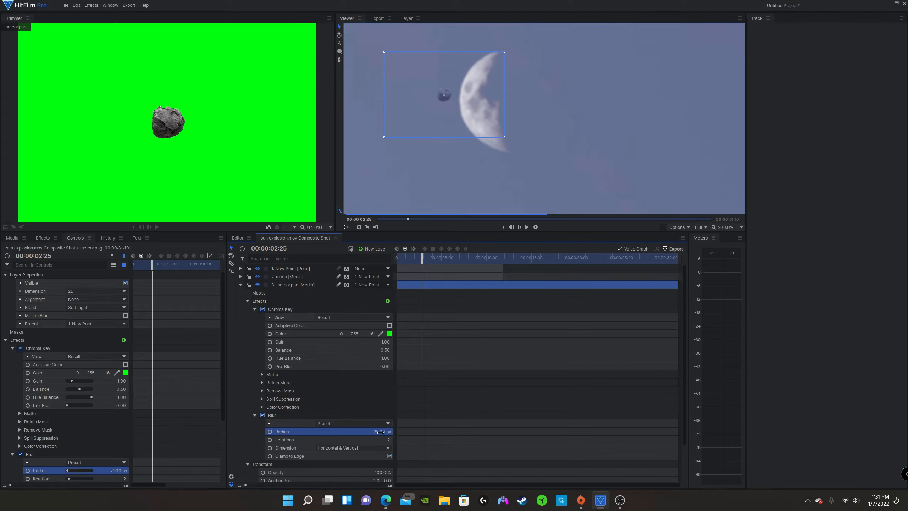
{"action": "left_click_drag", "start_coordinate": [376, 432], "coordinate": [378, 432]}
{"action": "scroll", "coordinate": [473, 80], "scroll_direction": "down", "scroll_amount": 5}
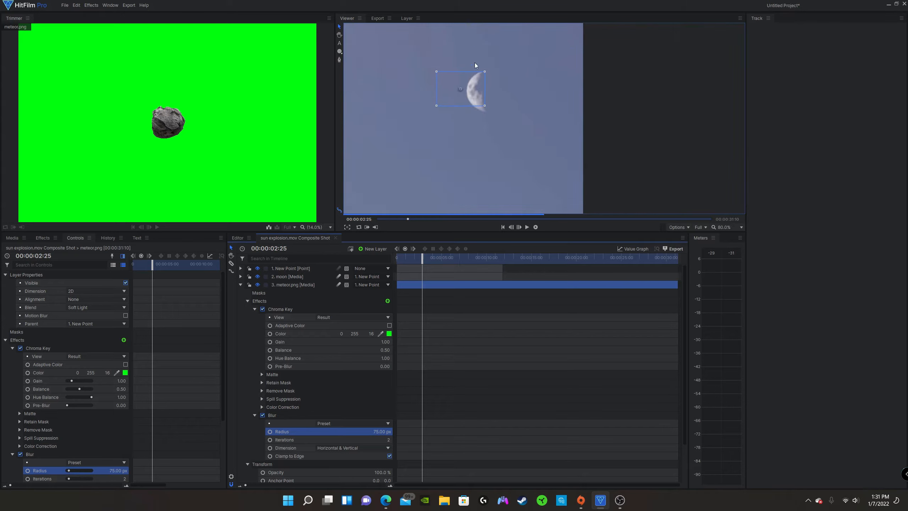
{"action": "left_click", "coordinate": [302, 333]}
{"action": "scroll", "coordinate": [476, 79], "scroll_direction": "up", "scroll_amount": 3}
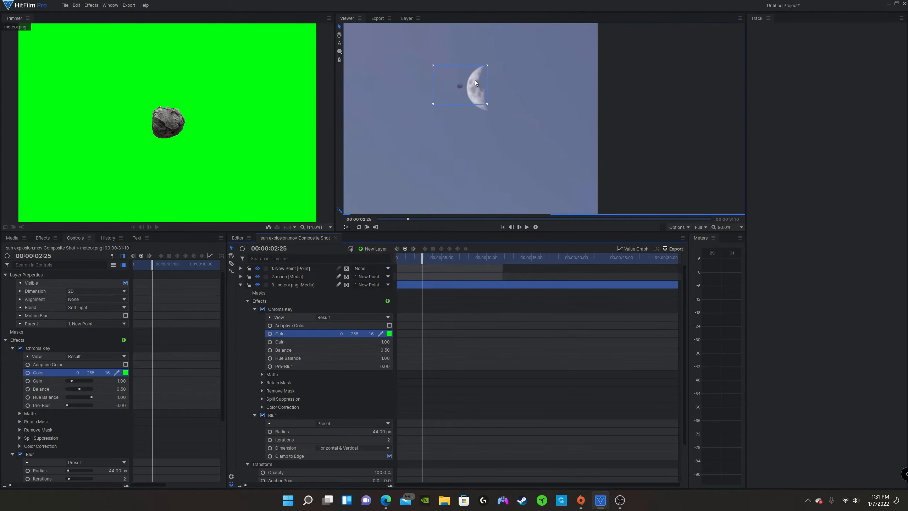
{"action": "scroll", "coordinate": [471, 87], "scroll_direction": "down", "scroll_amount": 5}
{"action": "scroll", "coordinate": [501, 55], "scroll_direction": "up", "scroll_amount": 2}
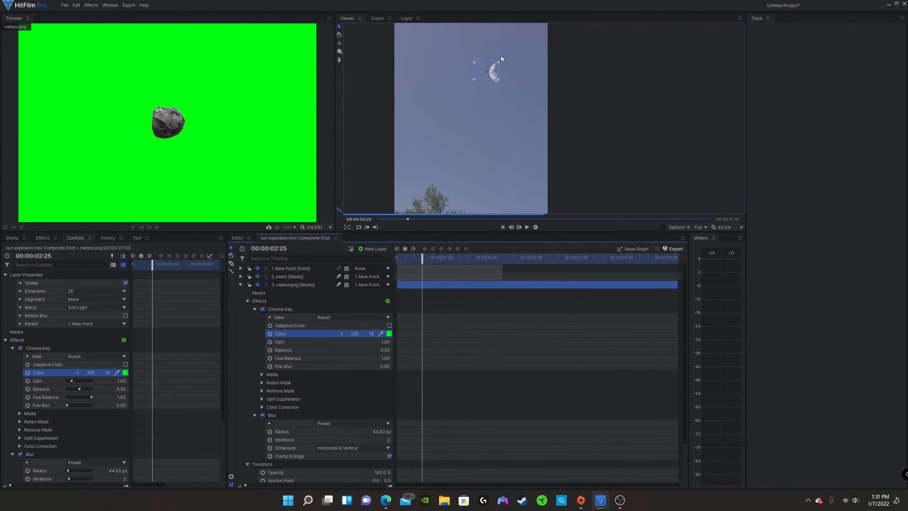
Collapse the meteor layer and examine the exploding moon up close at 00:00:04:16
{"action": "left_click", "coordinate": [240, 285]}
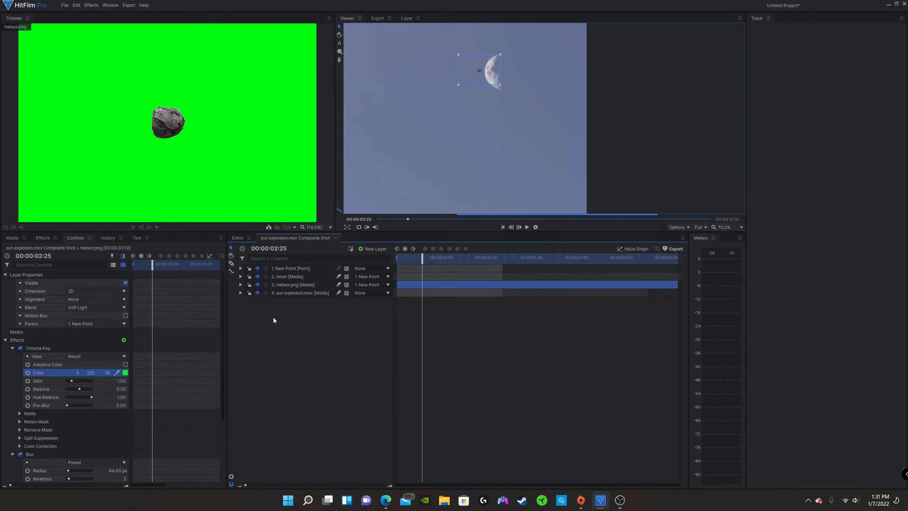
{"action": "left_click_drag", "start_coordinate": [422, 259], "coordinate": [437, 266]}
{"action": "scroll", "coordinate": [503, 71], "scroll_direction": "up", "scroll_amount": 1}
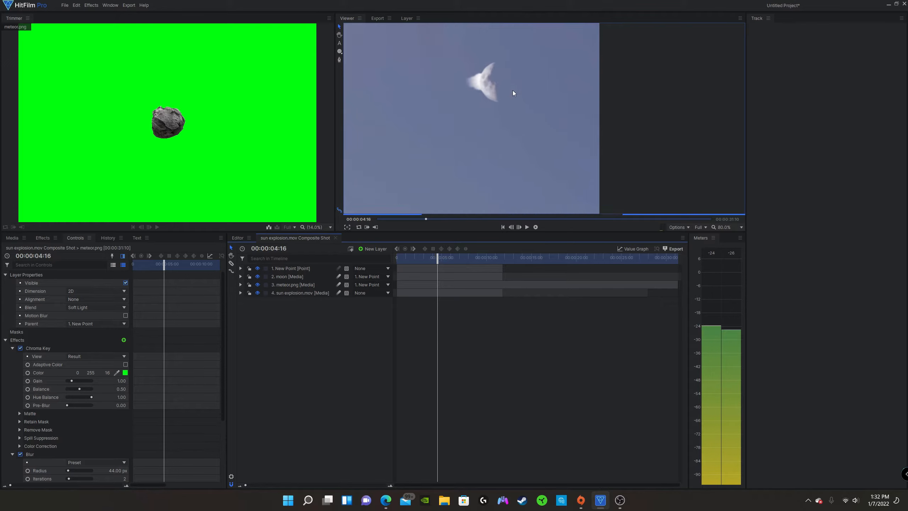
{"action": "scroll", "coordinate": [513, 90], "scroll_direction": "up", "scroll_amount": 1}
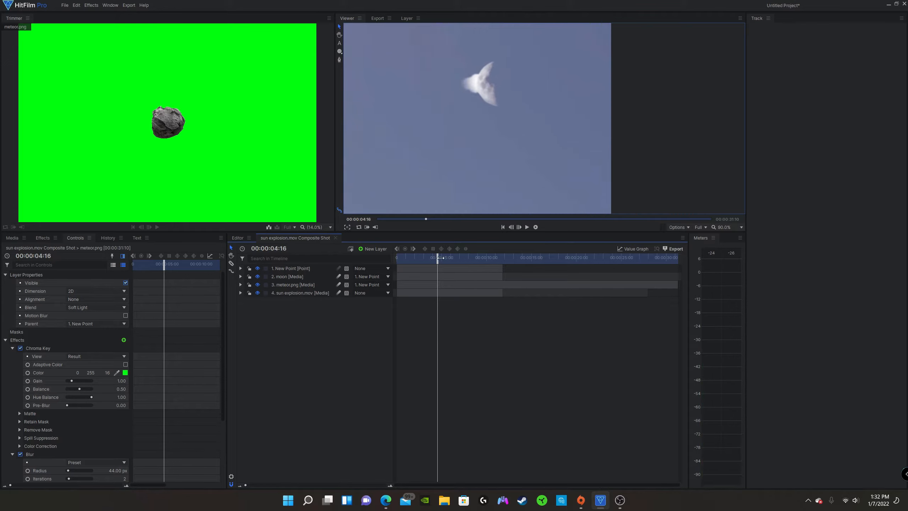
Keyframe the meteor's position at 00:00:04:11 on the second crescent beside the moon, at about -12, 1117
{"action": "left_click_drag", "start_coordinate": [440, 257], "coordinate": [439, 259]}
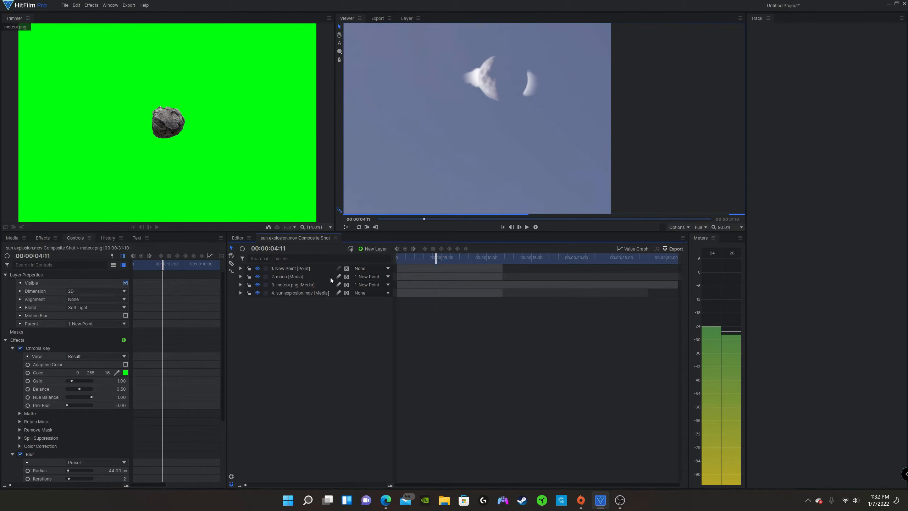
{"action": "left_click", "coordinate": [323, 284]}
{"action": "left_click", "coordinate": [240, 284]}
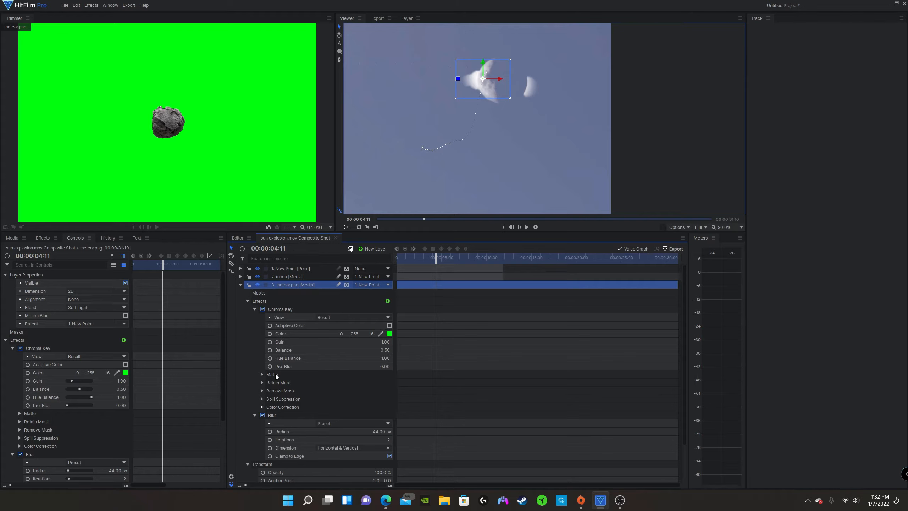
{"action": "scroll", "coordinate": [276, 374], "scroll_direction": "down", "scroll_amount": 2}
{"action": "left_click", "coordinate": [282, 447]}
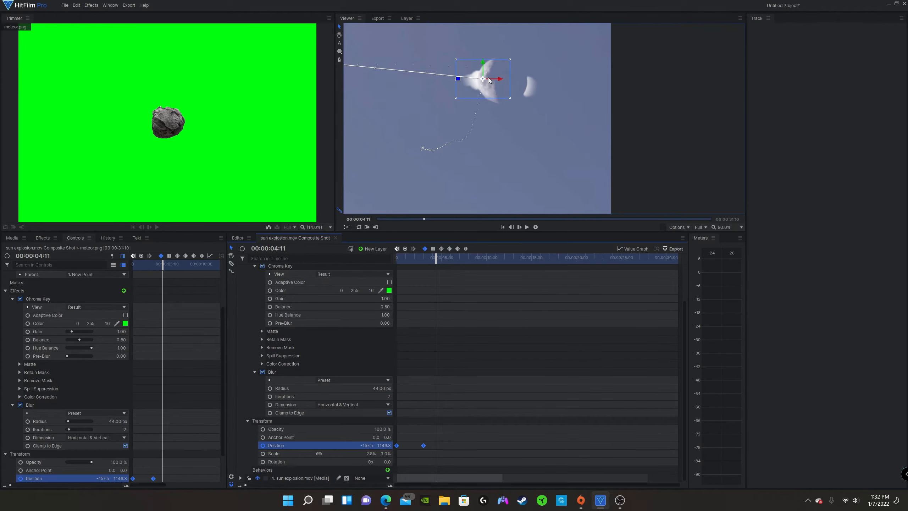
{"action": "left_click", "coordinate": [500, 85]}
{"action": "left_click_drag", "start_coordinate": [500, 85], "coordinate": [531, 87]}
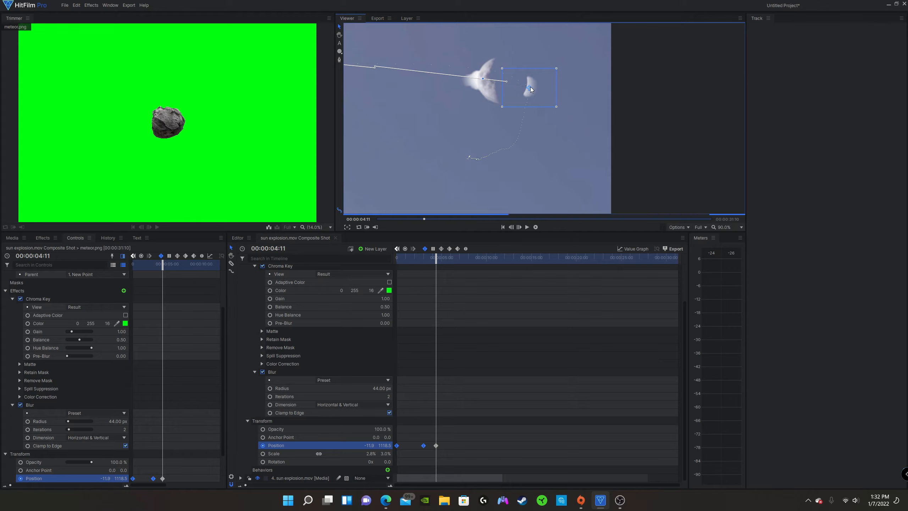
{"action": "left_click", "coordinate": [530, 90]}
Add a meteor position keyframe beyond the frame's right edge at about 277, 1100, and retime it to just past the moon clip's end
{"action": "left_click_drag", "start_coordinate": [437, 261], "coordinate": [441, 262]}
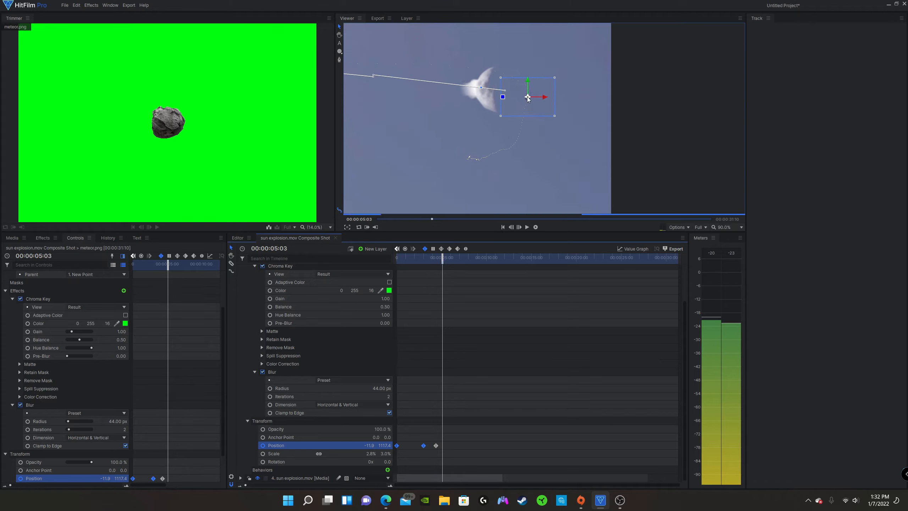
{"action": "left_click_drag", "start_coordinate": [528, 120], "coordinate": [539, 120]}
{"action": "left_click_drag", "start_coordinate": [619, 103], "coordinate": [620, 103]}
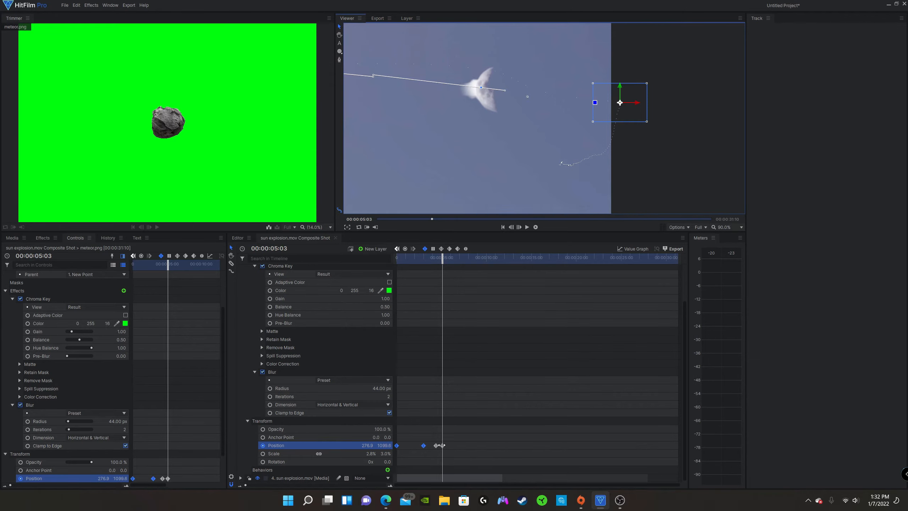
{"action": "left_click_drag", "start_coordinate": [442, 446], "coordinate": [507, 445]}
Check the slowed meteor path around 00:00:05:24 at several magnifications and collapse the meteor layer
{"action": "left_click_drag", "start_coordinate": [442, 259], "coordinate": [454, 282]}
{"action": "scroll", "coordinate": [577, 70], "scroll_direction": "down", "scroll_amount": 1}
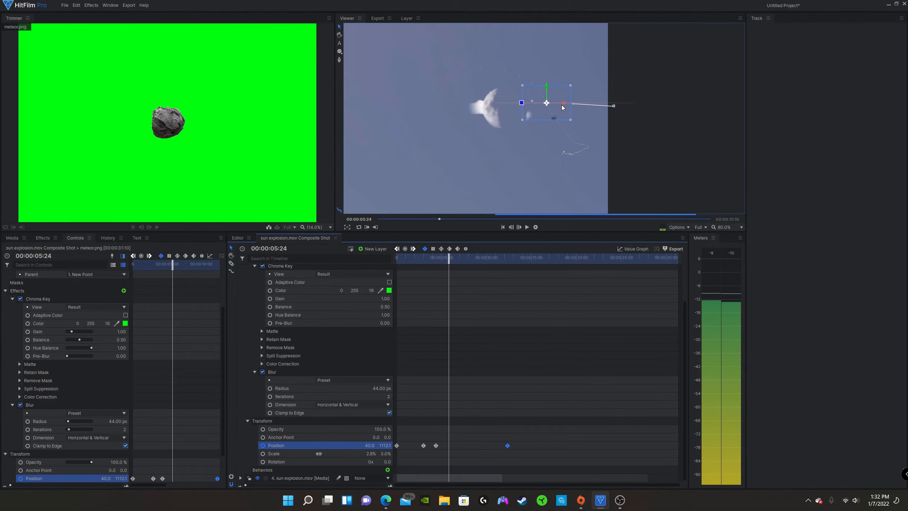
{"action": "scroll", "coordinate": [562, 105], "scroll_direction": "down", "scroll_amount": 3}
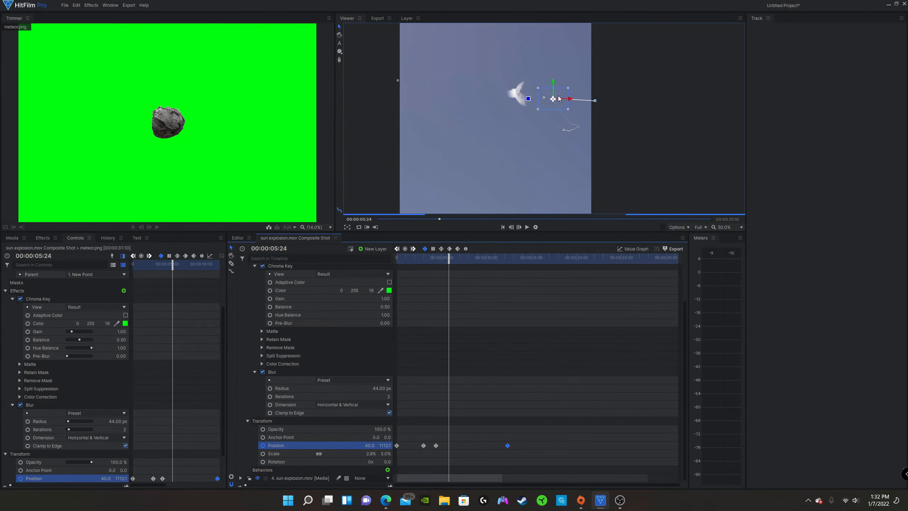
{"action": "scroll", "coordinate": [558, 98], "scroll_direction": "up", "scroll_amount": 1}
{"action": "scroll", "coordinate": [557, 79], "scroll_direction": "up", "scroll_amount": 3}
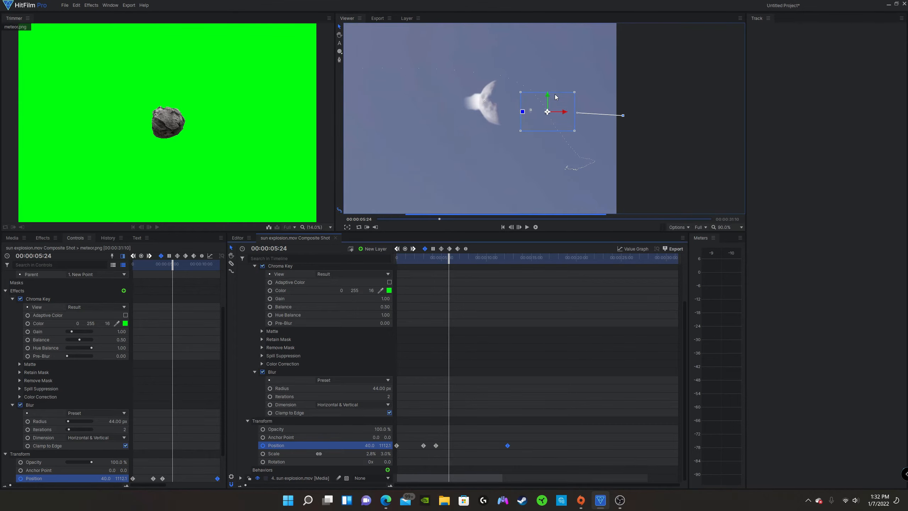
{"action": "scroll", "coordinate": [253, 281], "scroll_direction": "up", "scroll_amount": 3}
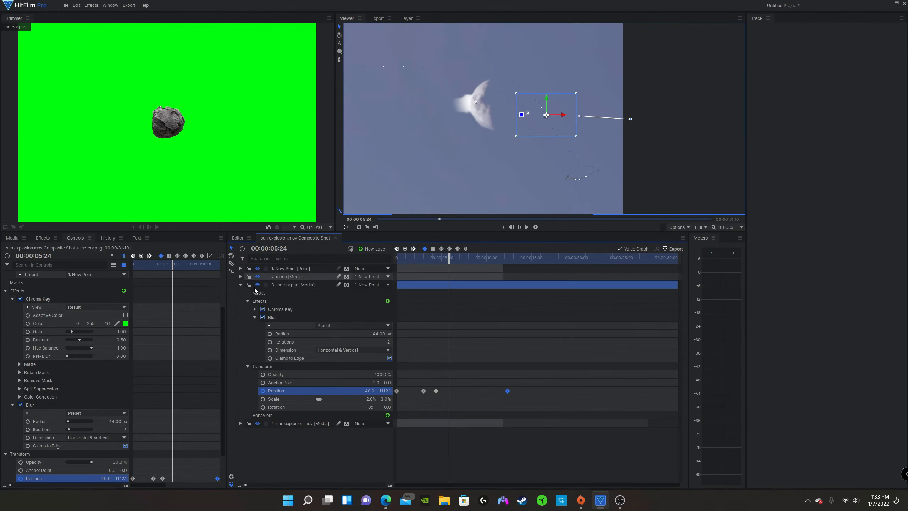
{"action": "left_click", "coordinate": [240, 284]}
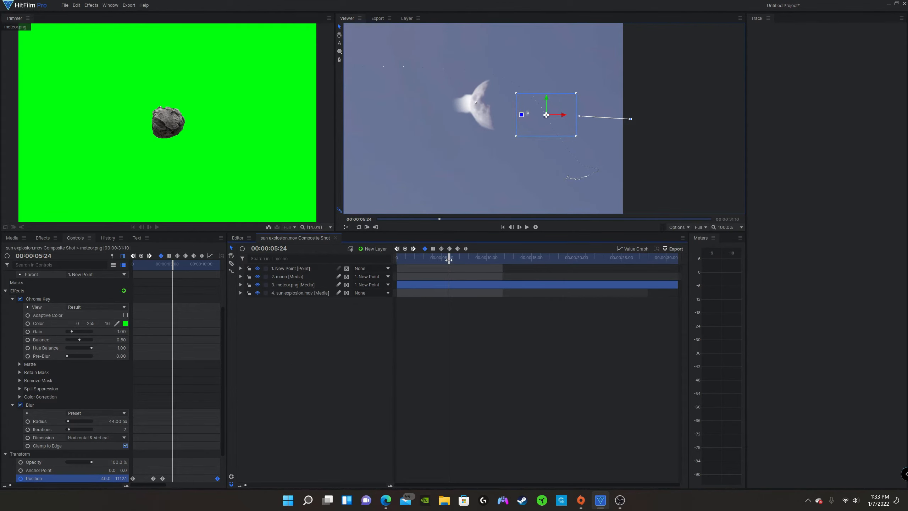
Play the meteor leaving the moon in close-up from 00:00:03:11 to 00:00:03:28
{"action": "left_click_drag", "start_coordinate": [448, 258], "coordinate": [427, 265]}
{"action": "scroll", "coordinate": [513, 75], "scroll_direction": "up", "scroll_amount": 1}
{"action": "scroll", "coordinate": [514, 75], "scroll_direction": "up", "scroll_amount": 1}
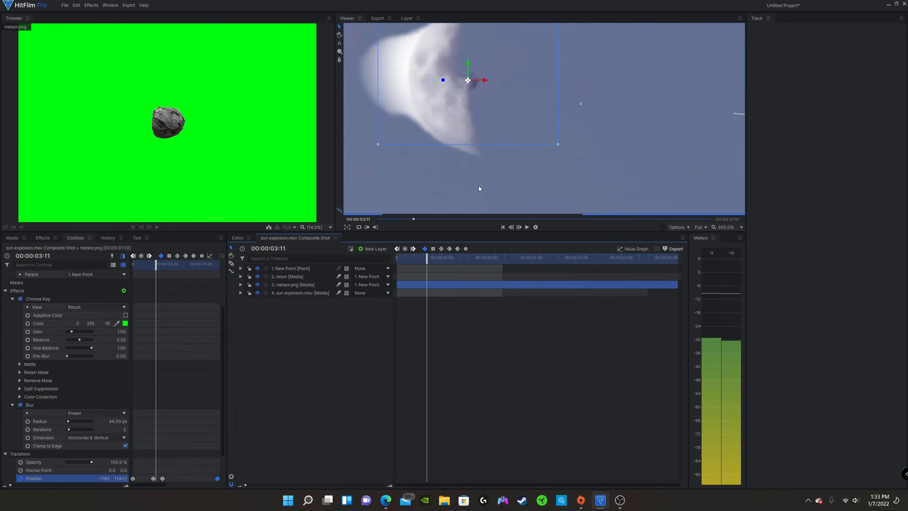
{"action": "key", "text": "Right"}
{"action": "key", "text": "space"}
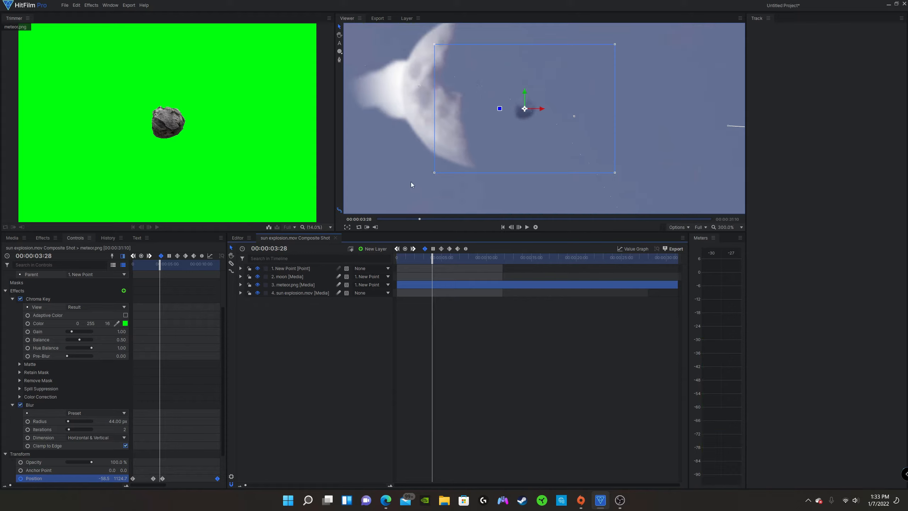
{"action": "scroll", "coordinate": [510, 109], "scroll_direction": "down", "scroll_amount": 1}
Set the moon layer's blend mode to Normal
{"action": "left_click", "coordinate": [288, 284]}
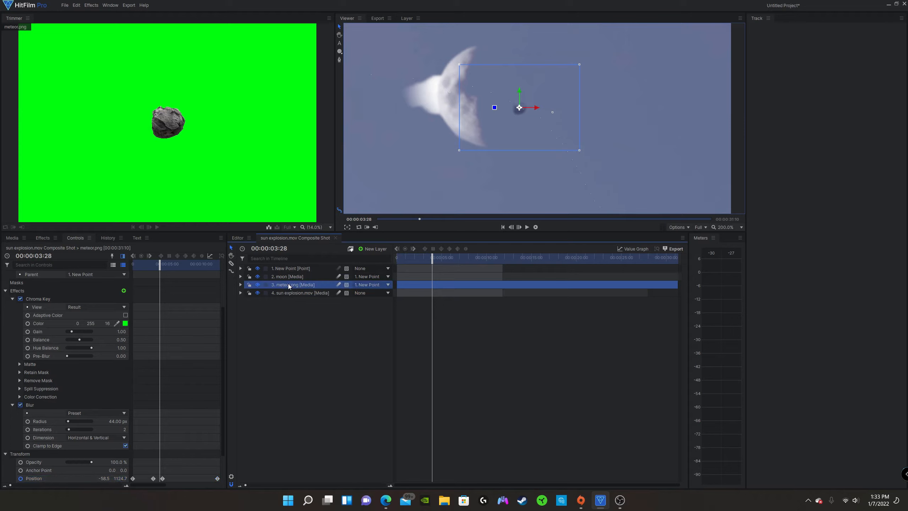
{"action": "left_click", "coordinate": [285, 278]}
{"action": "left_click", "coordinate": [284, 285]}
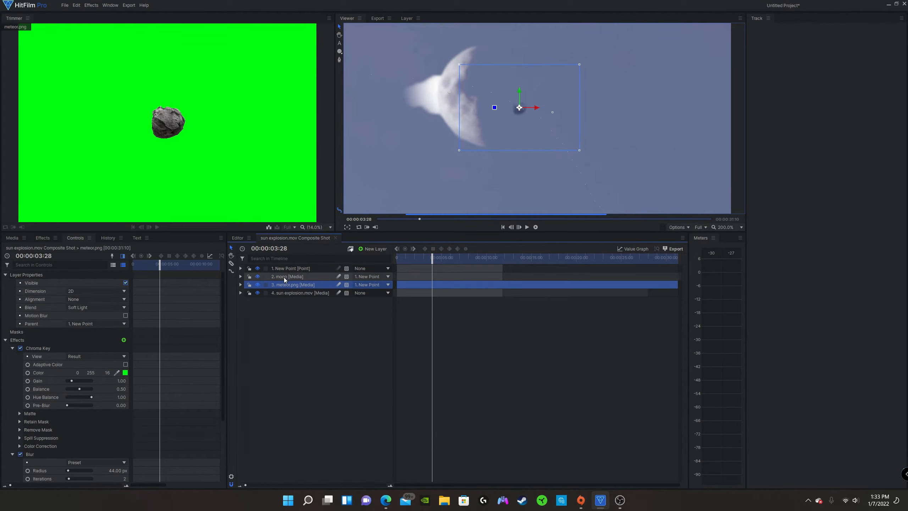
{"action": "left_click", "coordinate": [284, 277]}
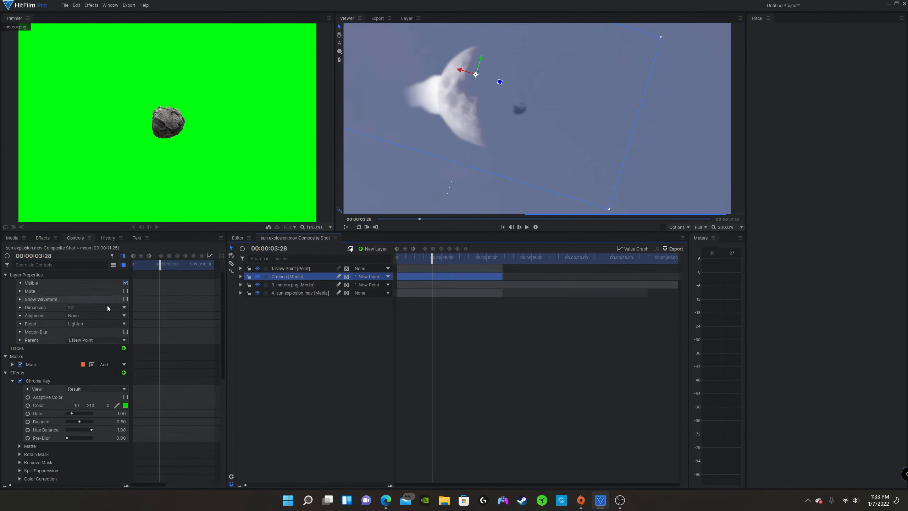
{"action": "left_click", "coordinate": [91, 325]}
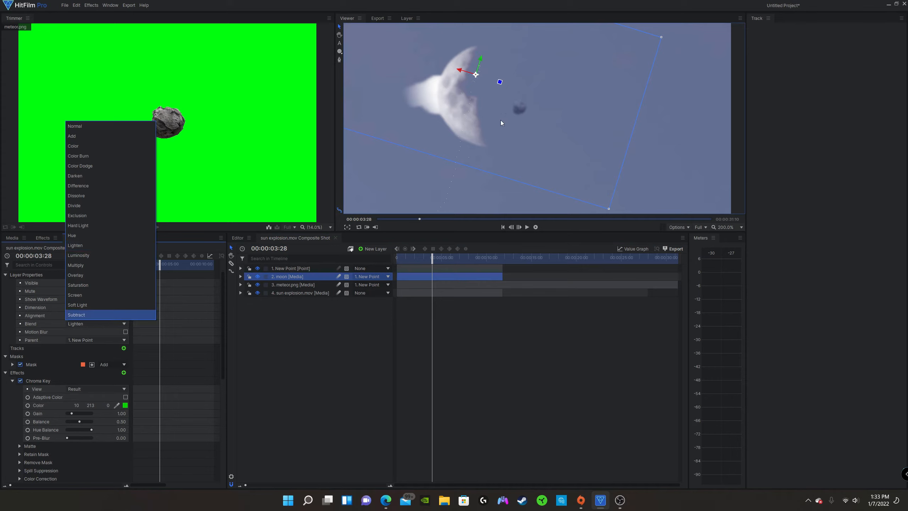
{"action": "left_click", "coordinate": [93, 126]}
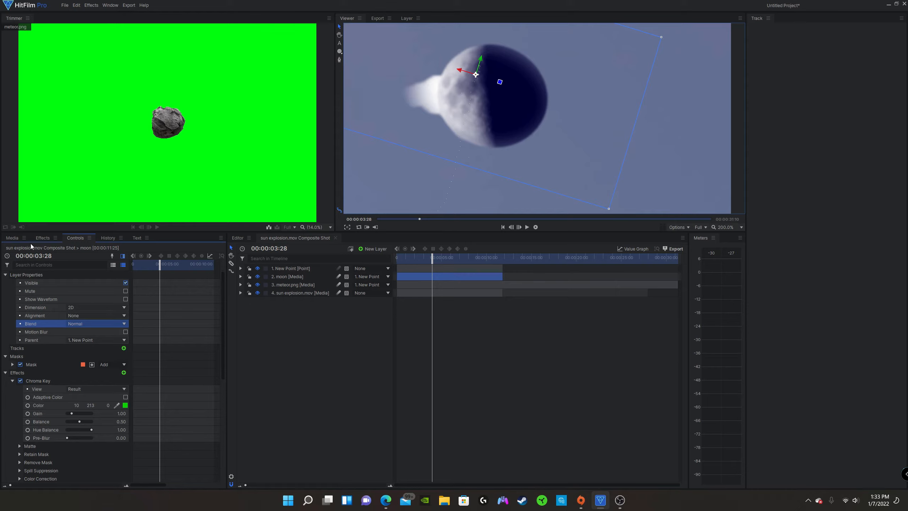
Sample the sky beside the moon as Color 2 of the moon layer's Duo Tone effect, giving 103, 118, 150
{"action": "left_click", "coordinate": [296, 285]}
{"action": "left_click", "coordinate": [287, 280]}
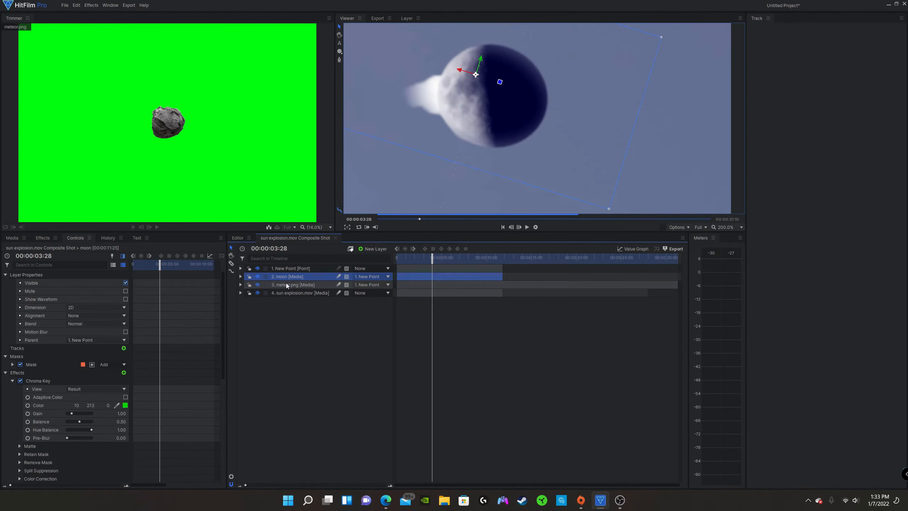
{"action": "left_click", "coordinate": [279, 284]}
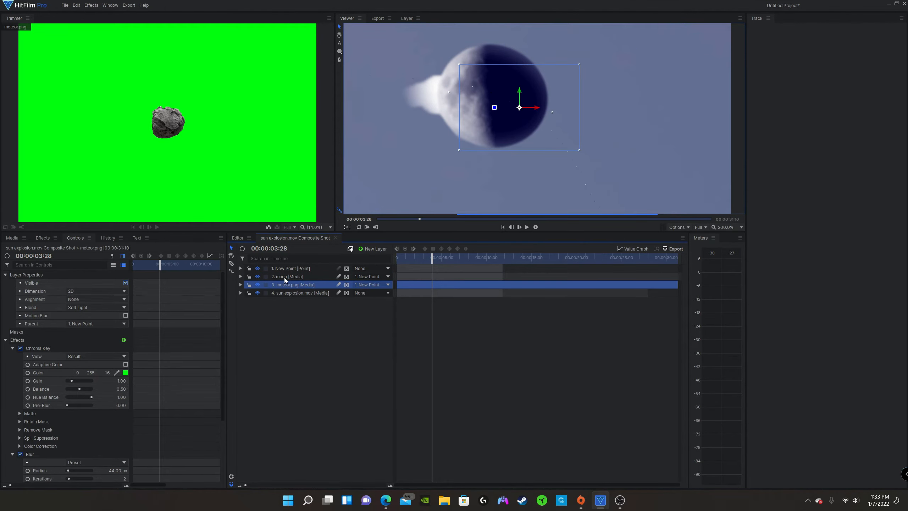
{"action": "left_click", "coordinate": [240, 276]}
{"action": "left_click", "coordinate": [248, 301]}
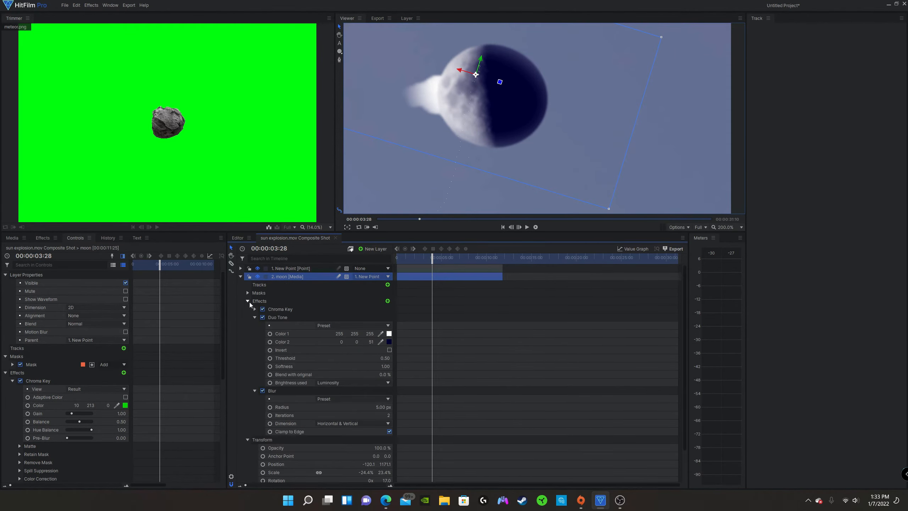
{"action": "left_click", "coordinate": [284, 318]}
{"action": "left_click", "coordinate": [381, 341]}
{"action": "left_click", "coordinate": [575, 143]}
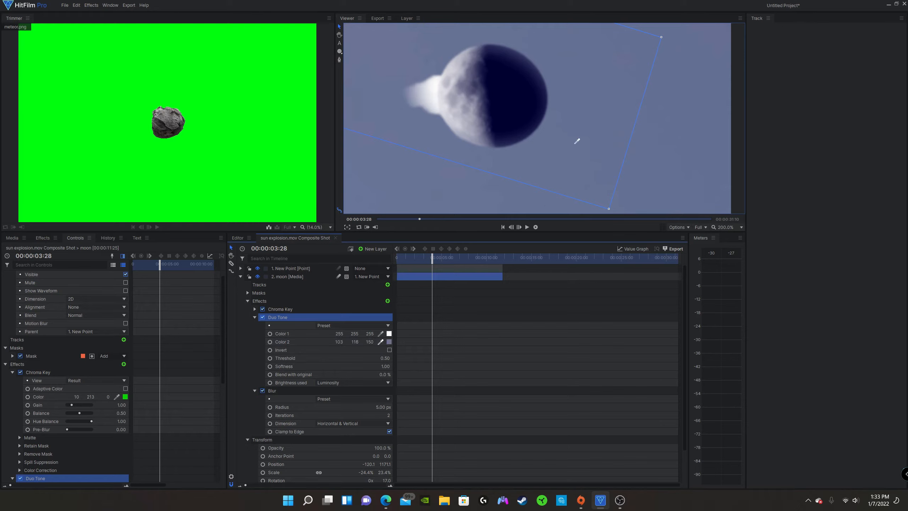
{"action": "left_click", "coordinate": [560, 121]}
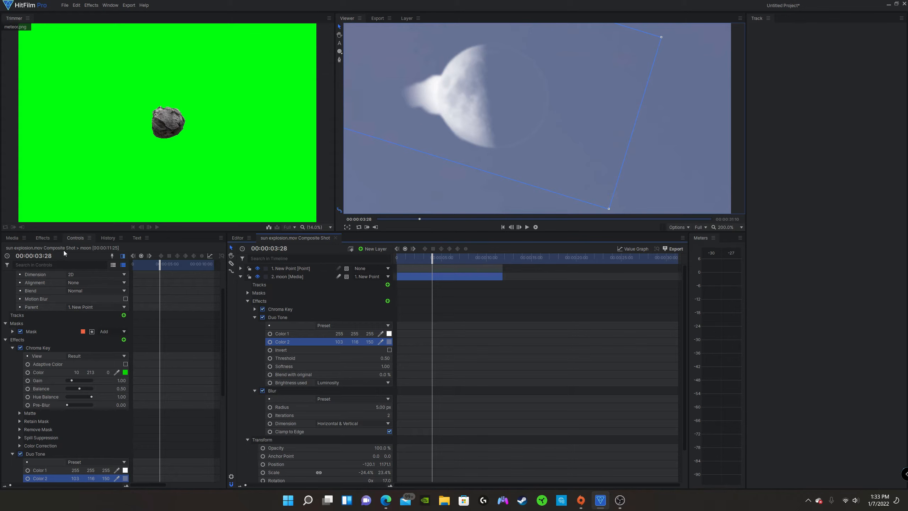
Find the Vignette effect and add it to the moon layer between Duo Tone and Blur
{"action": "left_click", "coordinate": [42, 238]}
{"action": "double_click", "coordinate": [5, 250]}
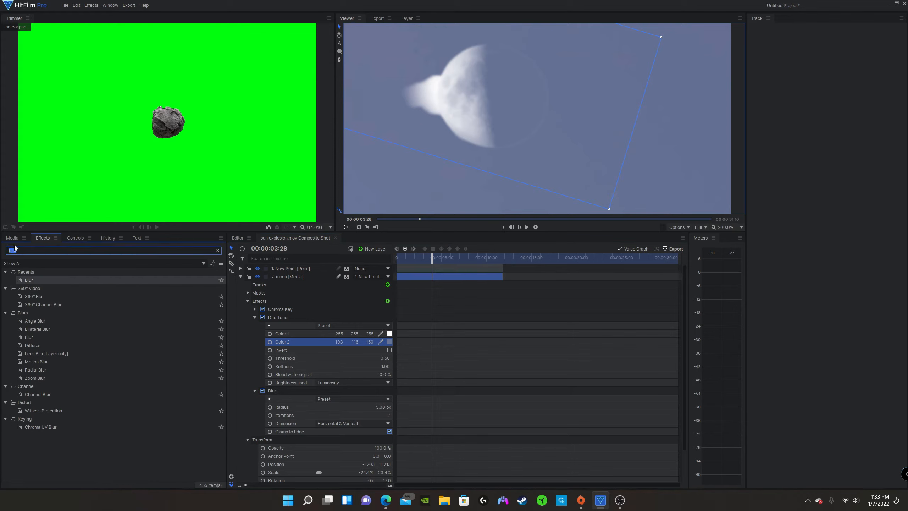
{"action": "type", "text": "vign"}
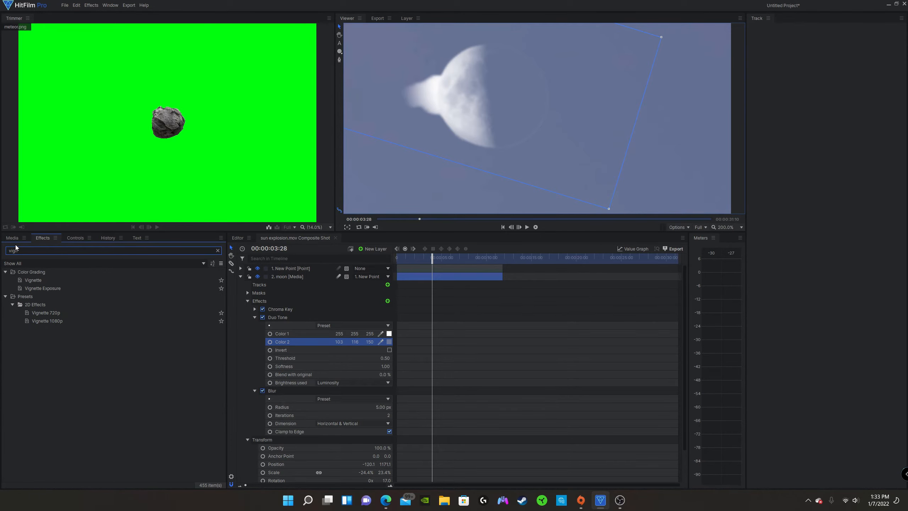
{"action": "left_click_drag", "start_coordinate": [39, 280], "coordinate": [284, 387]}
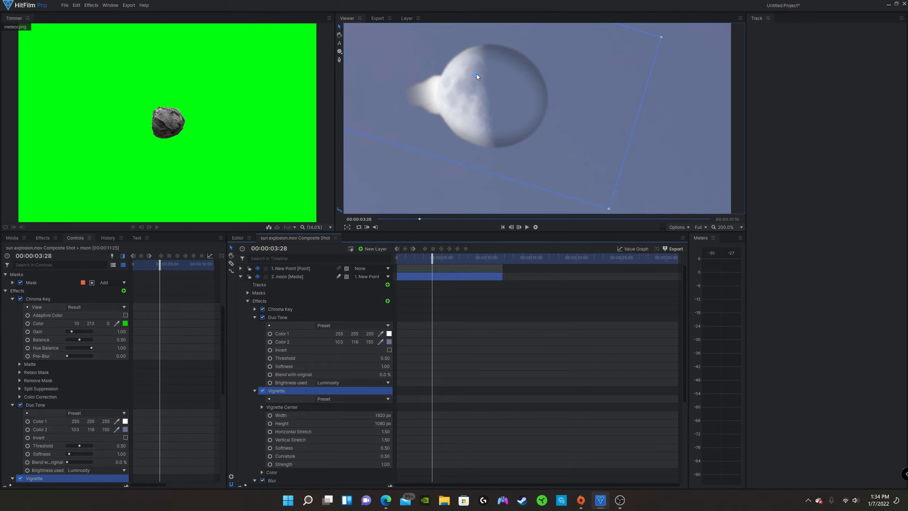
Shift the vignette's center well to the left of the moon, set its Curvature to 0.29, and collapse the Duo Tone settings
{"action": "left_click_drag", "start_coordinate": [477, 74], "coordinate": [374, 80]}
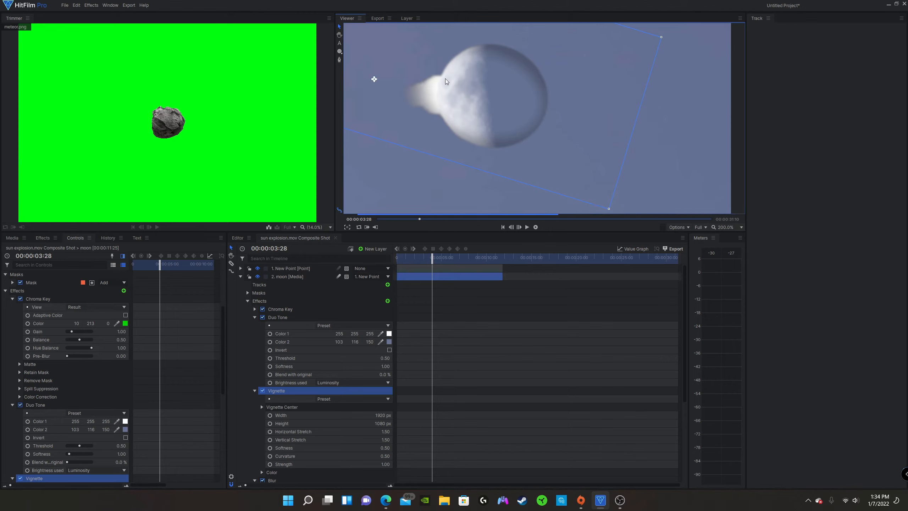
{"action": "scroll", "coordinate": [525, 79], "scroll_direction": "down", "scroll_amount": 2}
{"action": "left_click_drag", "start_coordinate": [451, 79], "coordinate": [406, 78]}
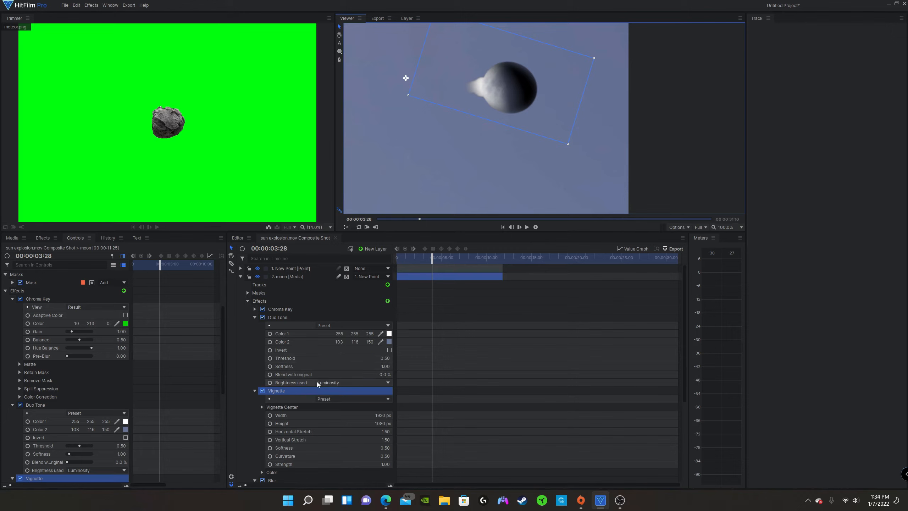
{"action": "left_click_drag", "start_coordinate": [380, 457], "coordinate": [384, 449]}
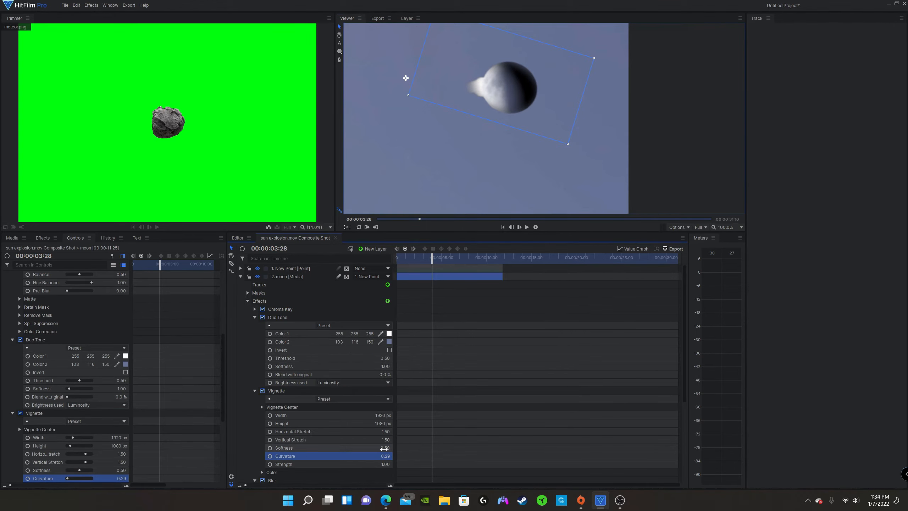
{"action": "left_click_drag", "start_coordinate": [406, 77], "coordinate": [399, 75]}
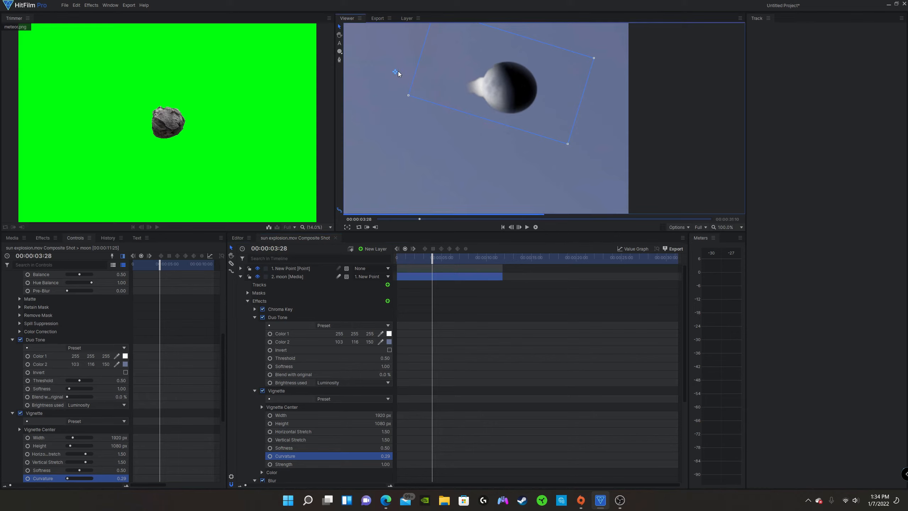
{"action": "scroll", "coordinate": [517, 80], "scroll_direction": "up", "scroll_amount": 2}
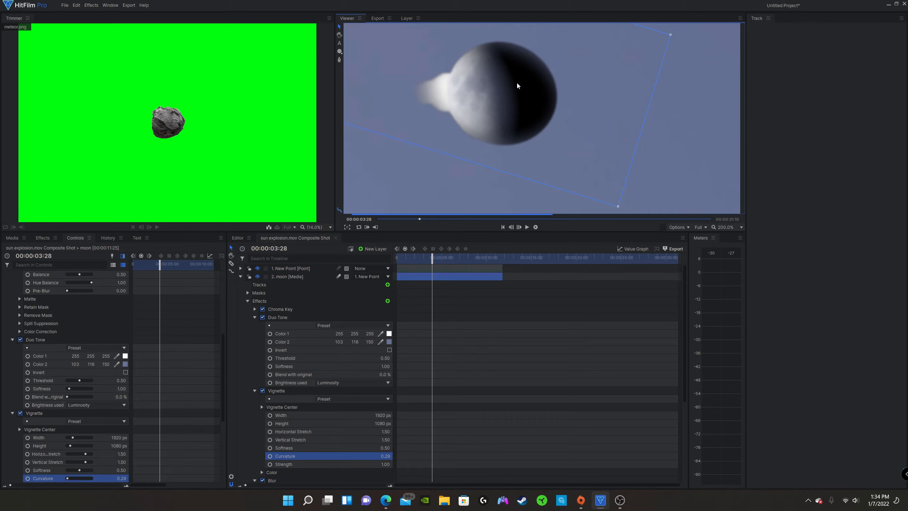
{"action": "scroll", "coordinate": [518, 83], "scroll_direction": "down", "scroll_amount": 2}
{"action": "left_click", "coordinate": [254, 317]}
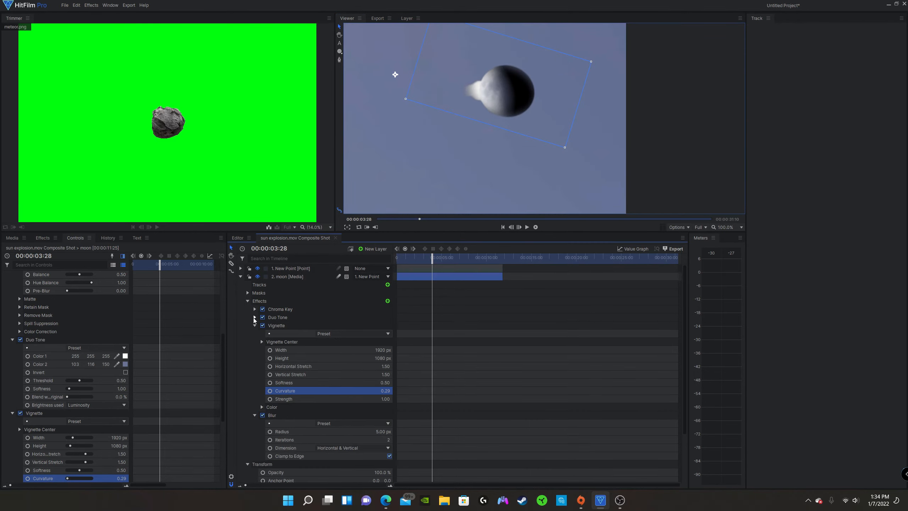
Collapse the moon layer's Vignette and Blur settings and reorder its effects so Duo Tone sits between Vignette and Blur
{"action": "left_click", "coordinate": [255, 325]}
{"action": "left_click", "coordinate": [256, 333]}
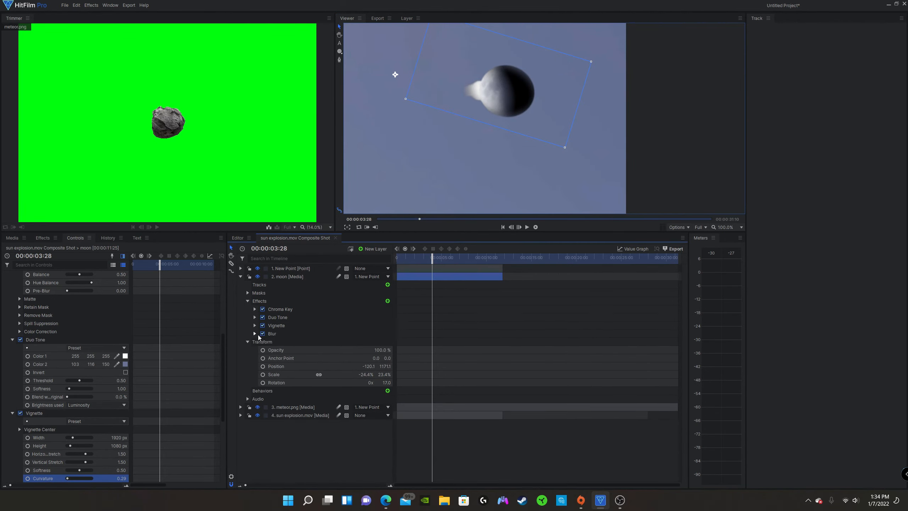
{"action": "left_click", "coordinate": [280, 326]}
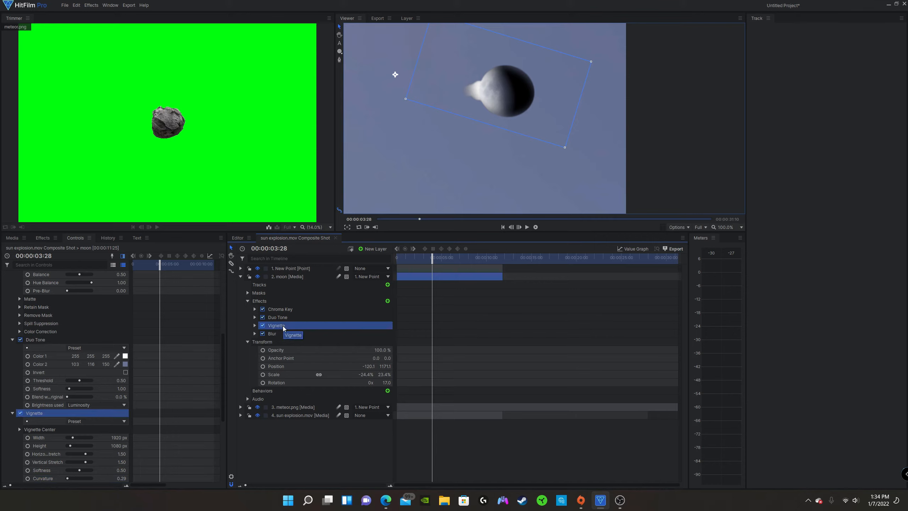
{"action": "mouse_move", "coordinate": [281, 317]}
{"action": "left_mouse_down"}
{"action": "mouse_move", "coordinate": [291, 317]}
{"action": "mouse_move", "coordinate": [288, 328]}
{"action": "left_mouse_up"}
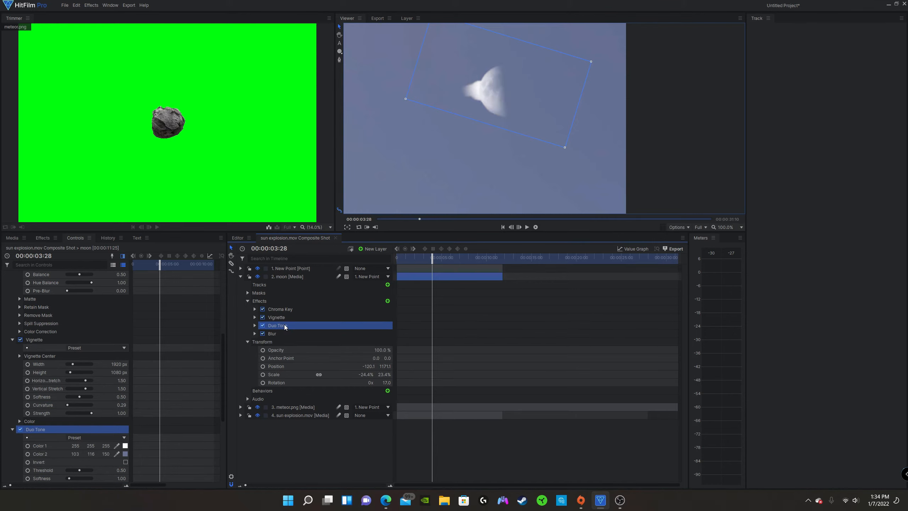
{"action": "left_click", "coordinate": [285, 319]}
{"action": "left_click", "coordinate": [285, 325]}
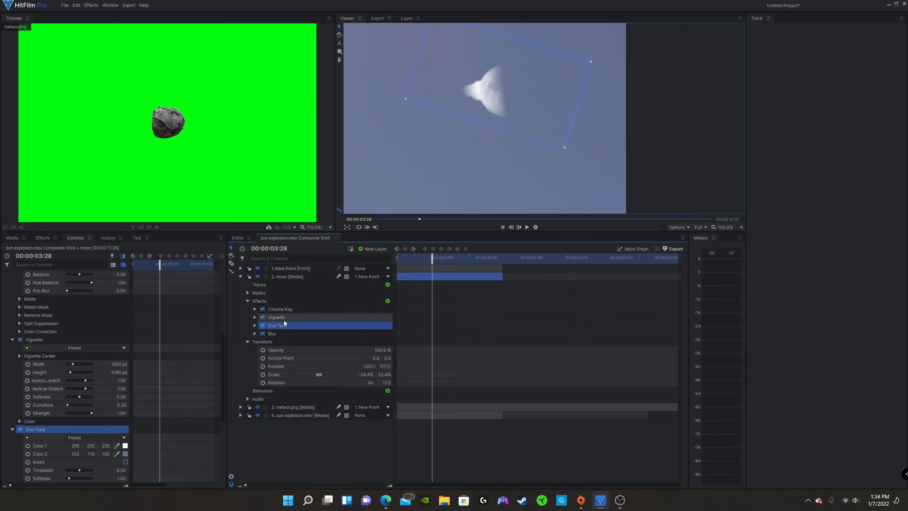
{"action": "left_click", "coordinate": [281, 318]}
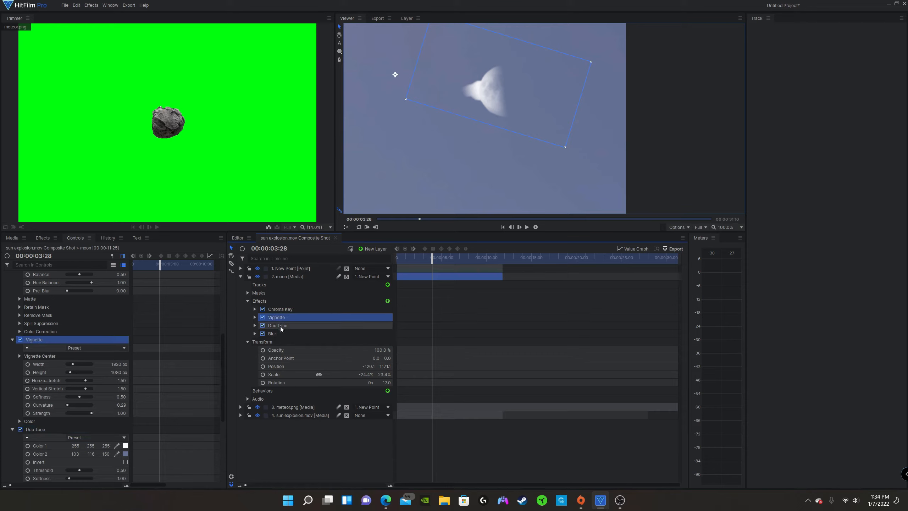
{"action": "left_click", "coordinate": [281, 327]}
Examine the moon's shaded edge up close and review how the approaching meteor blends with the sky around 00:00:02:17
{"action": "scroll", "coordinate": [520, 78], "scroll_direction": "up", "scroll_amount": 2}
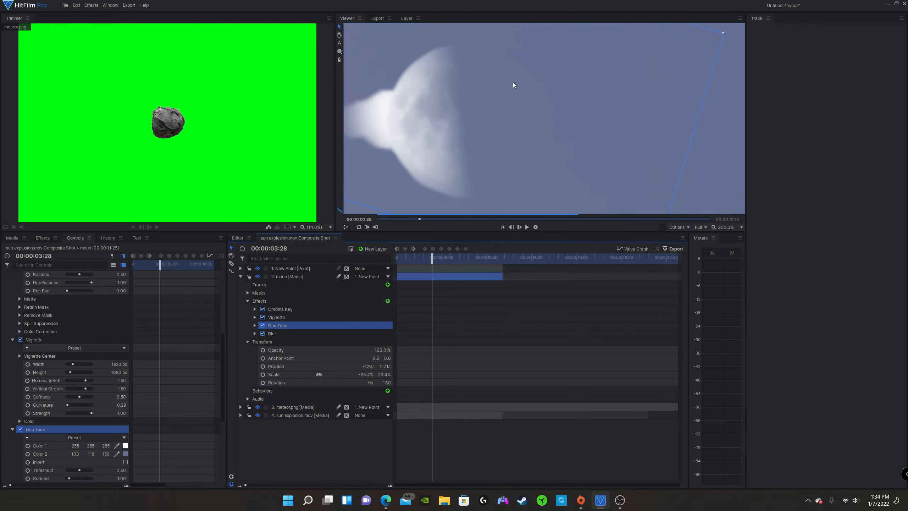
{"action": "scroll", "coordinate": [513, 83], "scroll_direction": "down", "scroll_amount": 4}
{"action": "scroll", "coordinate": [521, 94], "scroll_direction": "down", "scroll_amount": 1}
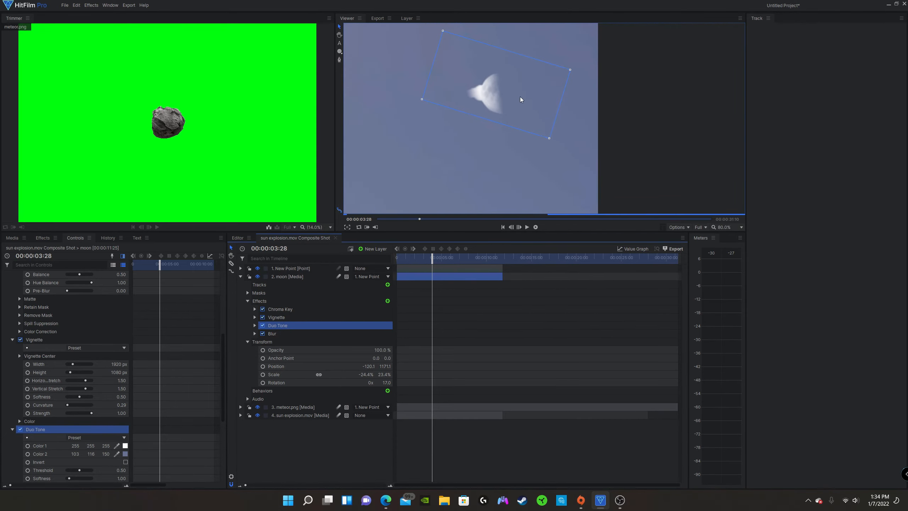
{"action": "scroll", "coordinate": [520, 92], "scroll_direction": "down", "scroll_amount": 1}
{"action": "scroll", "coordinate": [511, 90], "scroll_direction": "up", "scroll_amount": 2}
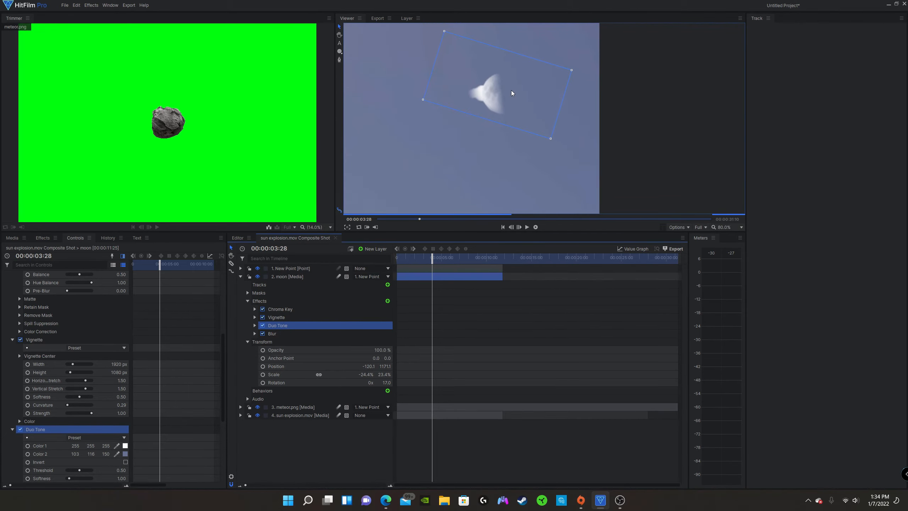
{"action": "scroll", "coordinate": [510, 102], "scroll_direction": "up", "scroll_amount": 1}
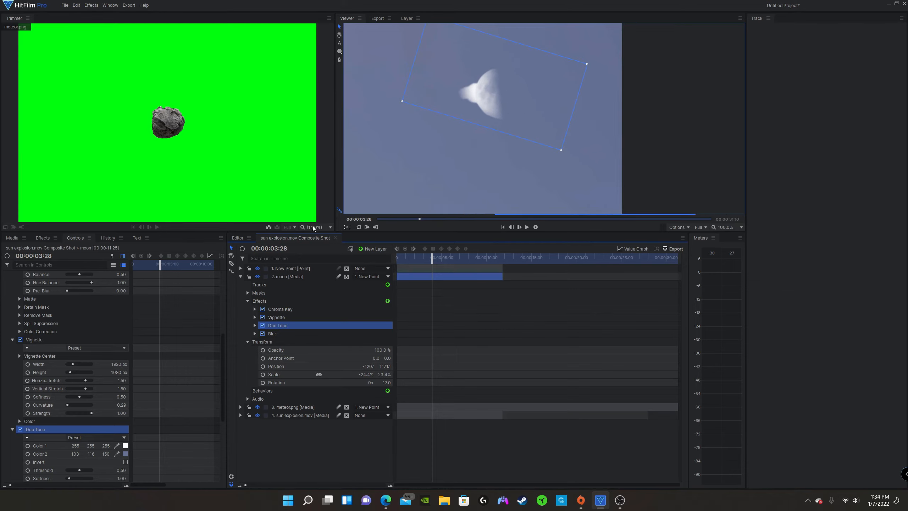
{"action": "mouse_move", "coordinate": [434, 258]}
{"action": "left_mouse_down"}
{"action": "mouse_move", "coordinate": [407, 262]}
{"action": "mouse_move", "coordinate": [426, 266]}
{"action": "left_mouse_up"}
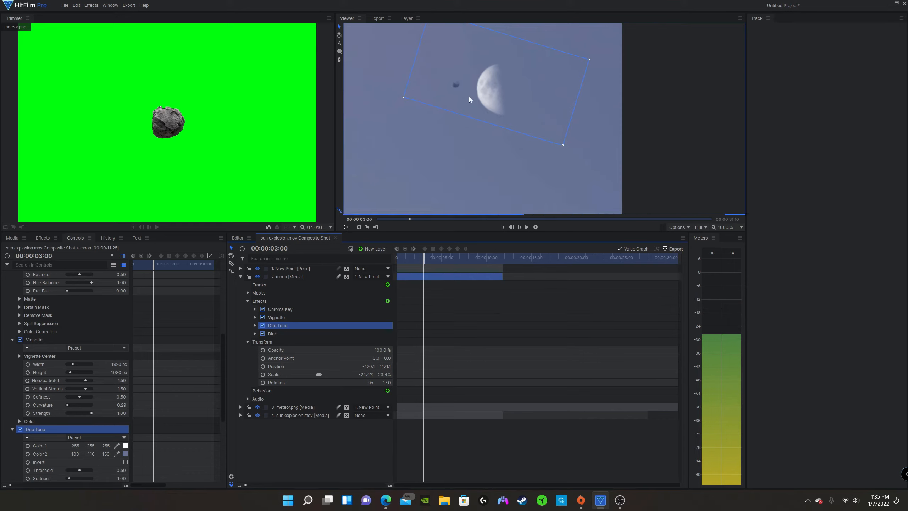
{"action": "left_click", "coordinate": [419, 258]}
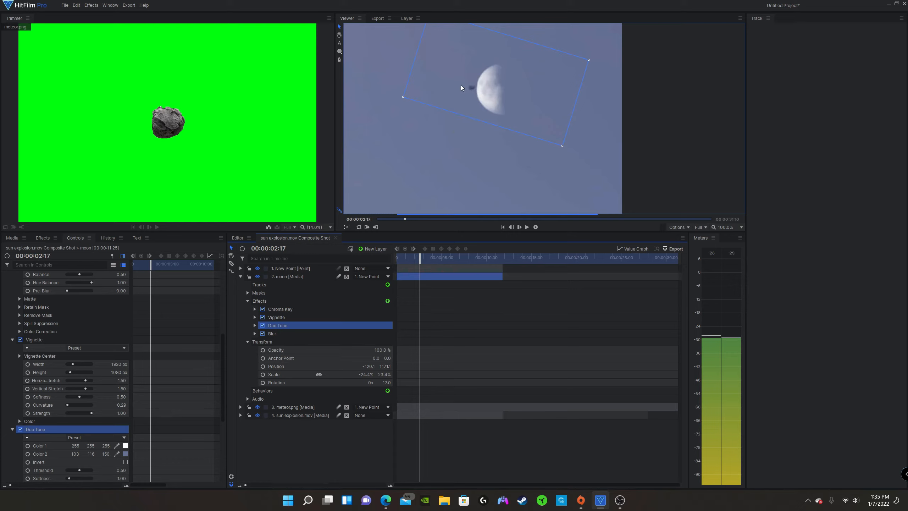
{"action": "scroll", "coordinate": [451, 83], "scroll_direction": "up", "scroll_amount": 4}
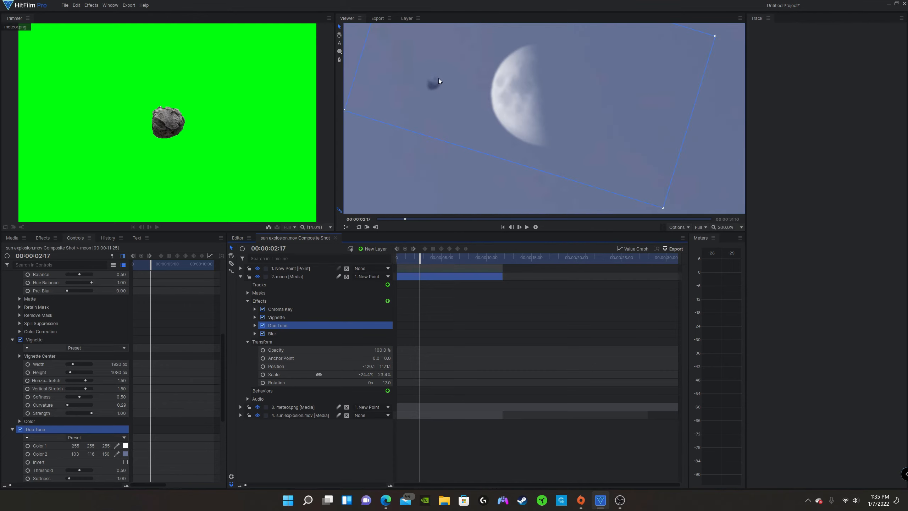
{"action": "scroll", "coordinate": [437, 81], "scroll_direction": "down", "scroll_amount": 1}
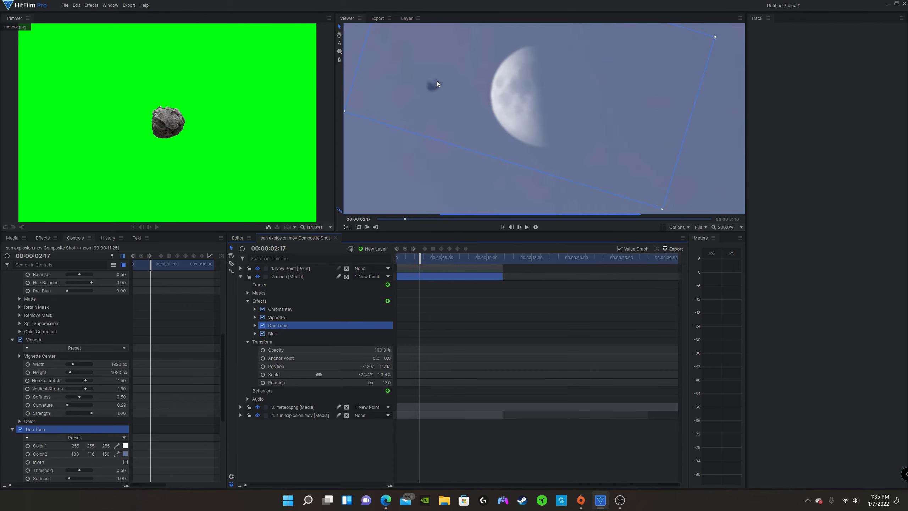